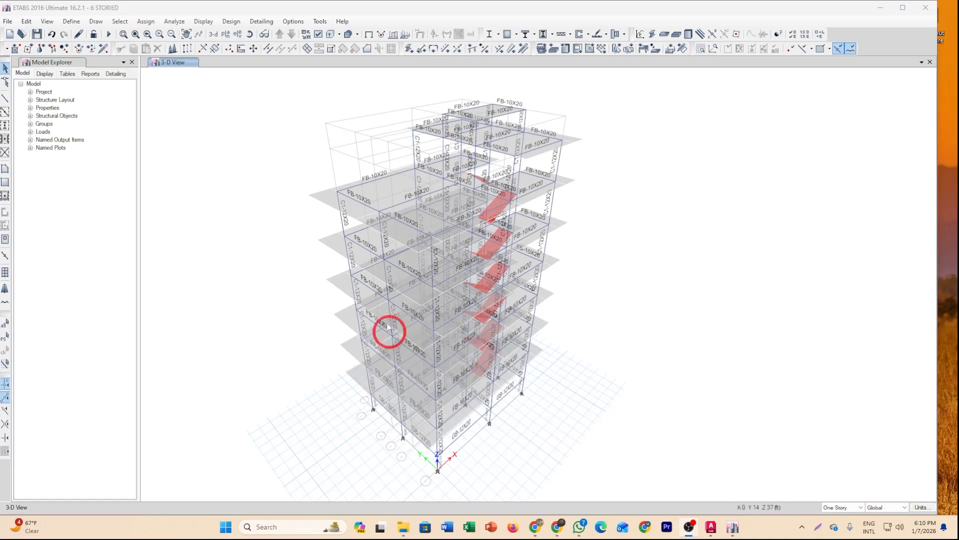
# - Open the plan view of story L-3
pyautogui.moveTo(602, 349); pyautogui.dragTo(615, 337, button='middle')
pyautogui.scroll(3, 501, 191)
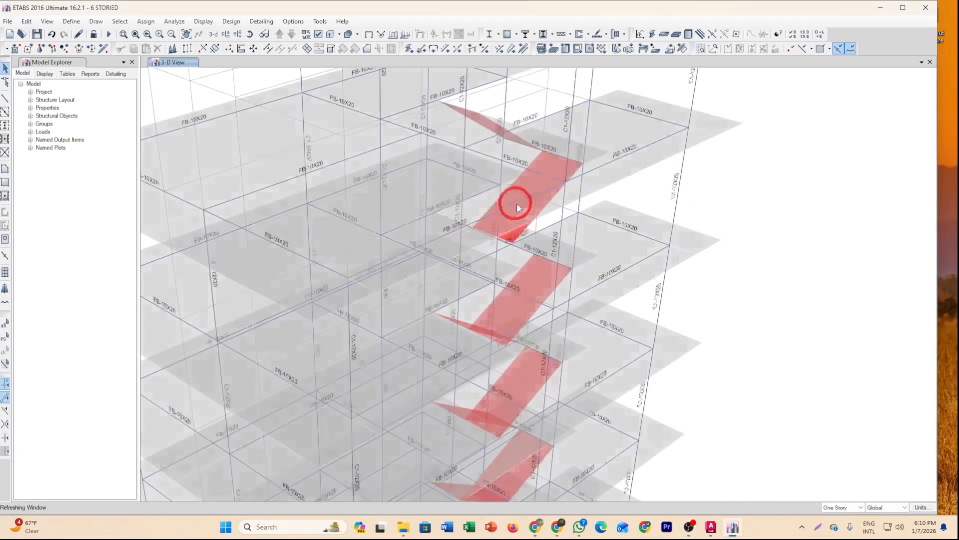
pyautogui.scroll(-5, 580, 268)
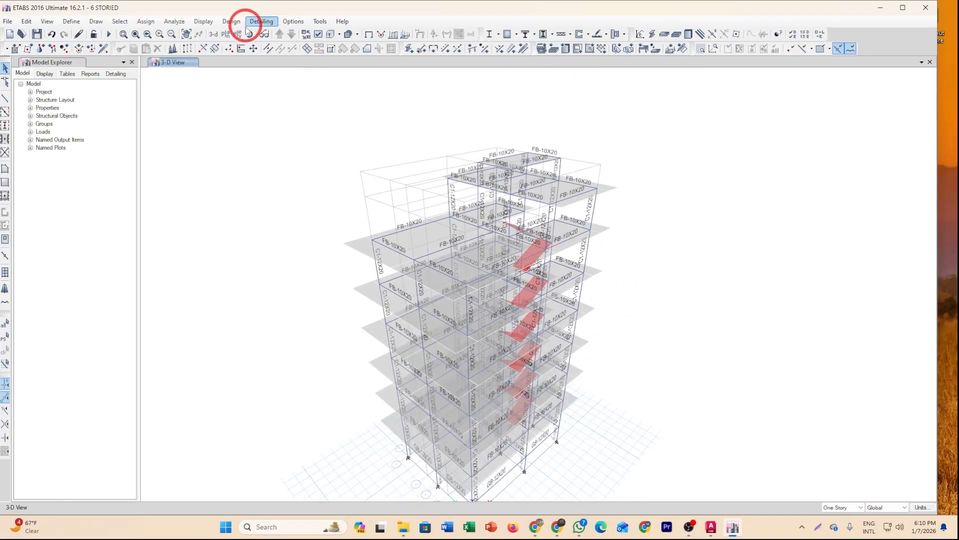
pyautogui.click(240, 50)
pyautogui.click(419, 265)
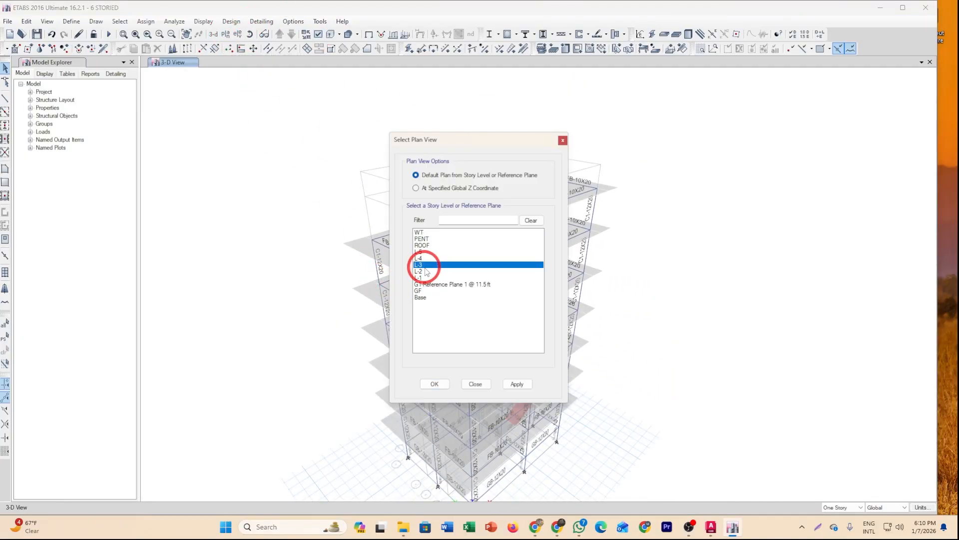
pyautogui.click(522, 384)
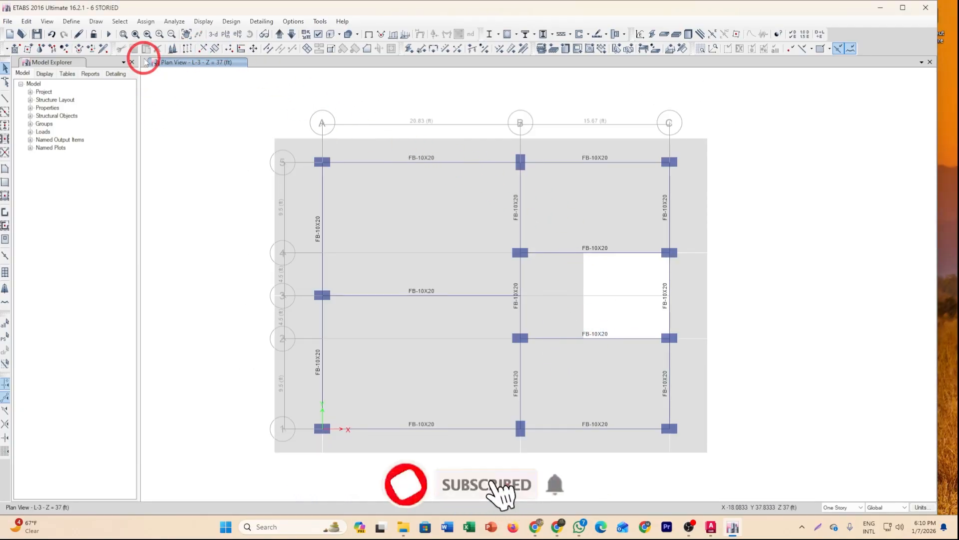
# - Select all Floors objects in the model by object type
pyautogui.click(71, 22)
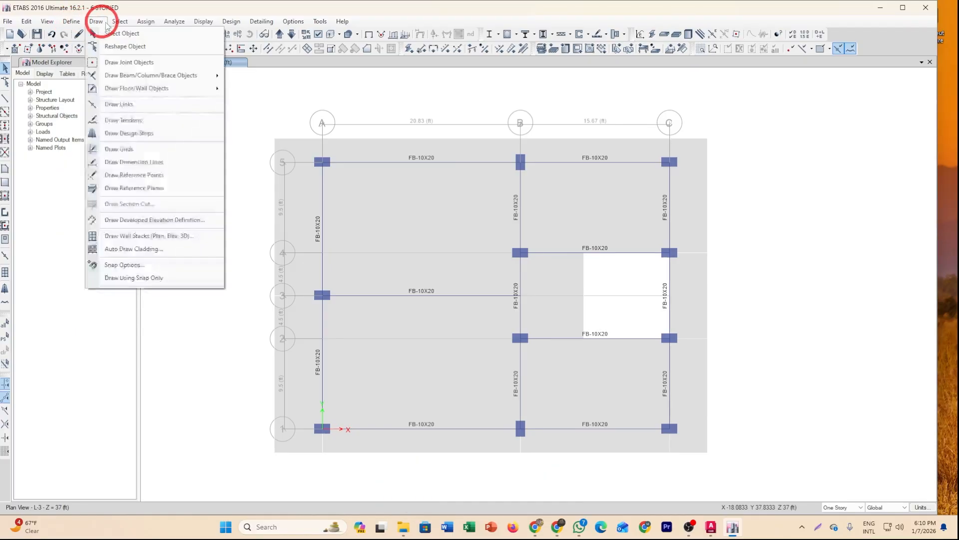
pyautogui.moveTo(166, 26)
pyautogui.moveTo(133, 26)
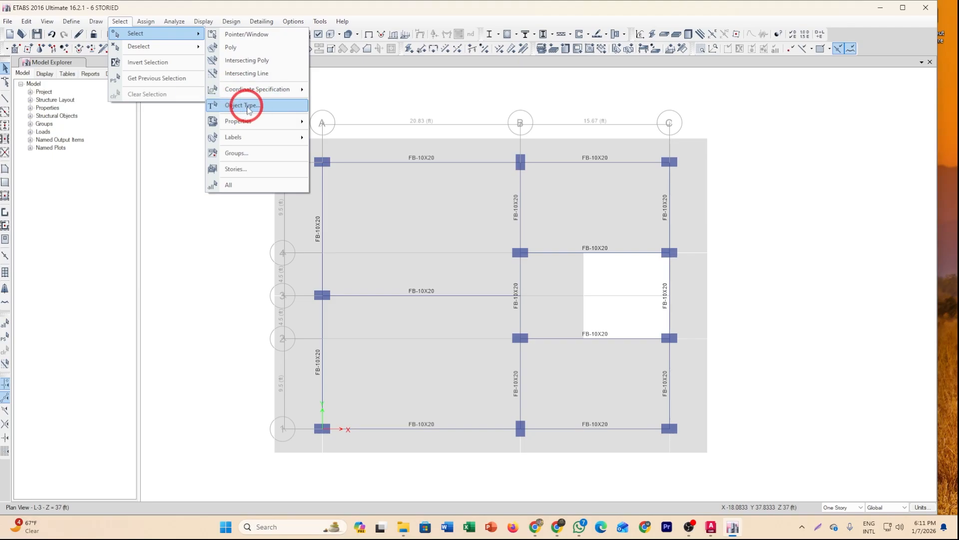
pyautogui.click(246, 106)
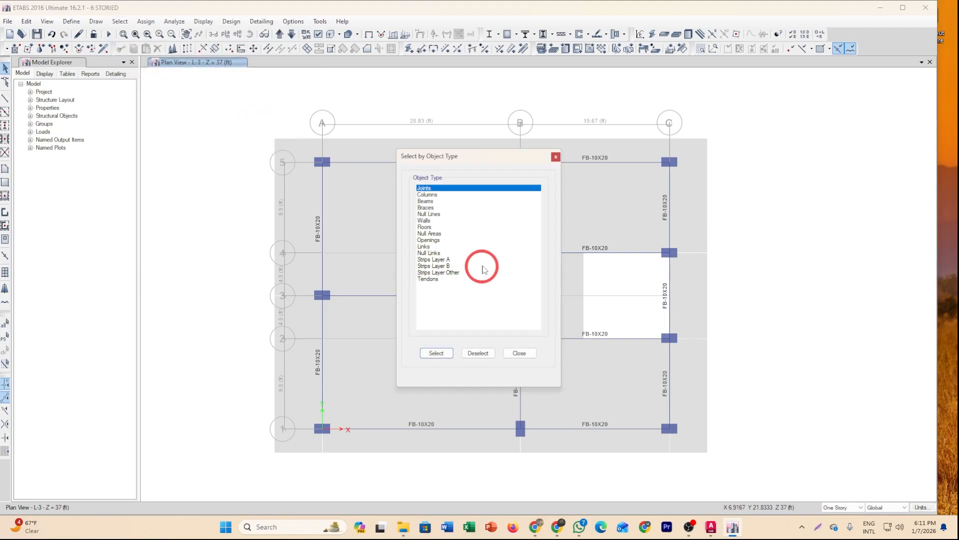
pyautogui.click(427, 228)
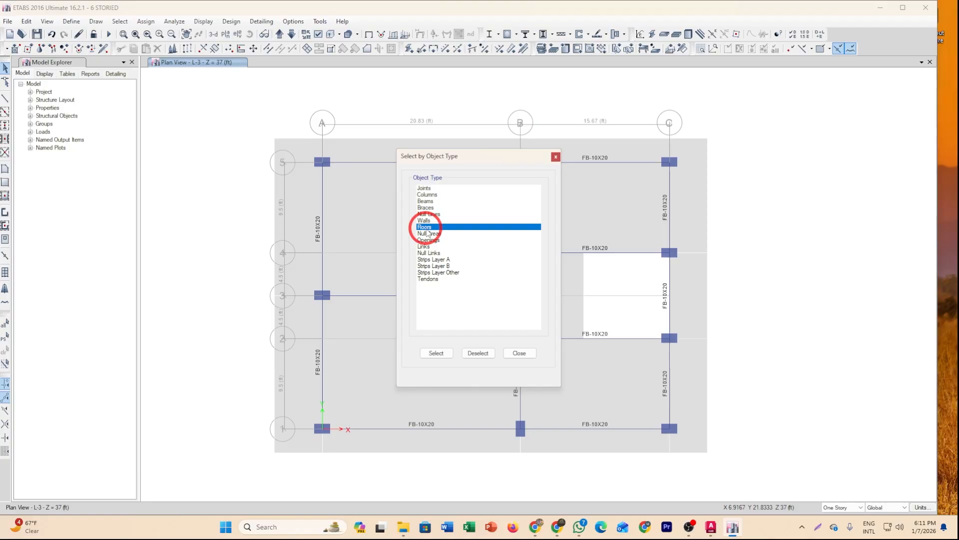
pyautogui.click(437, 354)
pyautogui.click(529, 354)
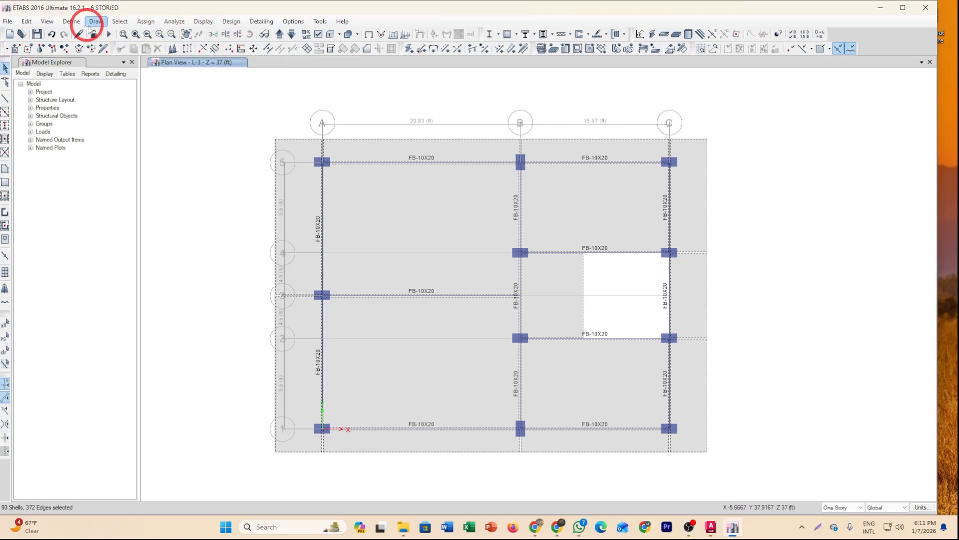
# - Switch to the 3-D view and set the story scope to Similar Stories
pyautogui.click(214, 34)
pyautogui.click(846, 507)
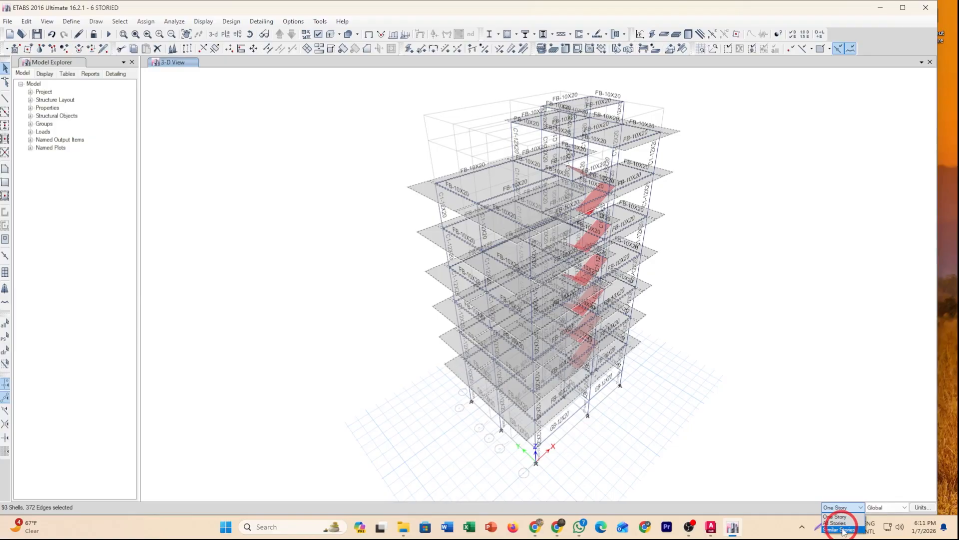
pyautogui.click(839, 529)
# - Add both stair flights between floors to the selection across similar stories, and return to the default 3-D view
pyautogui.scroll(8, 613, 227)
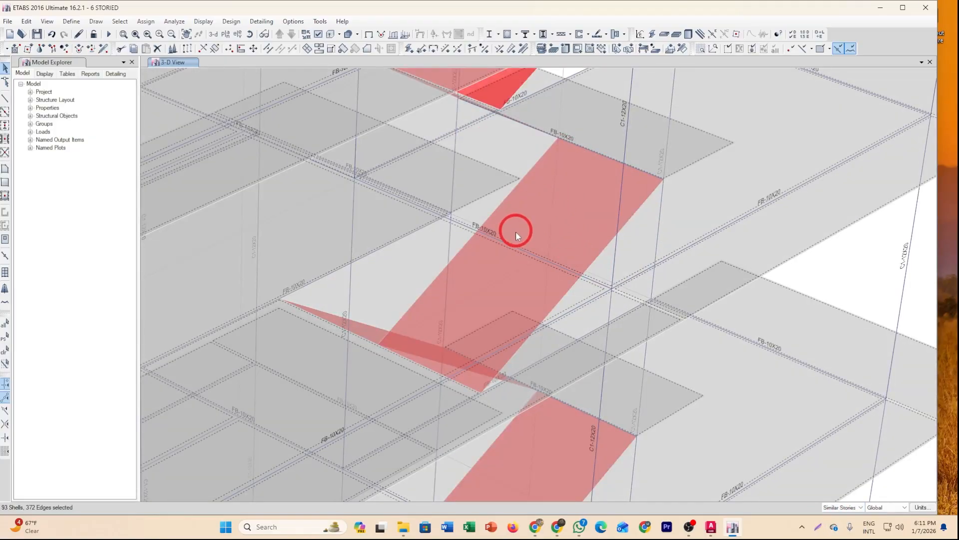
pyautogui.click(248, 34)
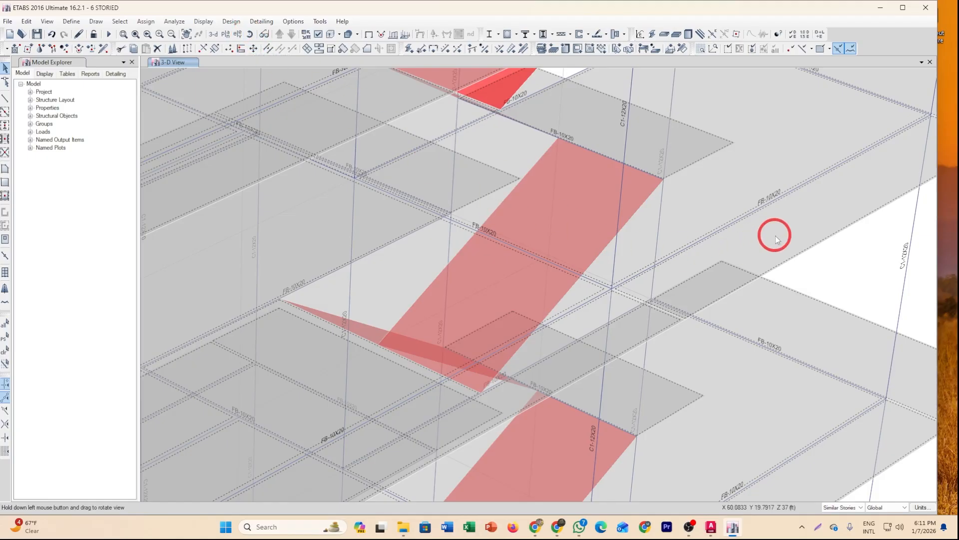
pyautogui.moveTo(775, 235); pyautogui.dragTo(564, 234)
pyautogui.scroll(-10, 564, 235)
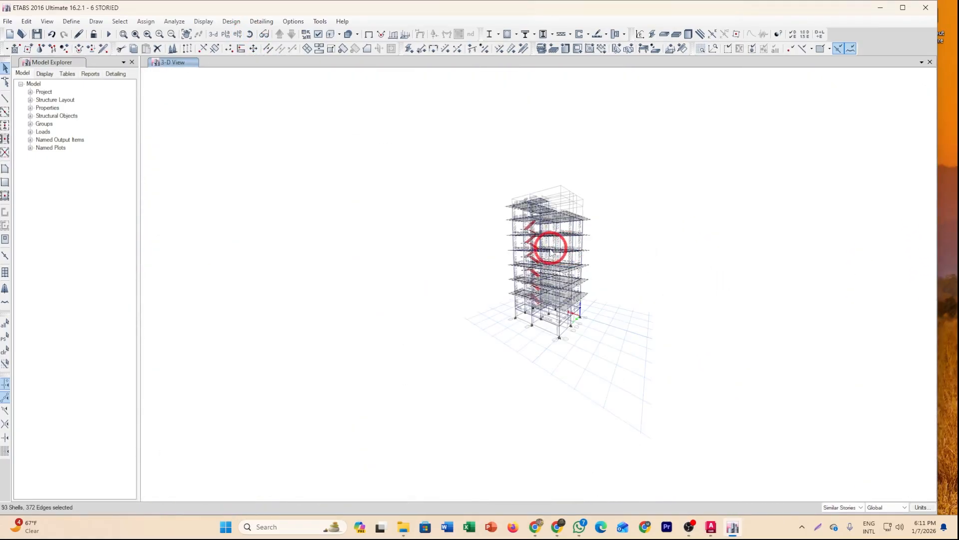
pyautogui.scroll(9, 539, 249)
pyautogui.click(450, 256)
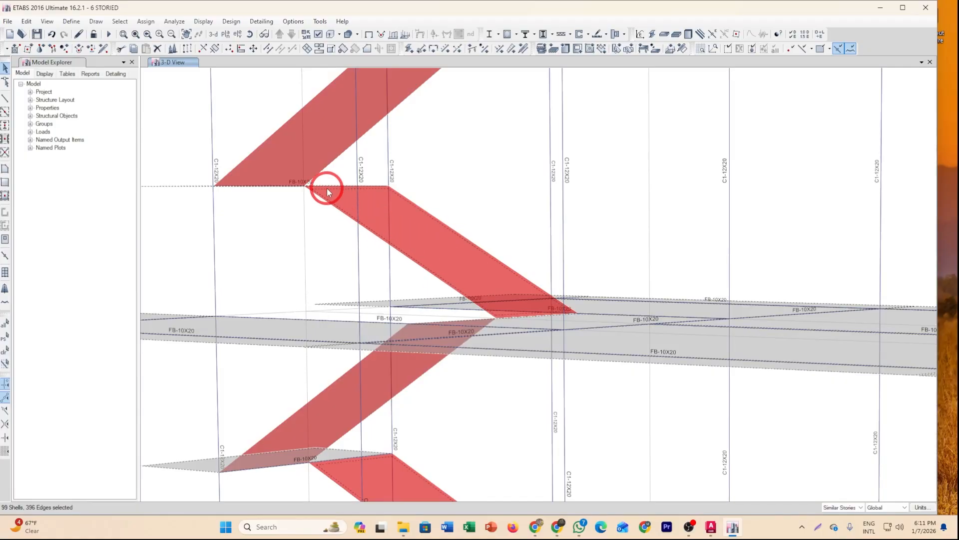
pyautogui.click(327, 142)
pyautogui.scroll(-6, 364, 182)
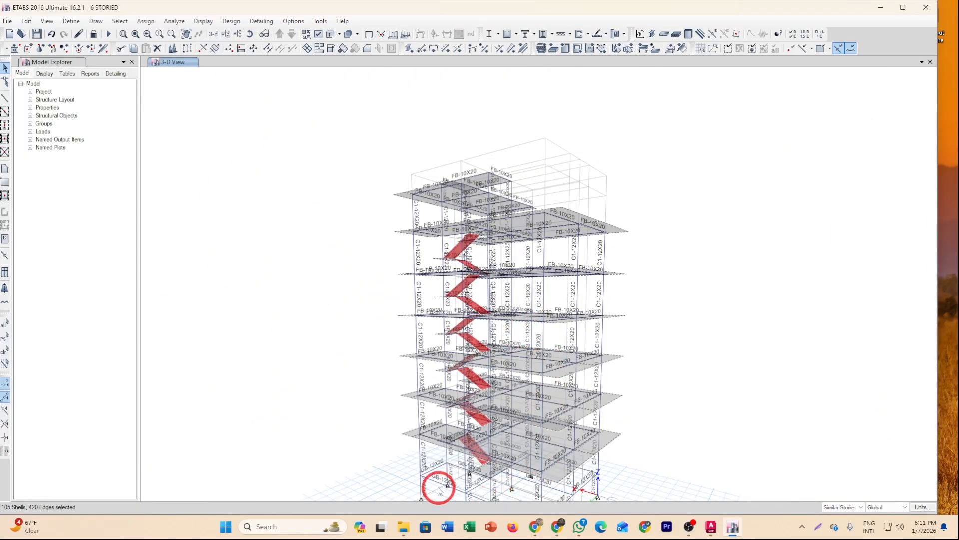
pyautogui.moveTo(425, 432); pyautogui.dragTo(381, 387, button='middle')
pyautogui.click(213, 34)
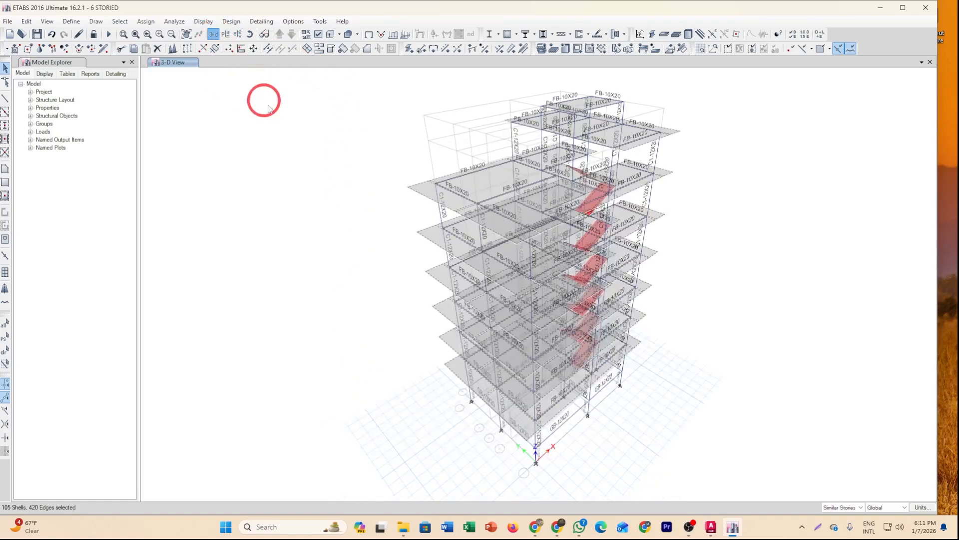
pyautogui.moveTo(454, 180); pyautogui.dragTo(394, 216, button='middle')
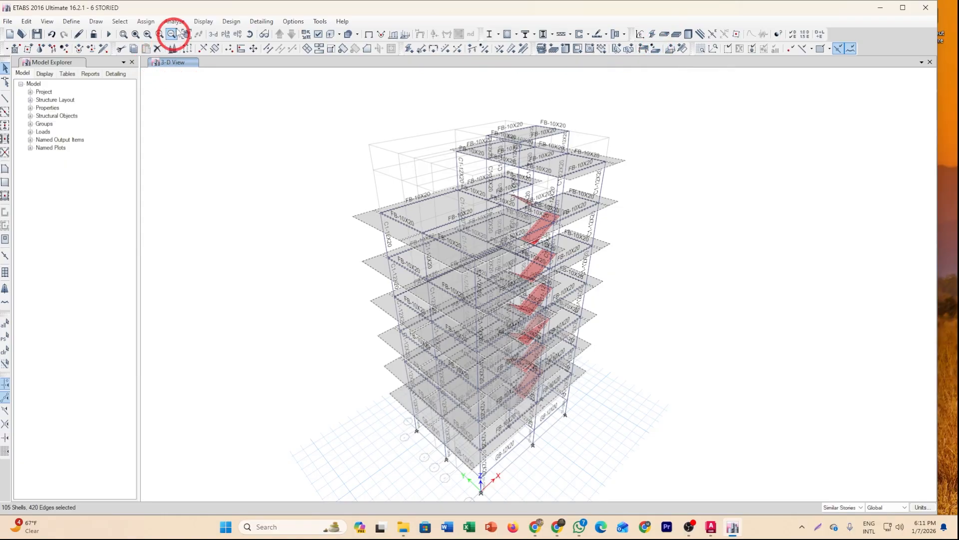
pyautogui.click(145, 21)
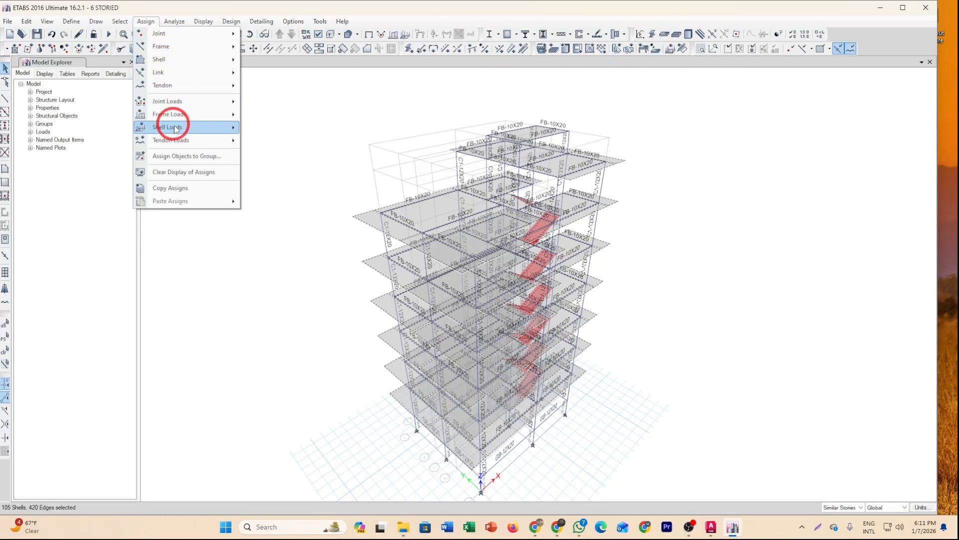
pyautogui.moveTo(170, 127)
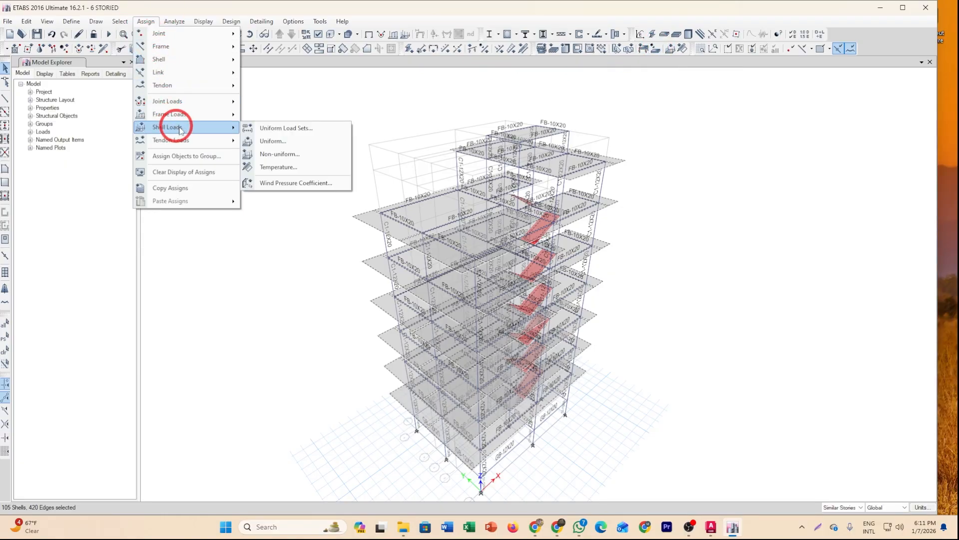
pyautogui.click(290, 129)
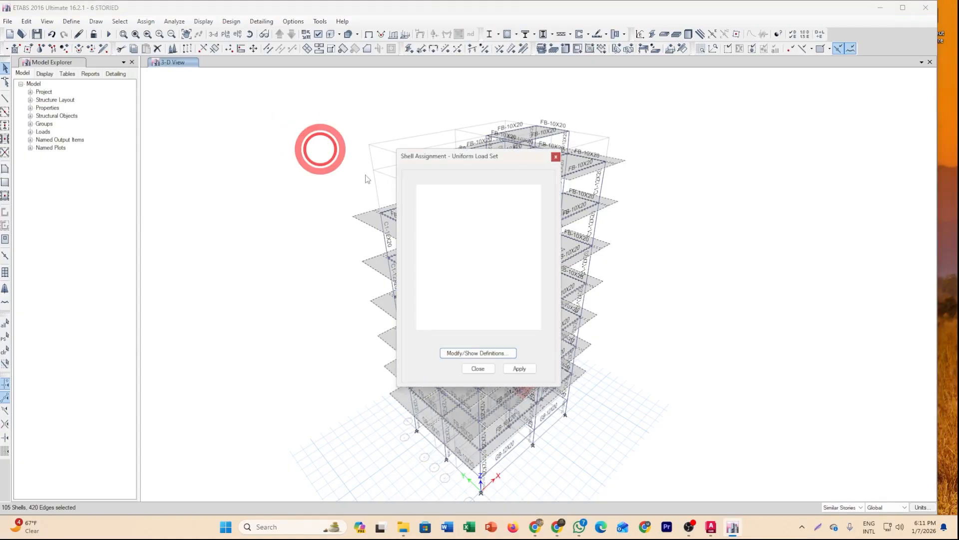
pyautogui.click(555, 157)
# - Assign a uniform shell load of 25 lb/ft² in the Gravity direction under load pattern FF to the selected floors and stairs
pyautogui.click(146, 22)
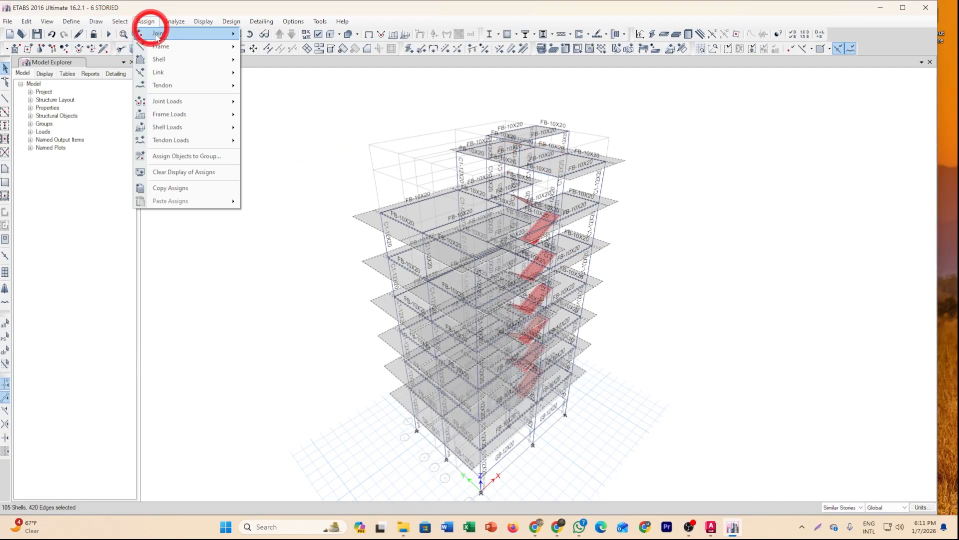
pyautogui.moveTo(186, 131)
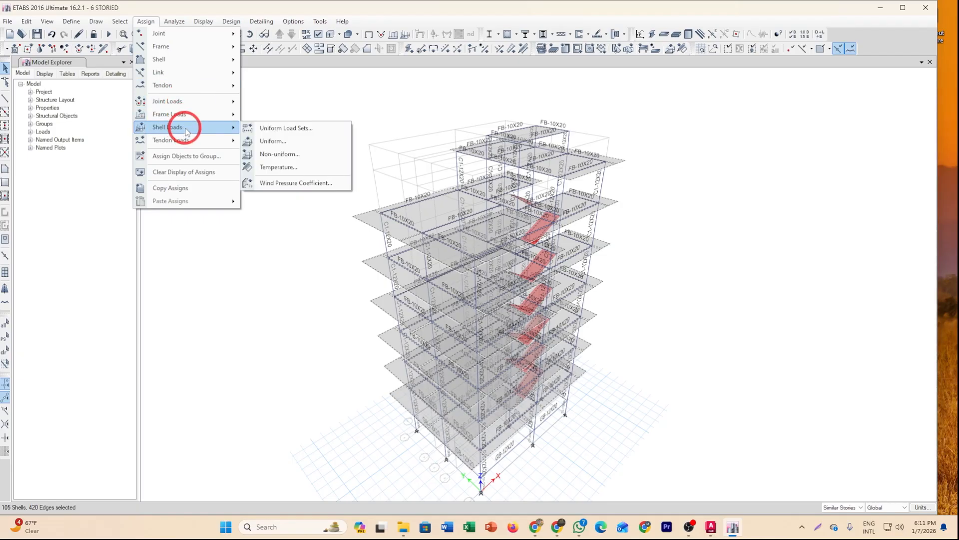
pyautogui.click(280, 143)
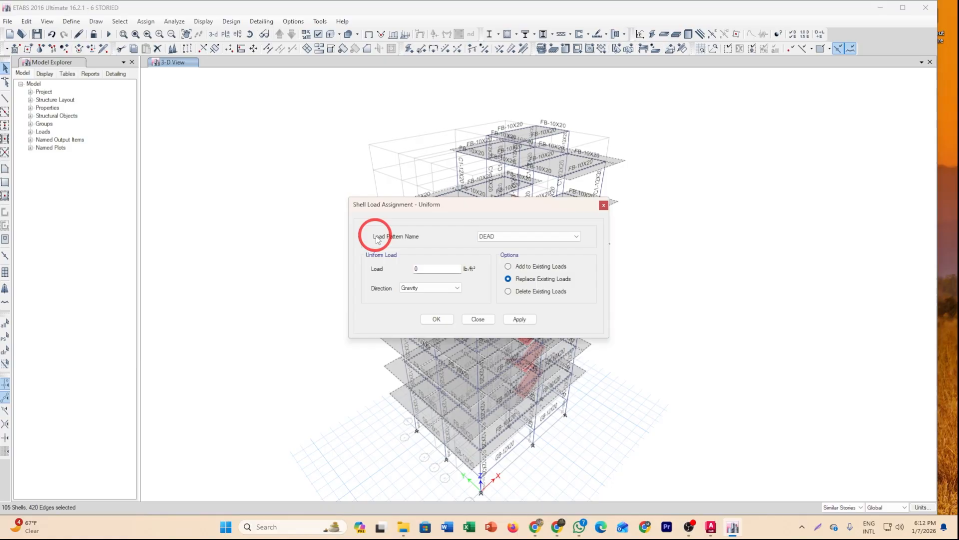
pyautogui.click(504, 236)
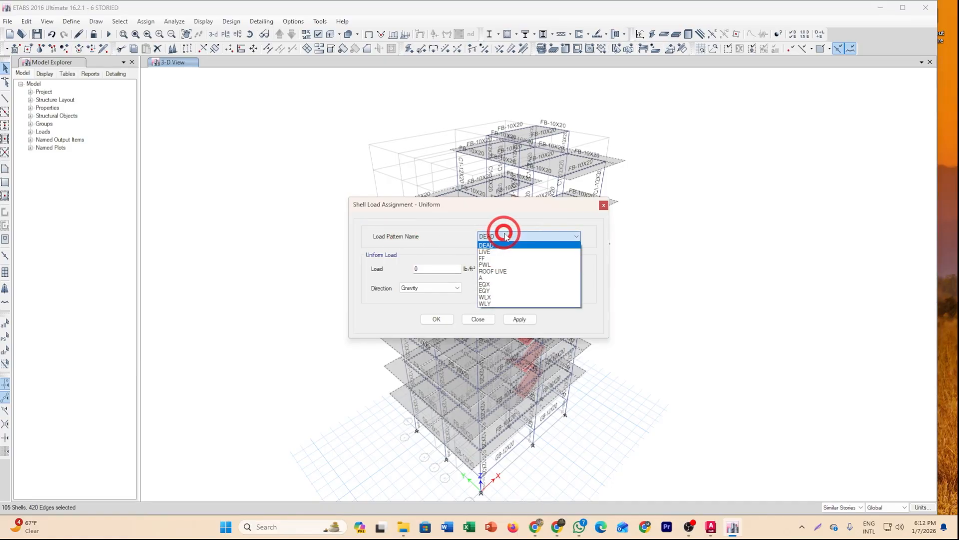
pyautogui.click(505, 258)
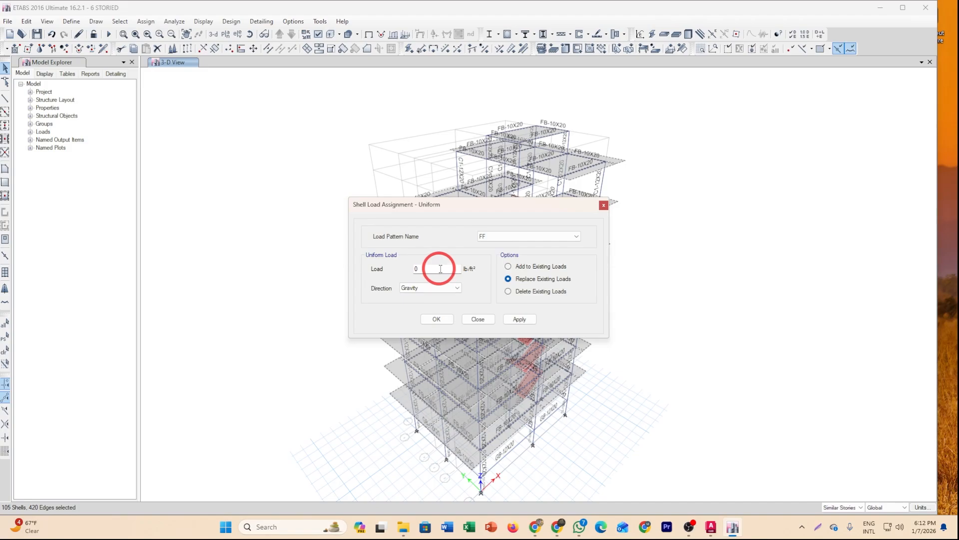
pyautogui.doubleClick(417, 268)
pyautogui.write('25')
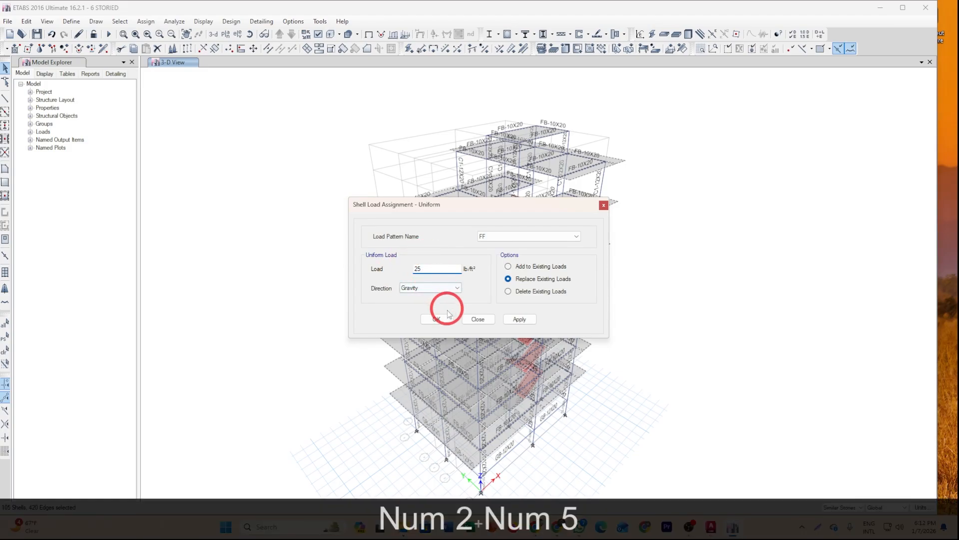
pyautogui.click(437, 319)
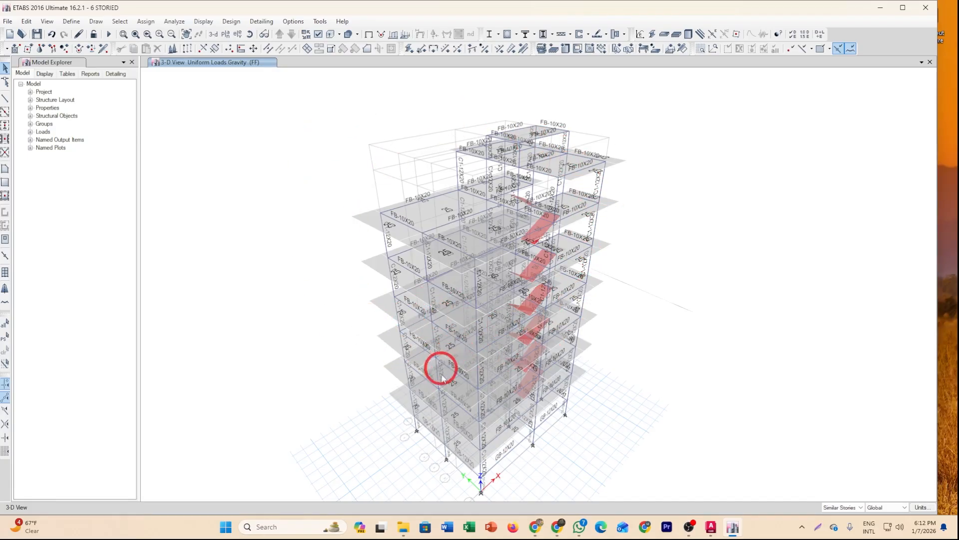
# - Reselect the previous floors and stairs and assign them a uniform LIVE gravity shell load of 42 lb/ft²
pyautogui.click(7, 340)
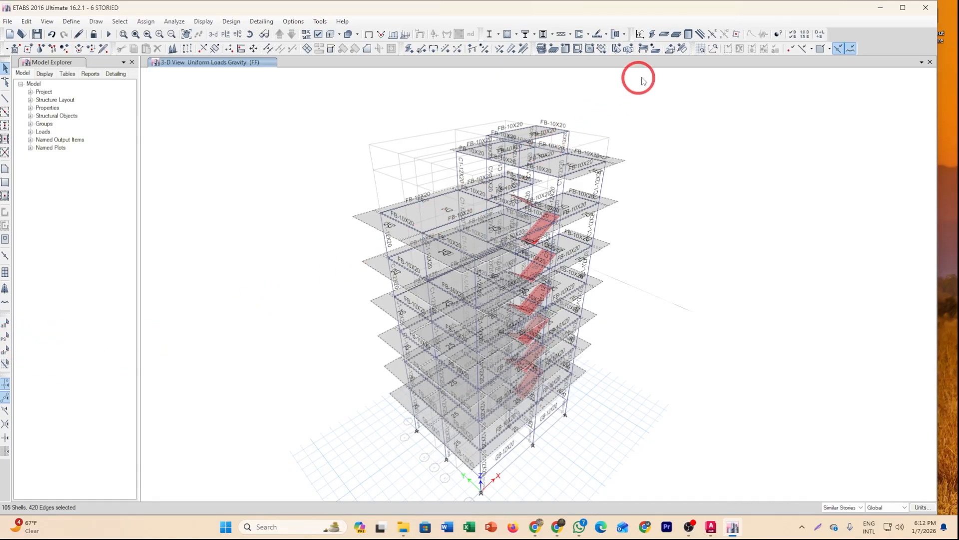
pyautogui.click(670, 49)
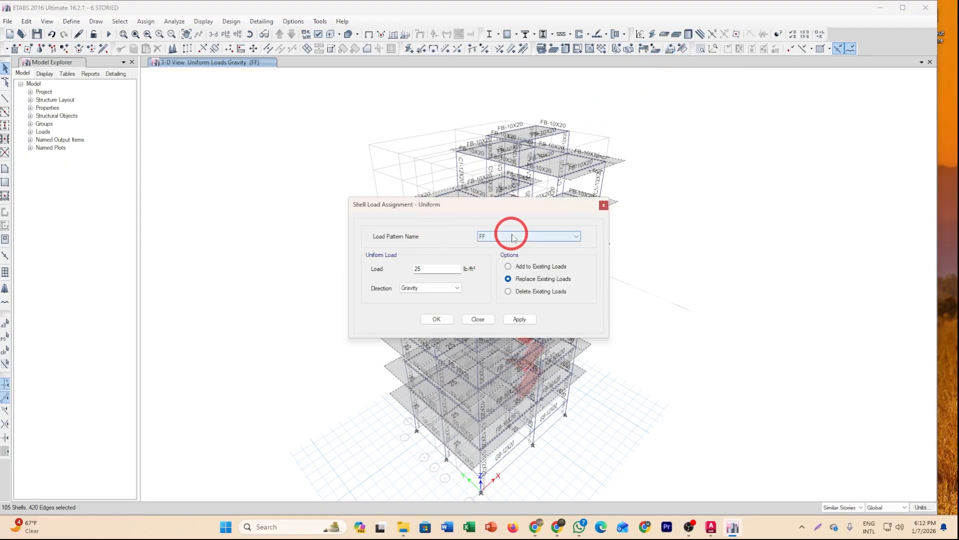
pyautogui.click(511, 237)
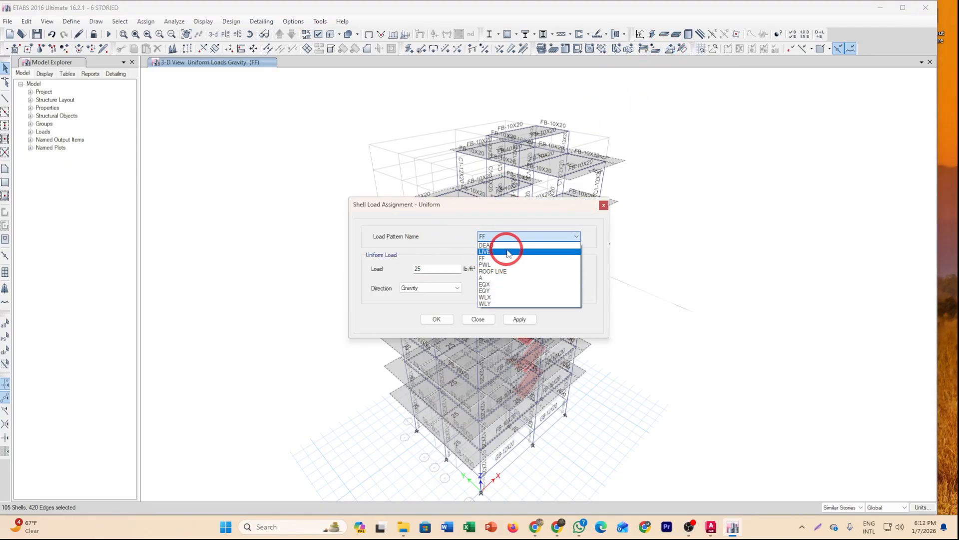
pyautogui.click(509, 252)
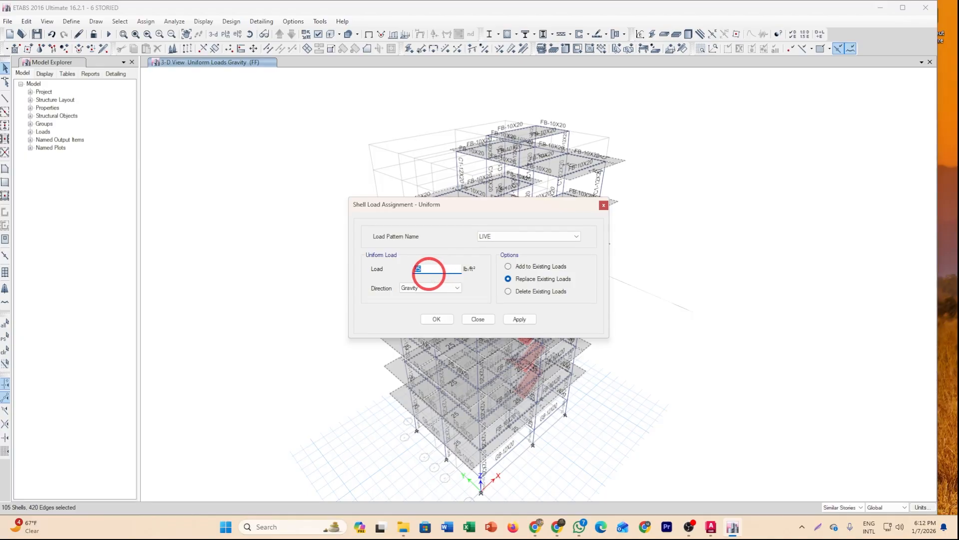
pyautogui.write('42')
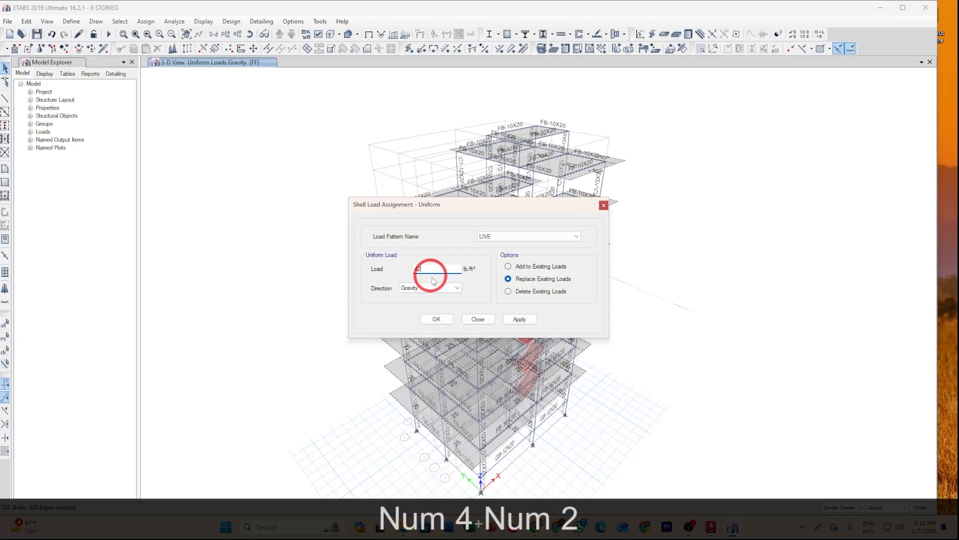
pyautogui.click(437, 319)
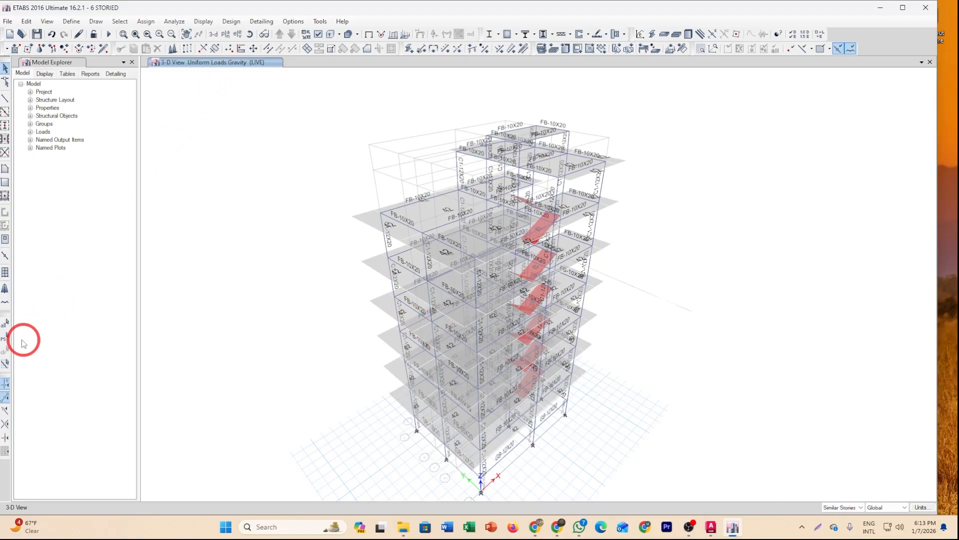
# - Reselect the previous floor and stair shells and deselect stories L-5 down to Base, keeping ROOF, PENT and WT selected
pyautogui.click(4, 336)
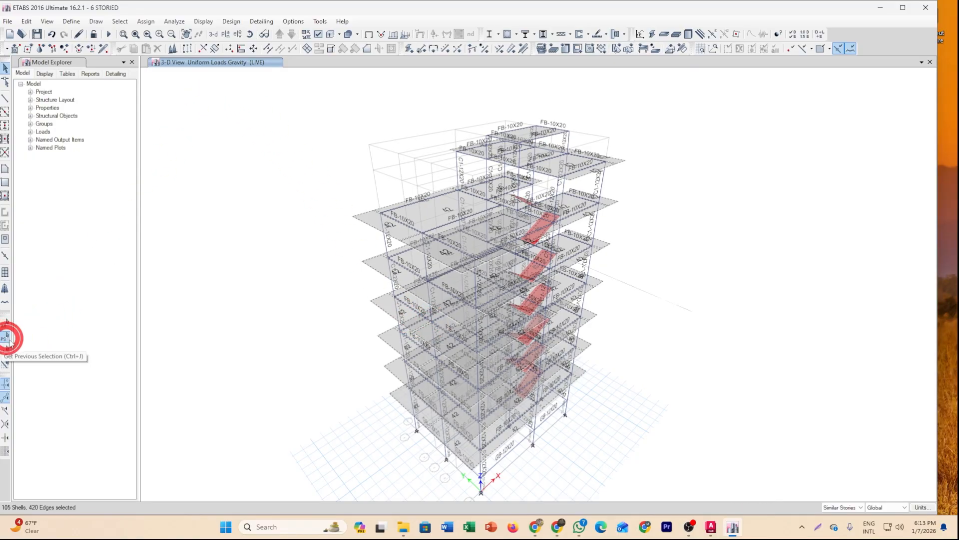
pyautogui.click(120, 21)
pyautogui.moveTo(132, 46)
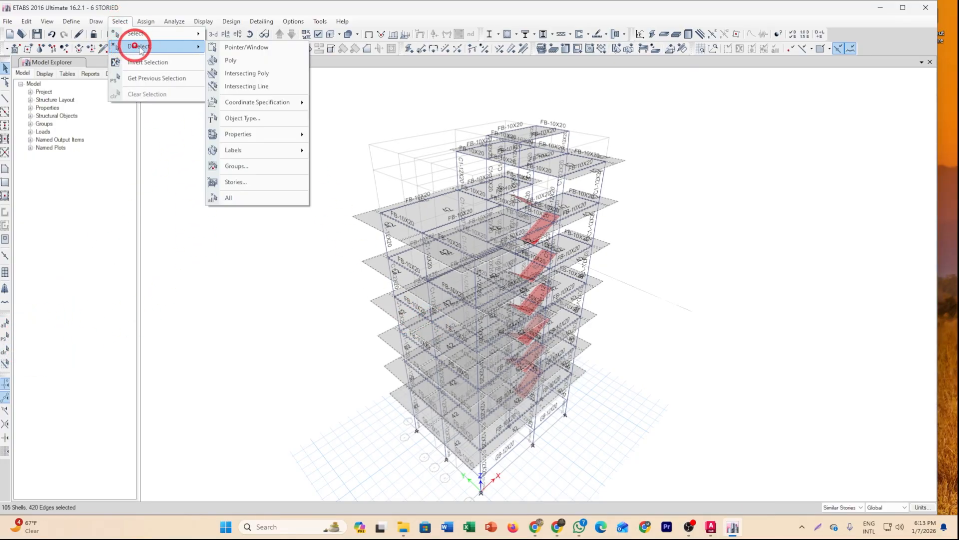
pyautogui.click(250, 184)
pyautogui.moveTo(434, 207); pyautogui.dragTo(435, 289)
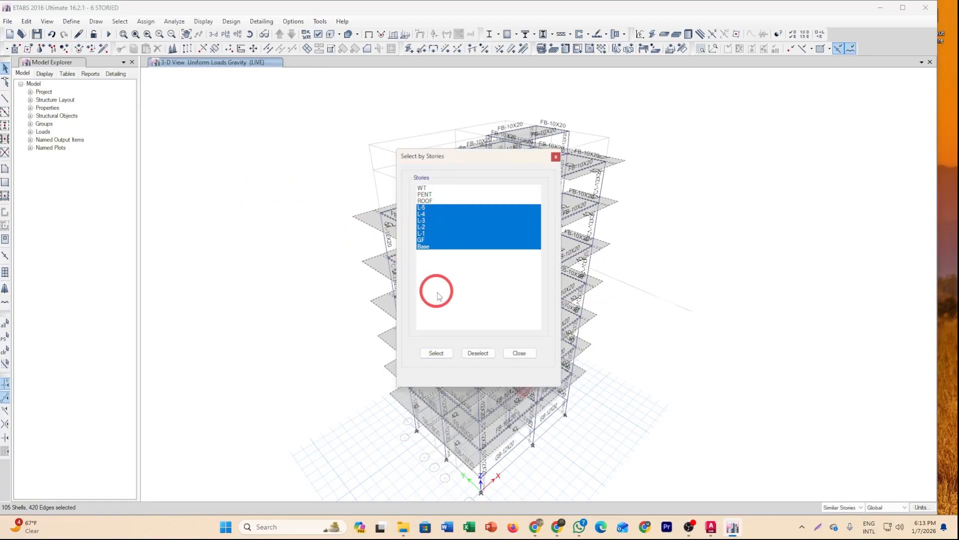
pyautogui.click(485, 353)
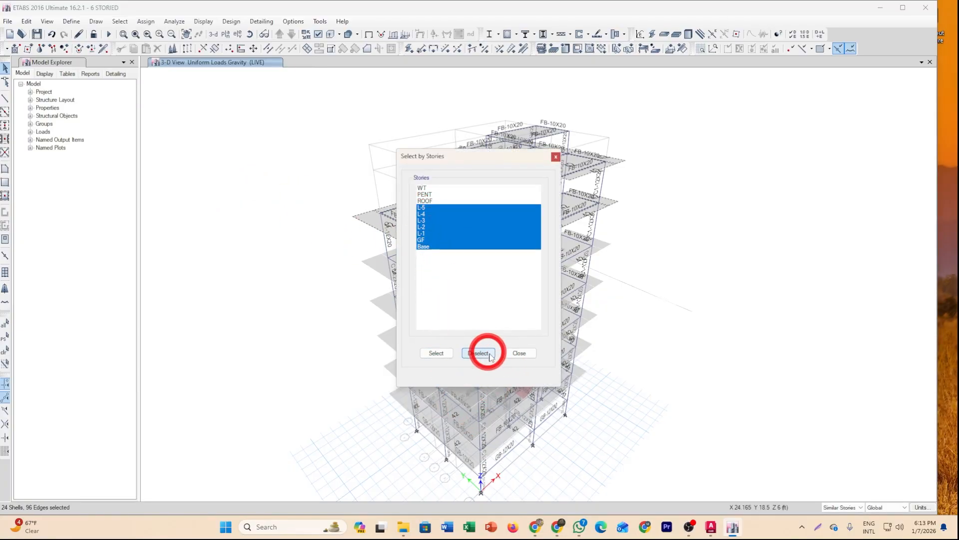
pyautogui.click(555, 156)
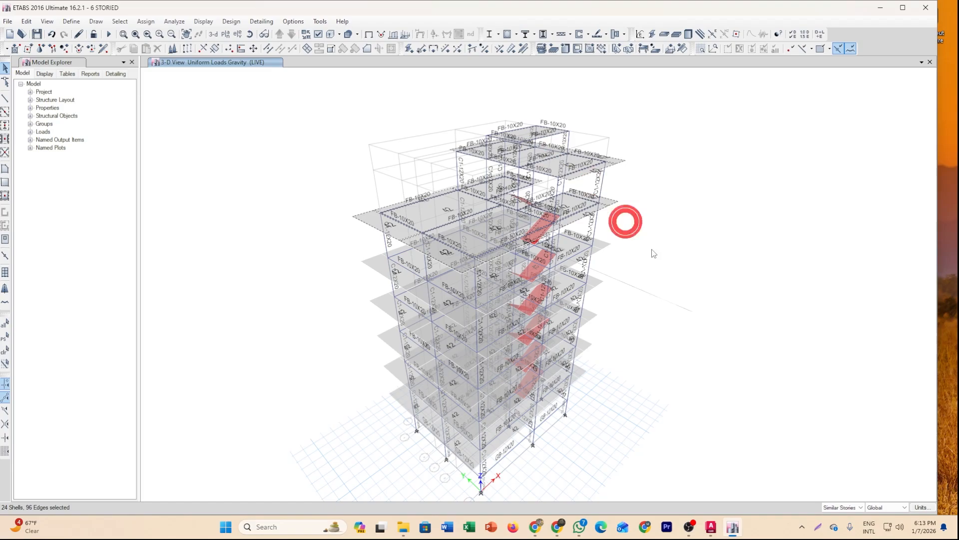
# - Set the story scope to One Story and open the ROOF plan view
pyautogui.click(849, 507)
pyautogui.click(840, 515)
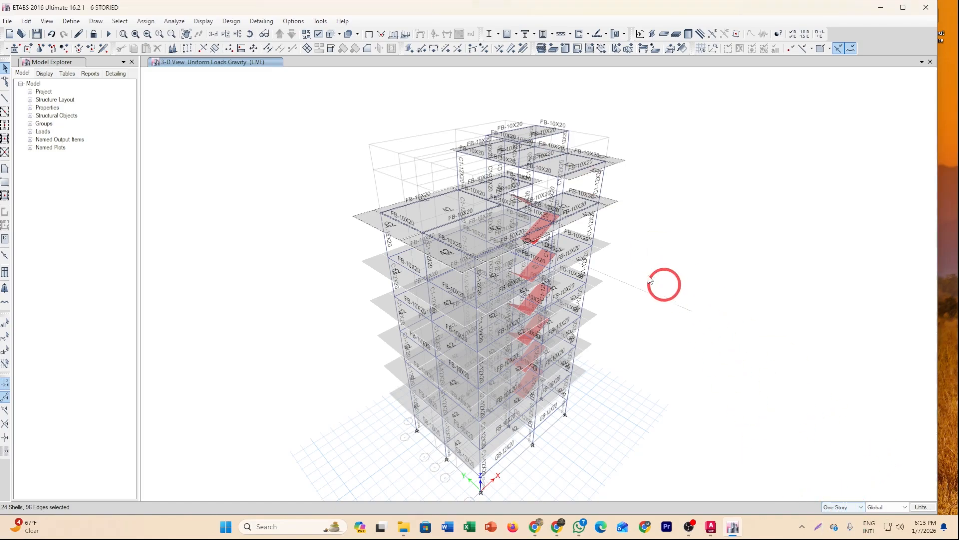
pyautogui.click(226, 35)
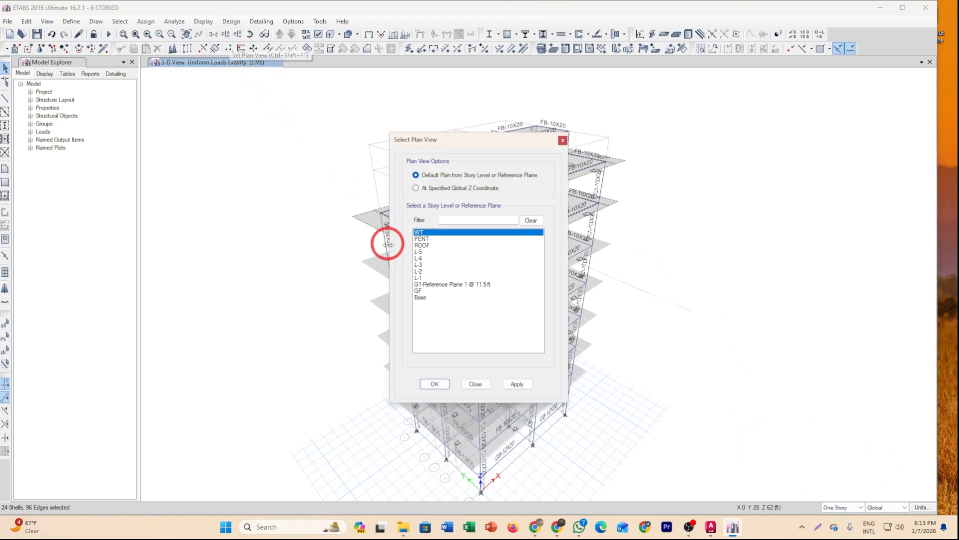
pyautogui.click(427, 245)
pyautogui.click(434, 383)
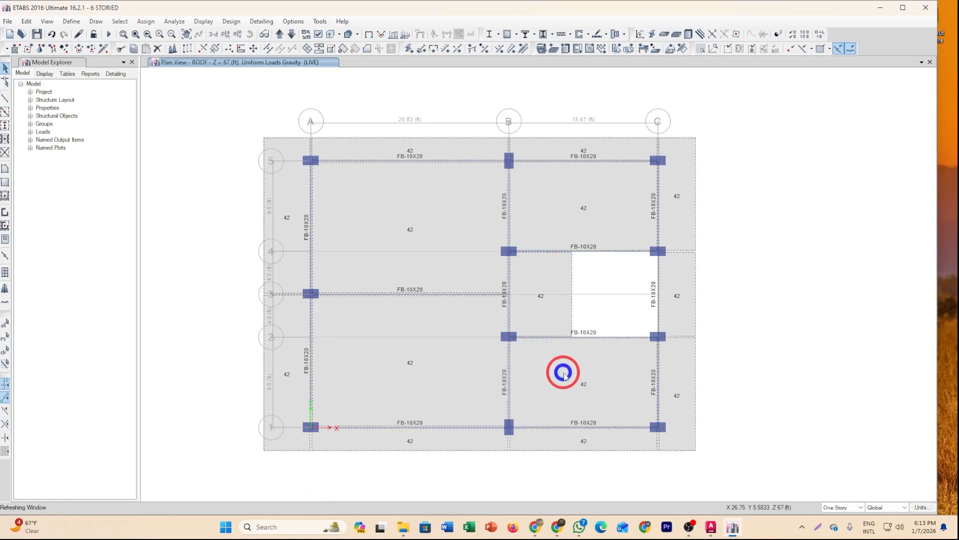
# - Deselect the ROOF slab panels between grids B and C, along with their adjoining edge and corner overhangs
pyautogui.click(564, 375)
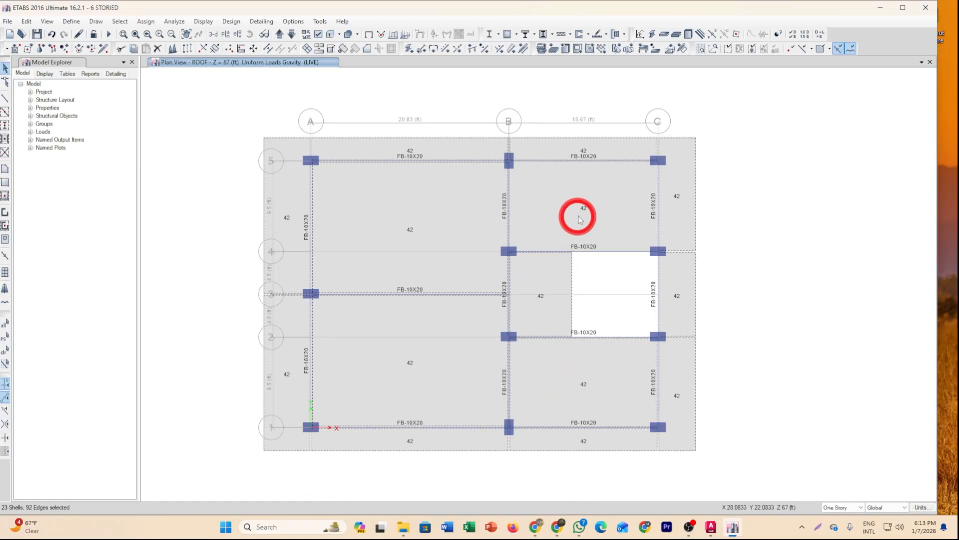
pyautogui.click(595, 152)
pyautogui.click(677, 197)
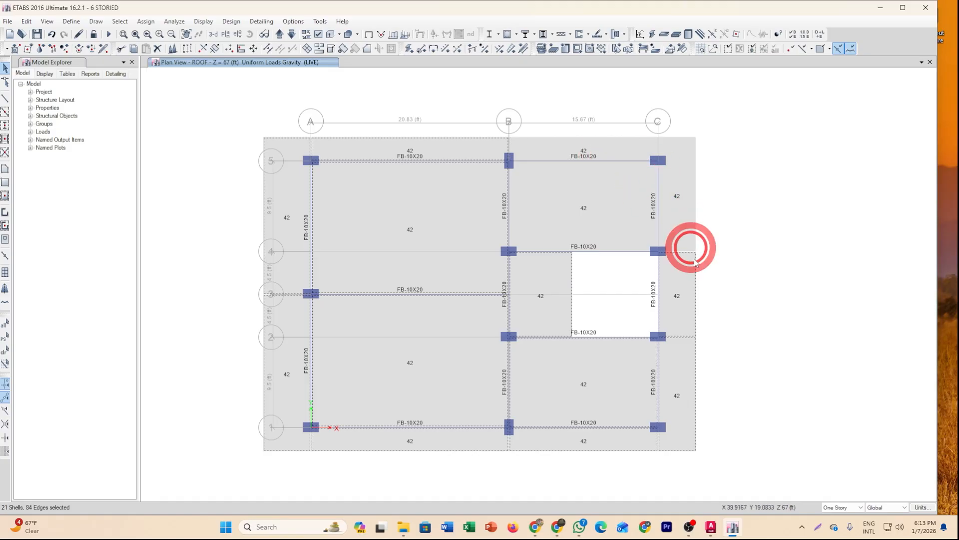
pyautogui.click(692, 352)
pyautogui.click(617, 418)
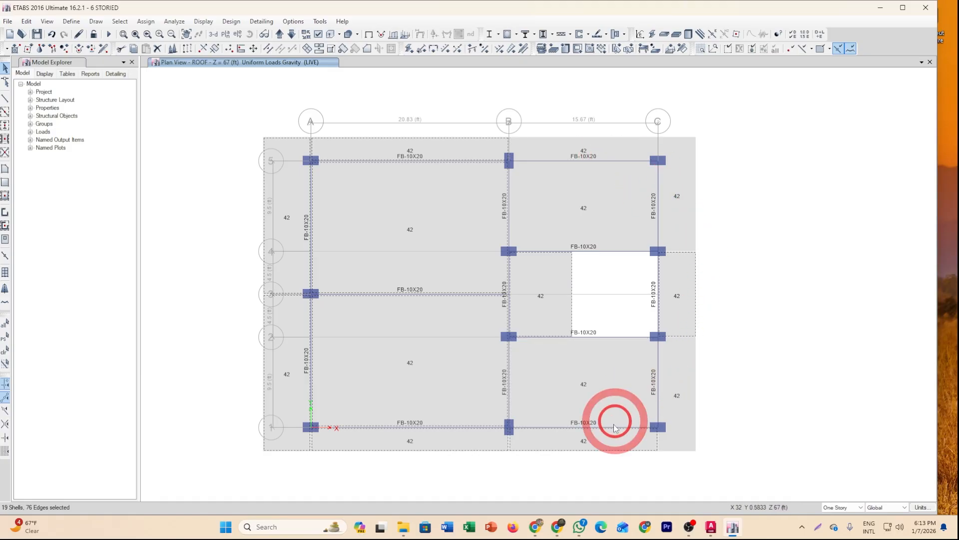
pyautogui.click(588, 444)
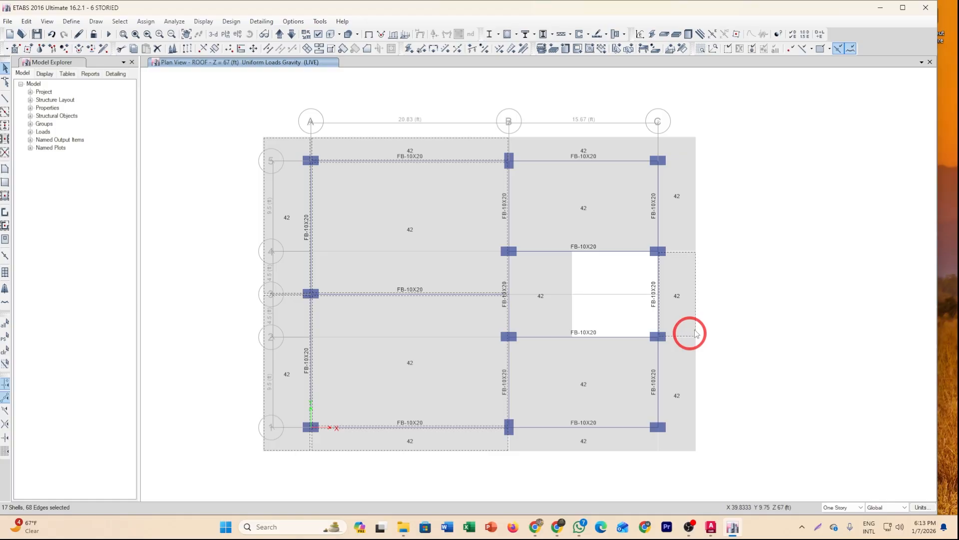
pyautogui.click(688, 303)
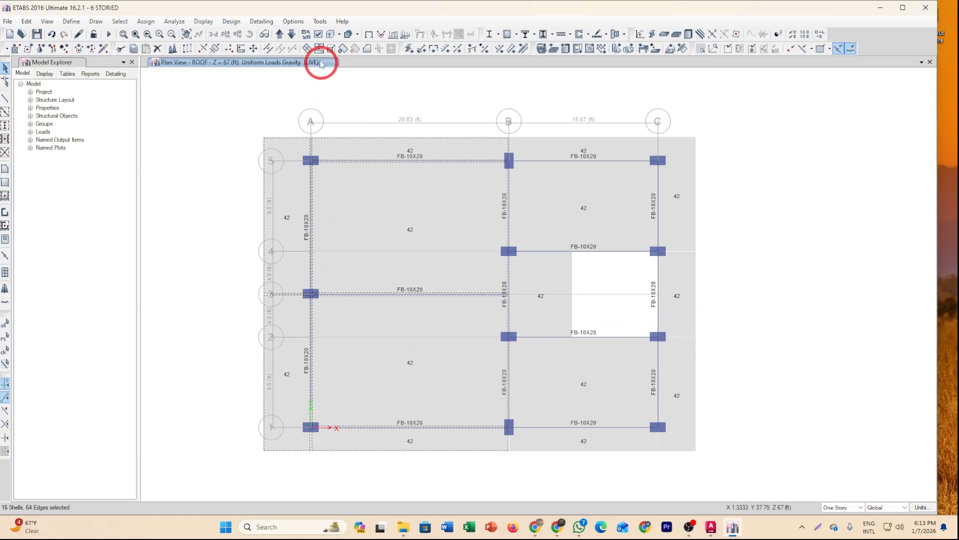
# - Deselect the slab between grids 2 and 4 on the PENT plan and return to the ROOF plan
pyautogui.click(280, 33)
pyautogui.click(589, 299)
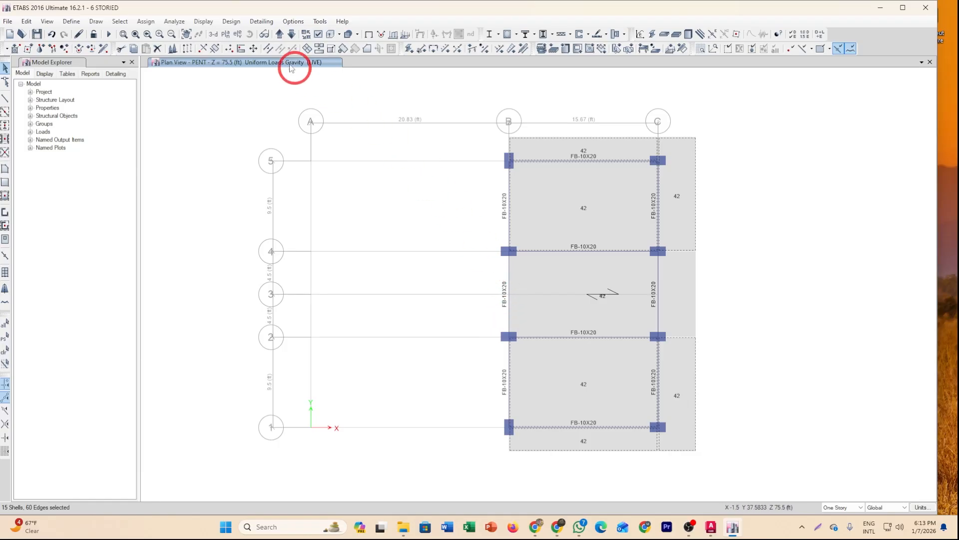
pyautogui.click(291, 34)
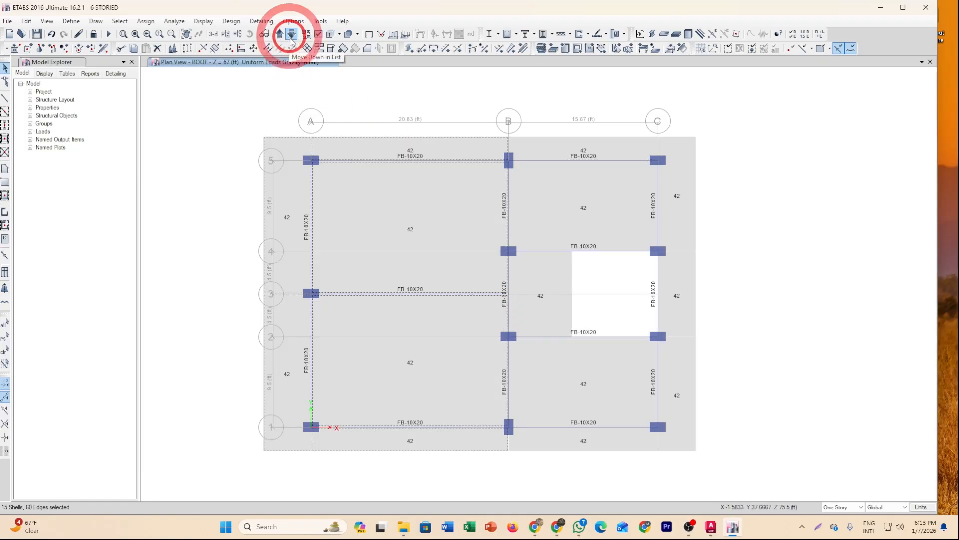
# - Delete the existing uniform LIVE load from the selected ROOF, PENT and WT slabs
pyautogui.click(676, 35)
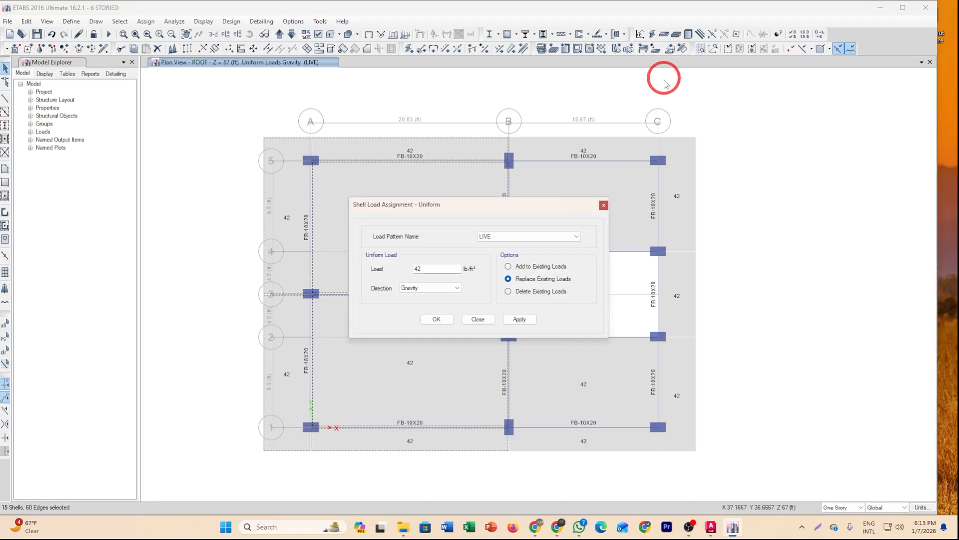
pyautogui.click(517, 295)
pyautogui.click(444, 322)
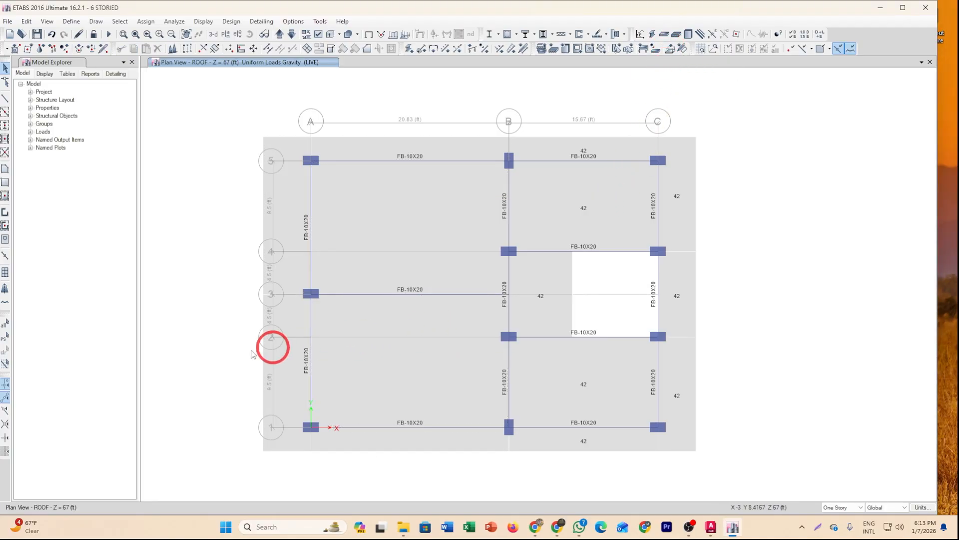
# - Reselect the previous slabs and assign them a uniform ROOF LIVE shell load of 42 lb/ft² in the Gravity direction
pyautogui.click(7, 338)
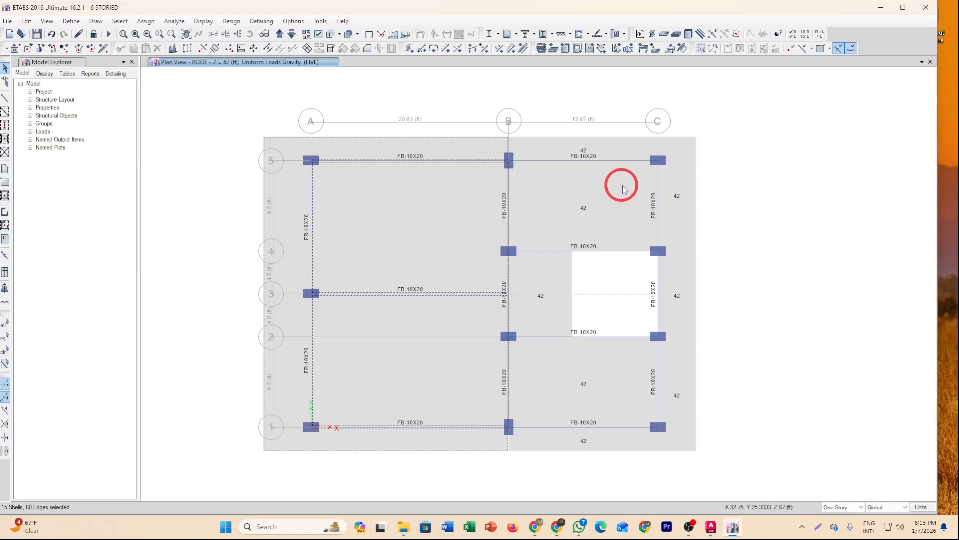
pyautogui.click(671, 50)
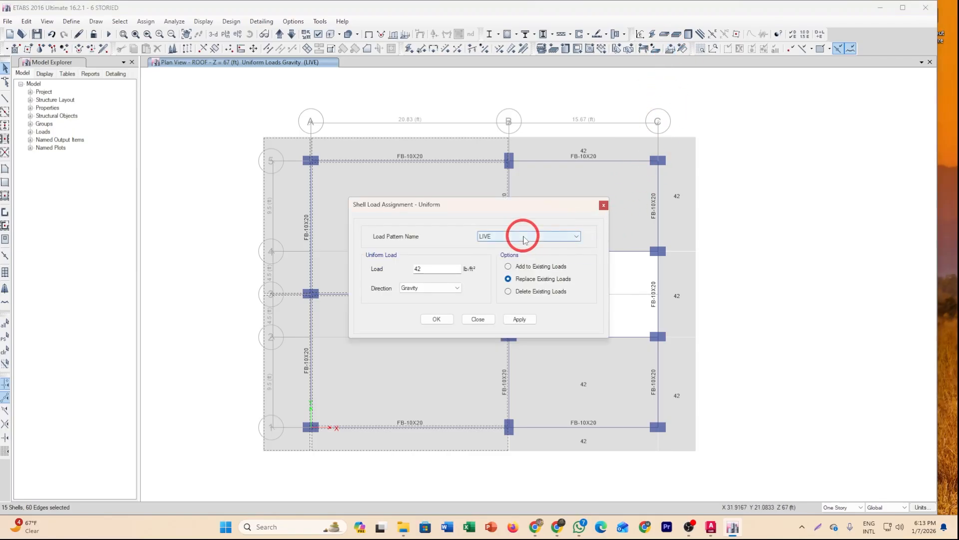
pyautogui.click(519, 236)
pyautogui.click(519, 271)
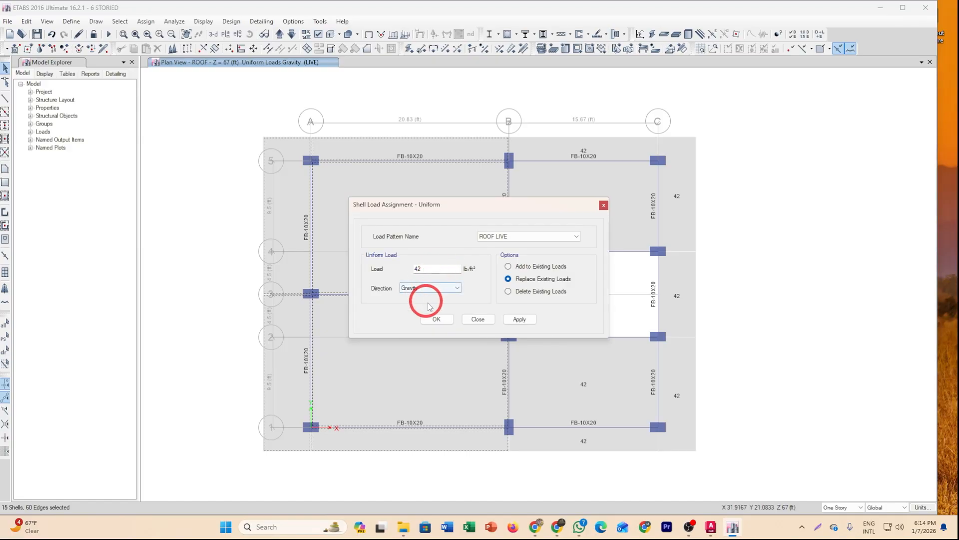
pyautogui.click(436, 318)
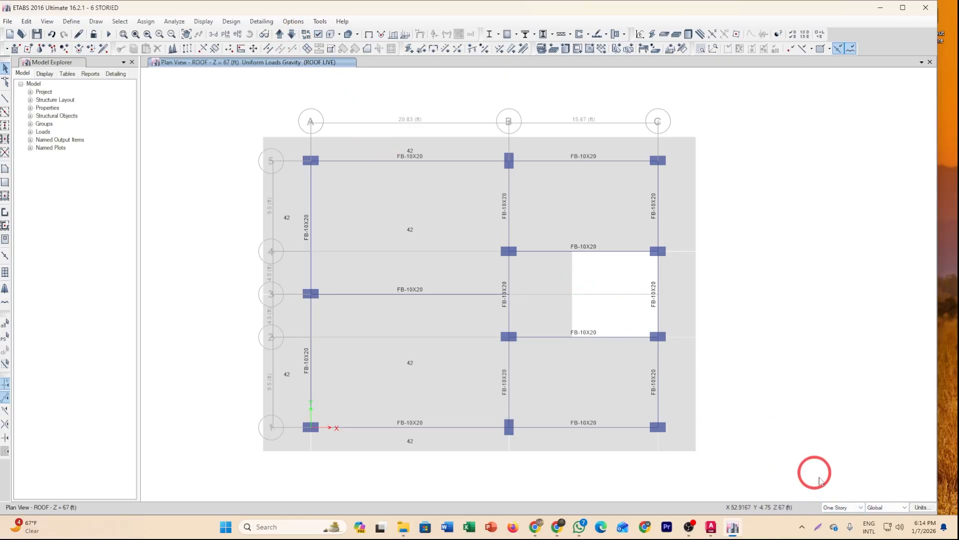
# - On the PENT plan, assign the Slab 8 section to the slab between grids 2 and 4
pyautogui.click(842, 507)
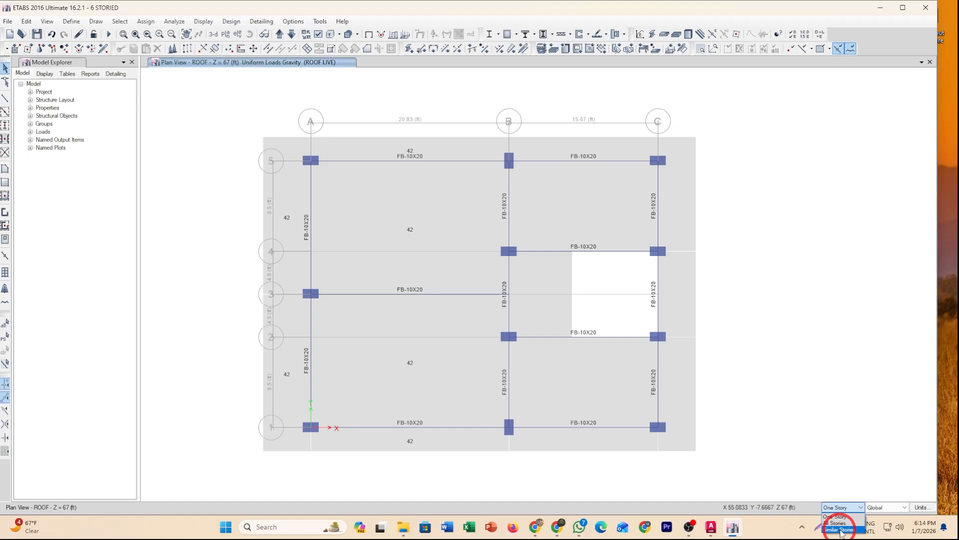
pyautogui.click(791, 137)
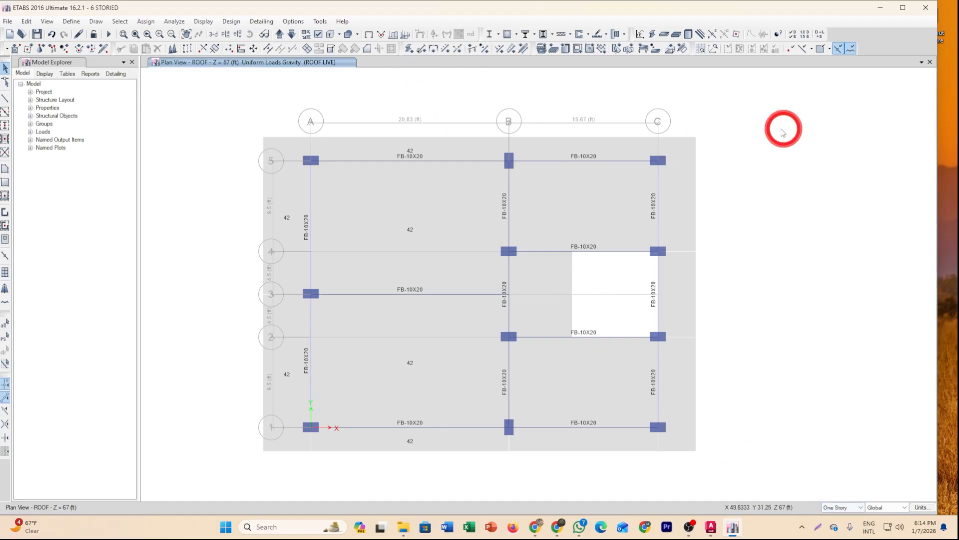
pyautogui.click(280, 35)
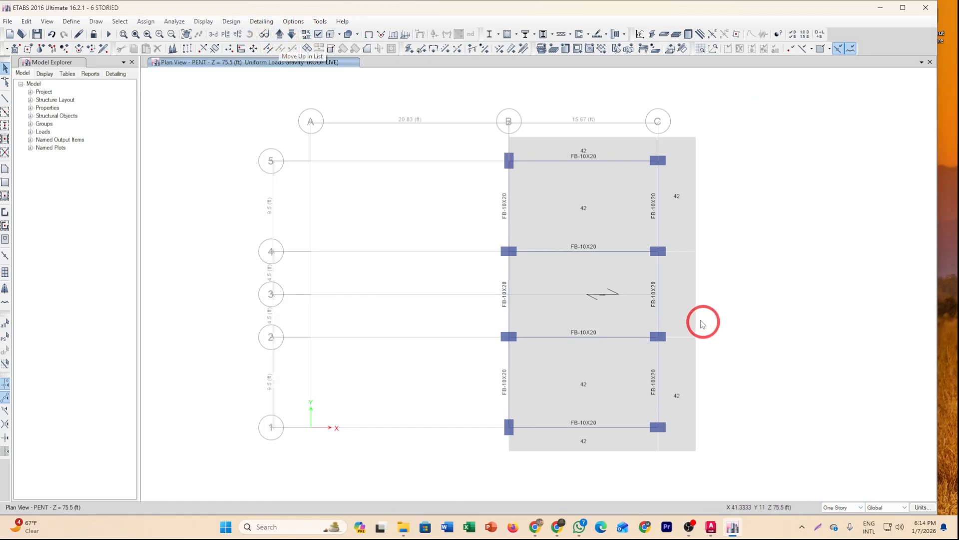
pyautogui.click(607, 305)
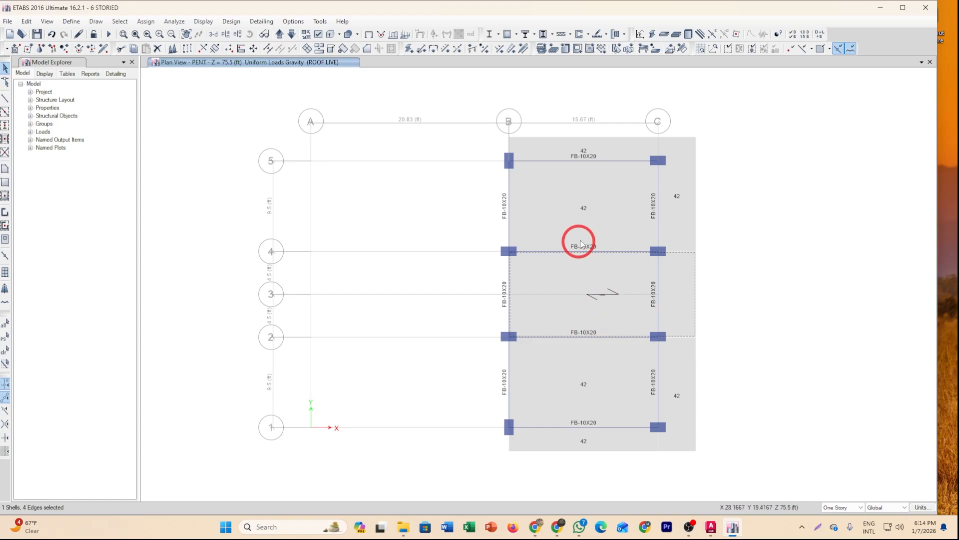
pyautogui.click(541, 48)
pyautogui.click(426, 207)
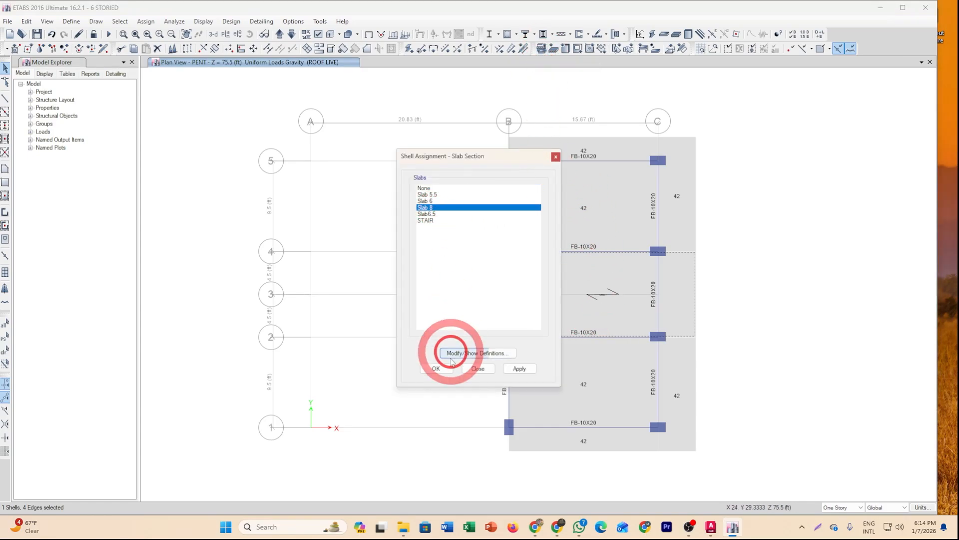
pyautogui.click(435, 368)
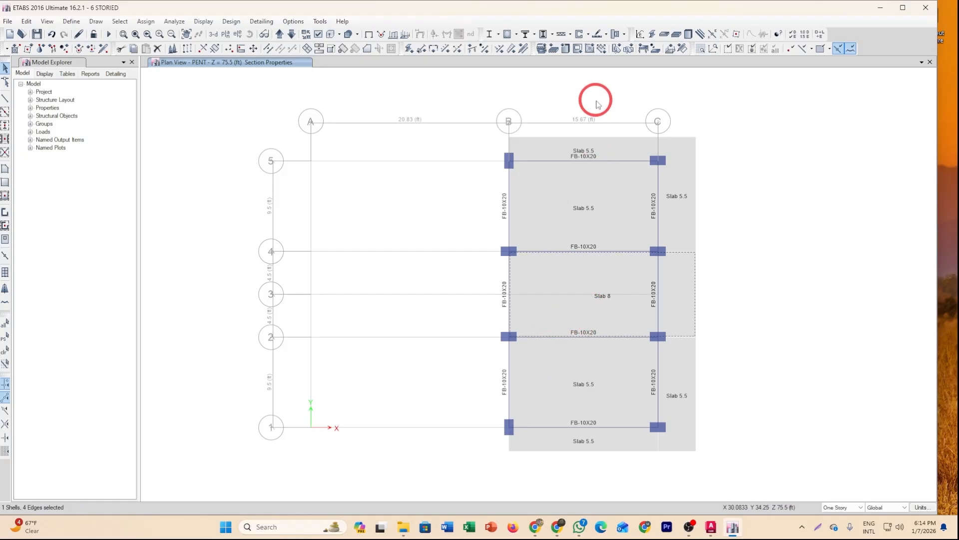
# - Assign a uniform LIVE gravity load of 250 lb/ft² to the selected PENT slab between grids 2 and 4, replacing existing loads
pyautogui.click(670, 50)
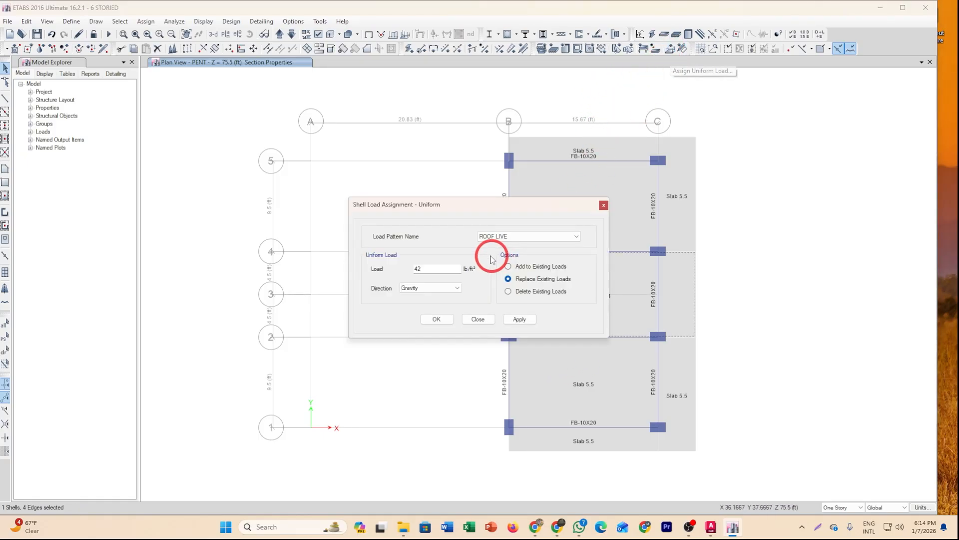
pyautogui.click(420, 270)
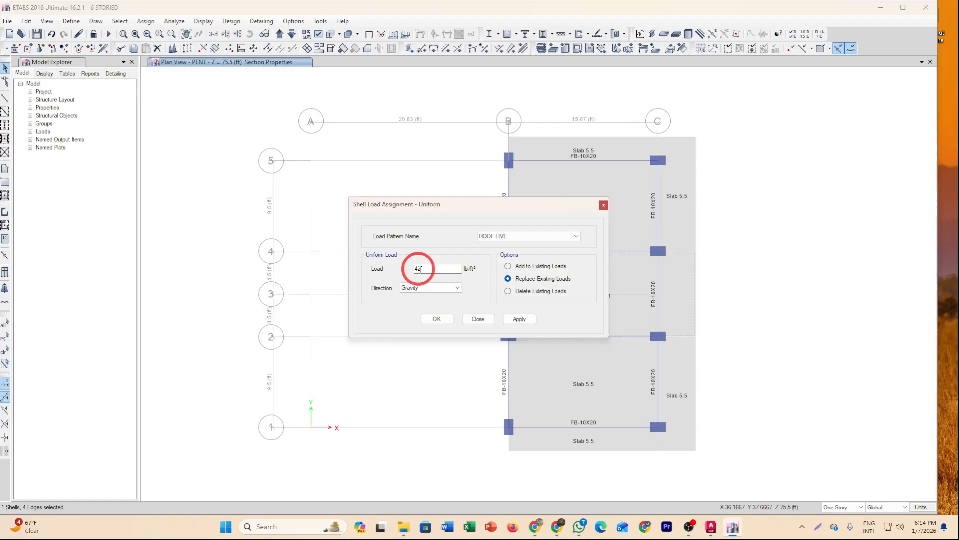
pyautogui.click(499, 236)
pyautogui.click(499, 250)
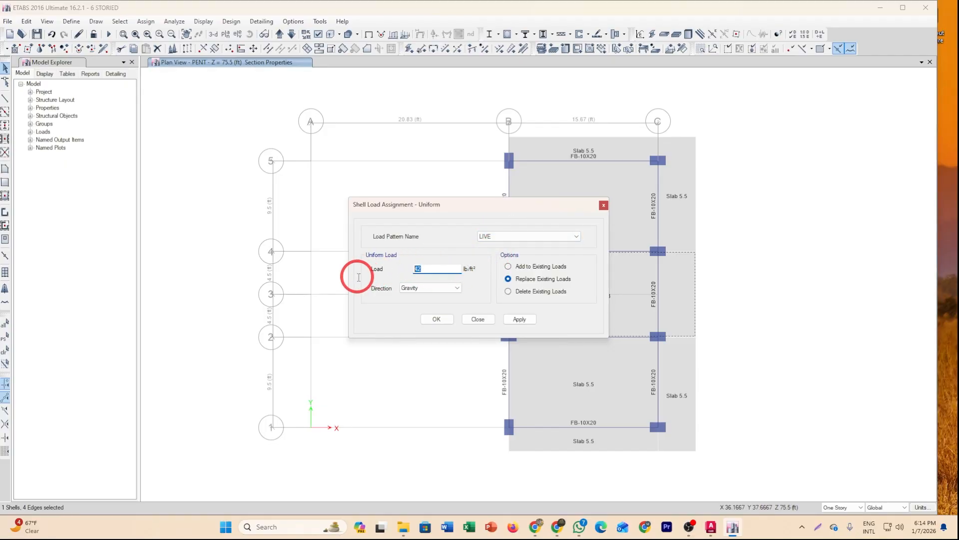
pyautogui.write('250')
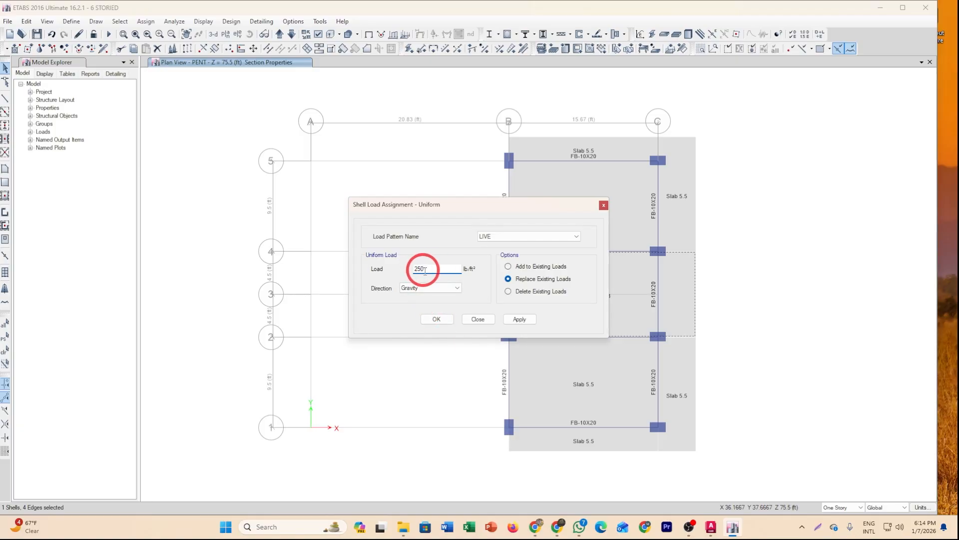
pyautogui.click(437, 319)
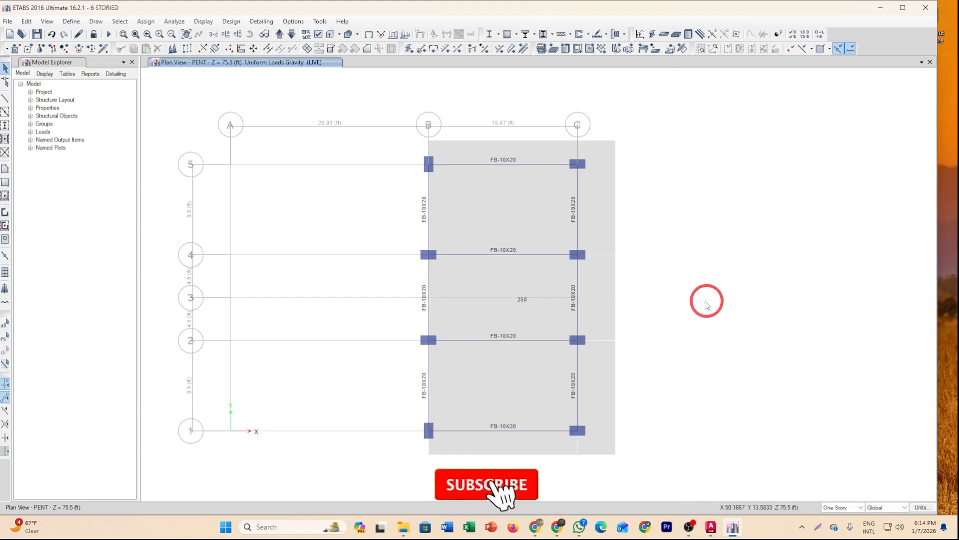
# - Inspect the WT plan, return to the PENT plan and set the story scope to Similar Stories
pyautogui.click(279, 34)
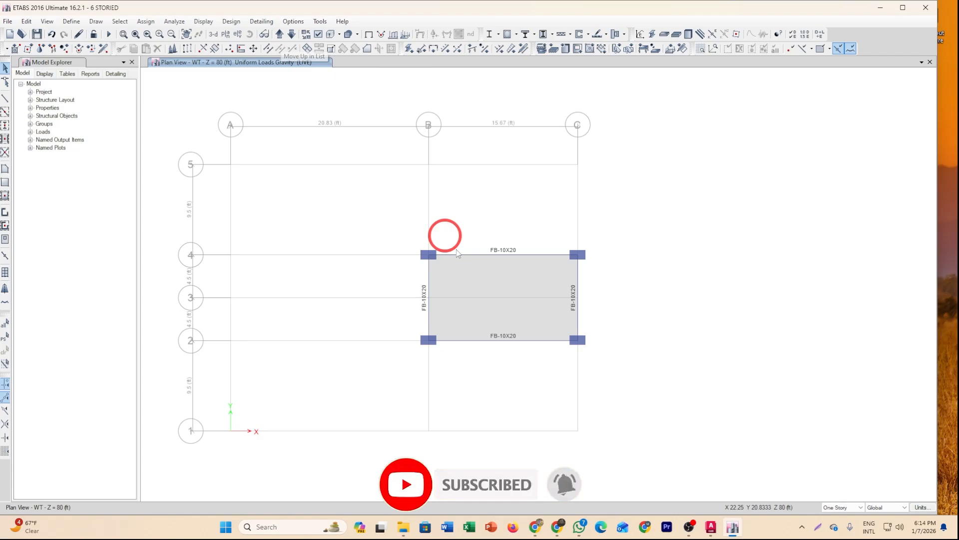
pyautogui.click(292, 35)
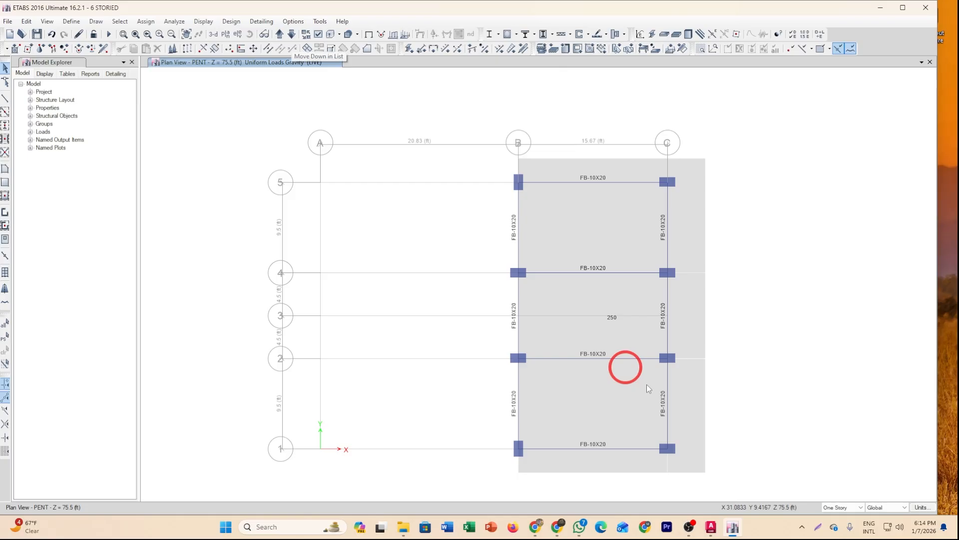
pyautogui.click(843, 507)
pyautogui.click(842, 530)
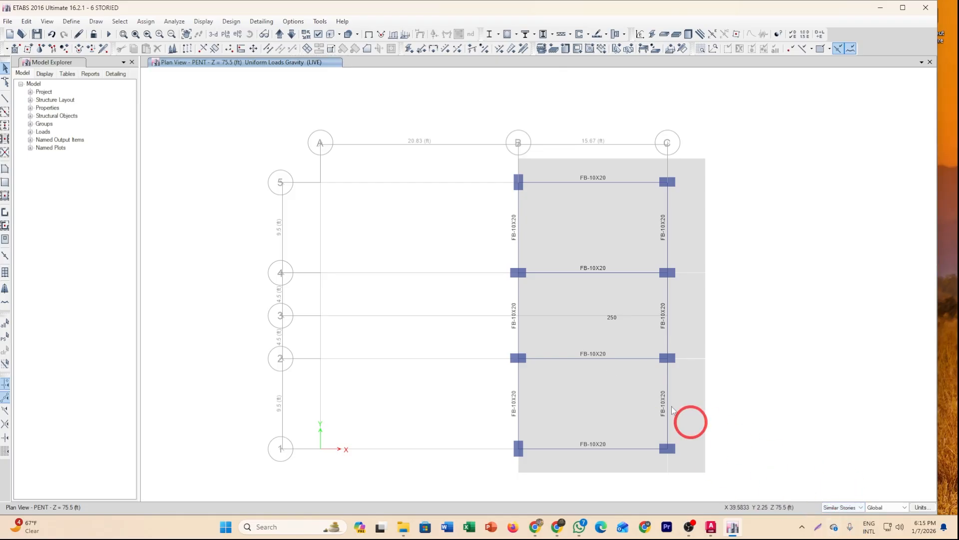
# - On the ROOF plan, select the landing slab beside the stair opening and the slab beyond grid C between grids 2 and 4 across similar stories
pyautogui.click(291, 34)
pyautogui.click(628, 391)
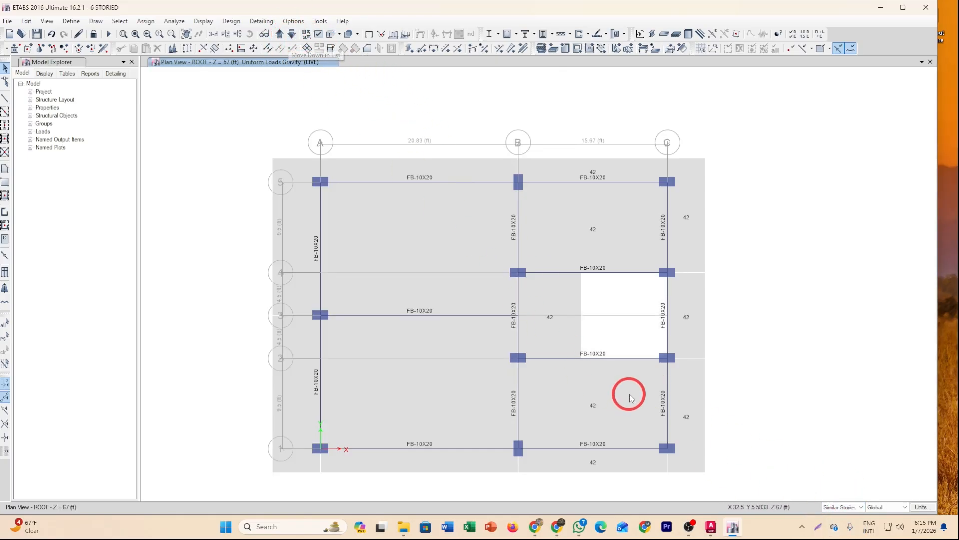
pyautogui.click(541, 313)
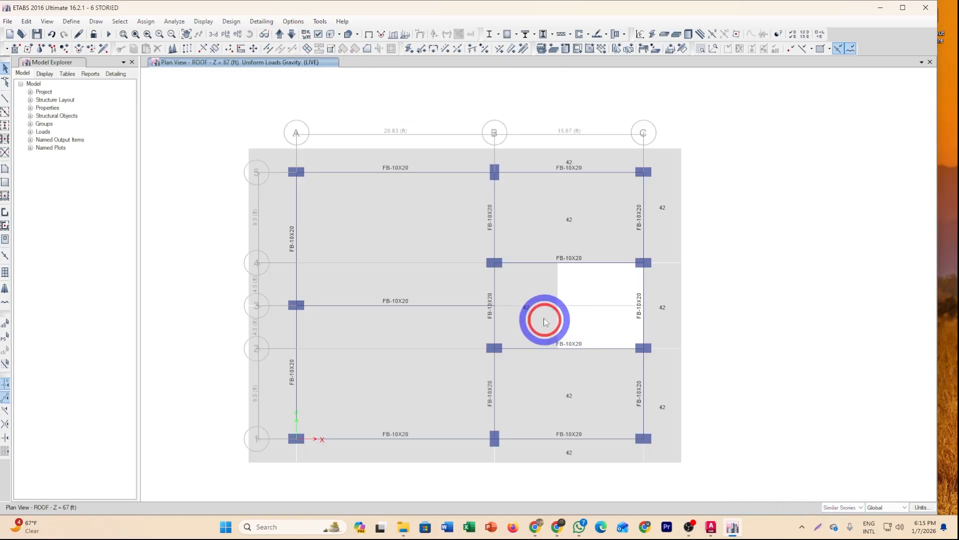
pyautogui.click(675, 314)
pyautogui.click(292, 34)
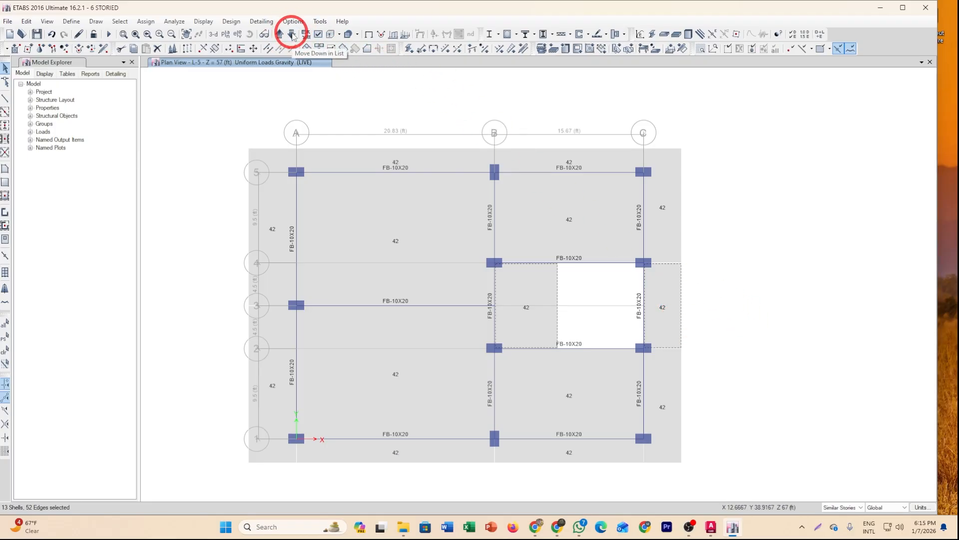
pyautogui.click(292, 34)
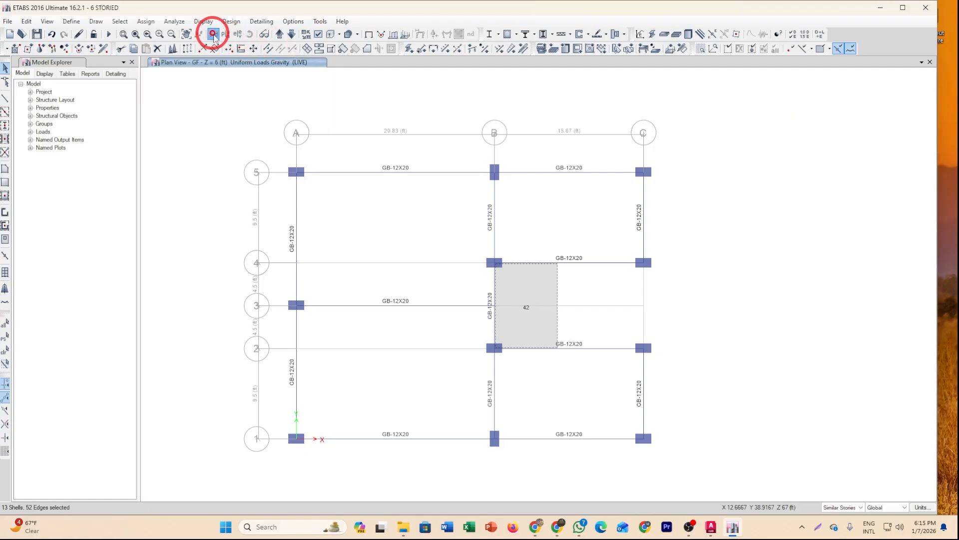
# - In the 3-D view, add the inclined stair flight slabs of all stories to the landing slab selection
pyautogui.click(214, 34)
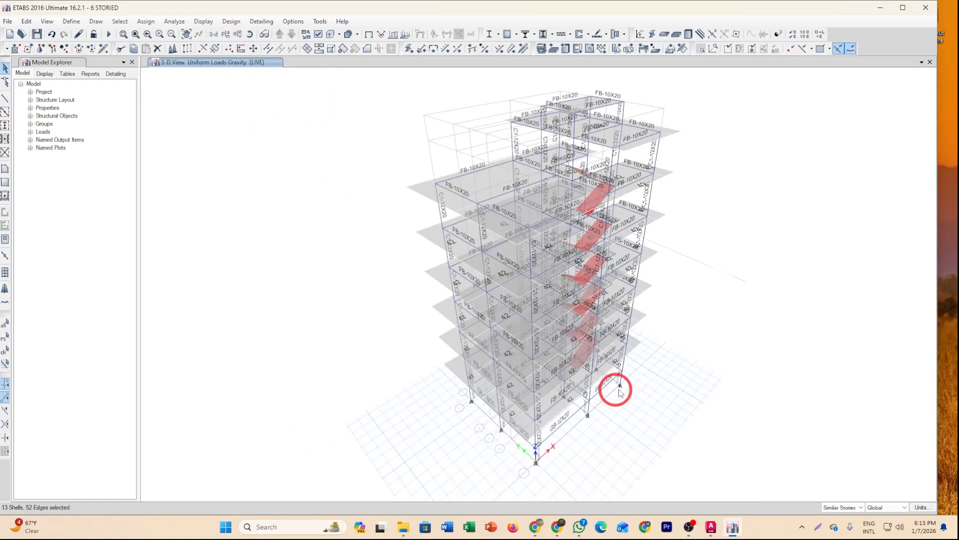
pyautogui.click(249, 34)
pyautogui.moveTo(711, 285); pyautogui.dragTo(445, 244)
pyautogui.scroll(10, 564, 458)
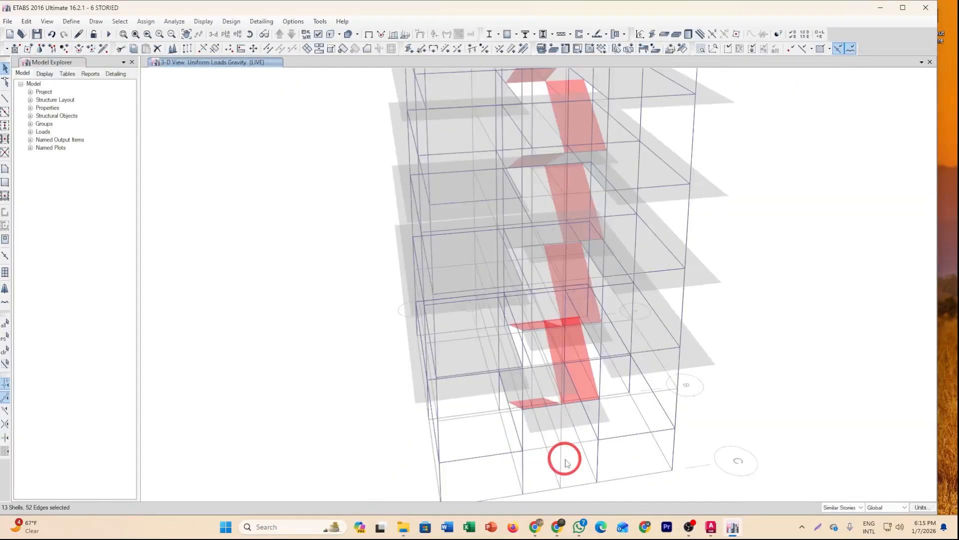
pyautogui.click(642, 179)
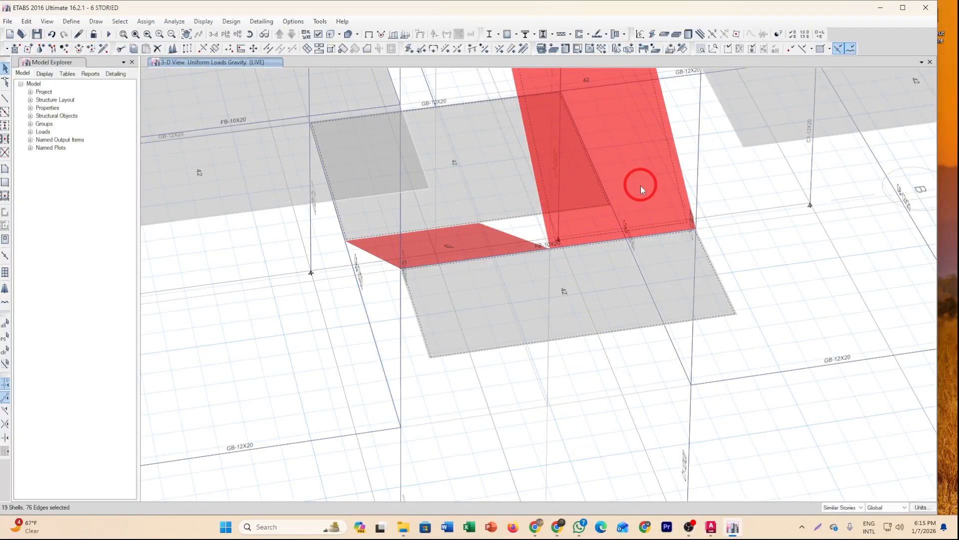
pyautogui.scroll(-10, 553, 440)
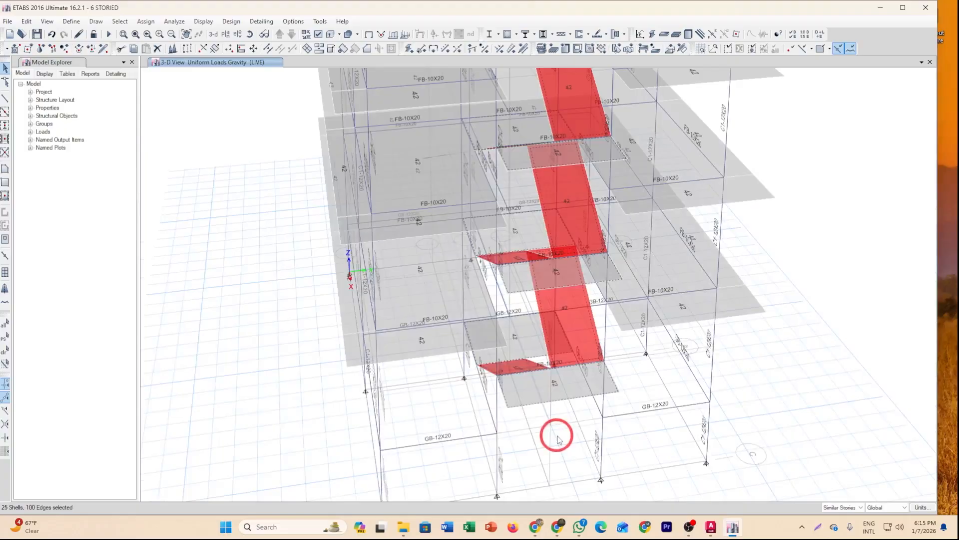
pyautogui.scroll(-5, 558, 437)
pyautogui.moveTo(660, 224); pyautogui.dragTo(610, 236, button='middle')
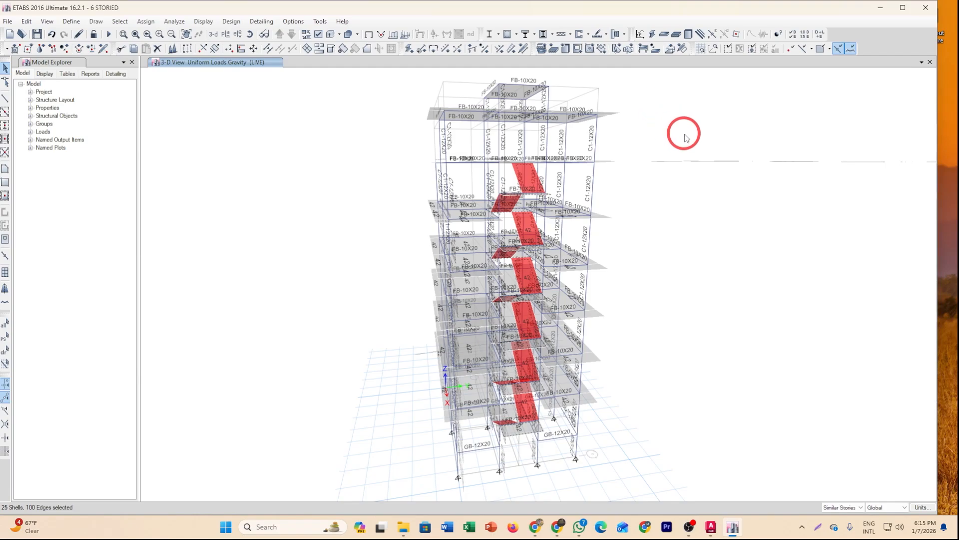
# - Assign a uniform LIVE load of 100 lb/ft² in the Gravity direction to the selected stair and landing slabs, replacing existing loads
pyautogui.click(670, 50)
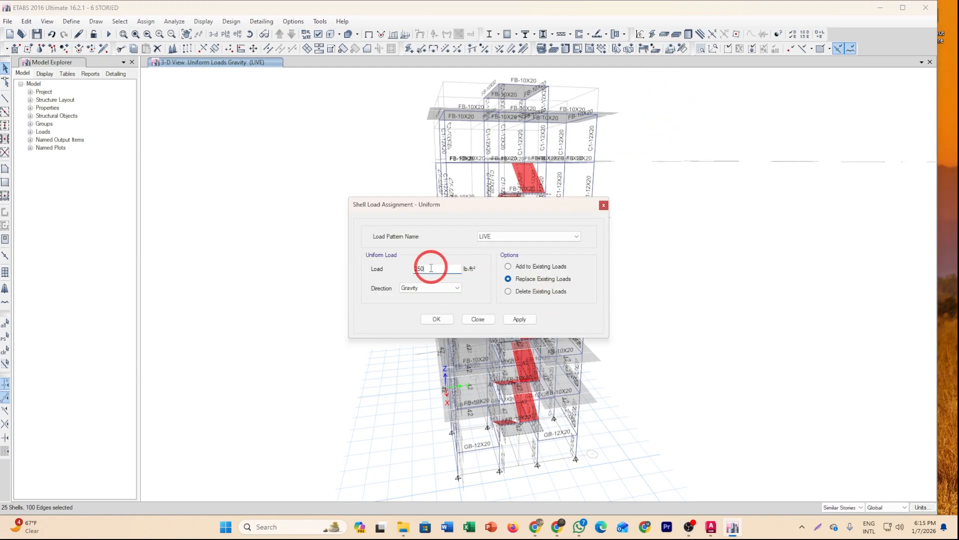
pyautogui.moveTo(431, 268); pyautogui.dragTo(377, 276)
pyautogui.write('100')
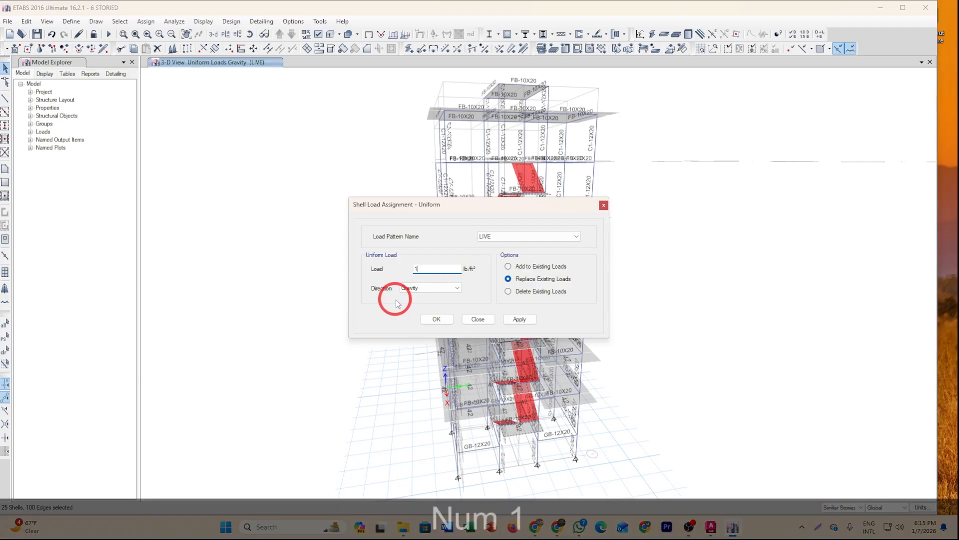
pyautogui.click(448, 321)
# - Review the live loads on the stair slabs in the 3-D view and open the L-3 plan
pyautogui.moveTo(630, 336); pyautogui.dragTo(570, 370, button='middle')
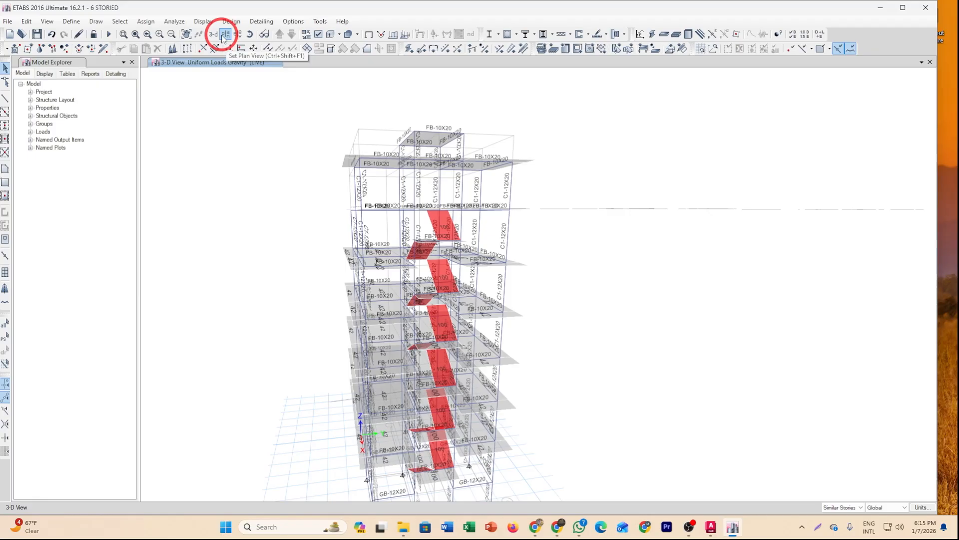
pyautogui.click(214, 34)
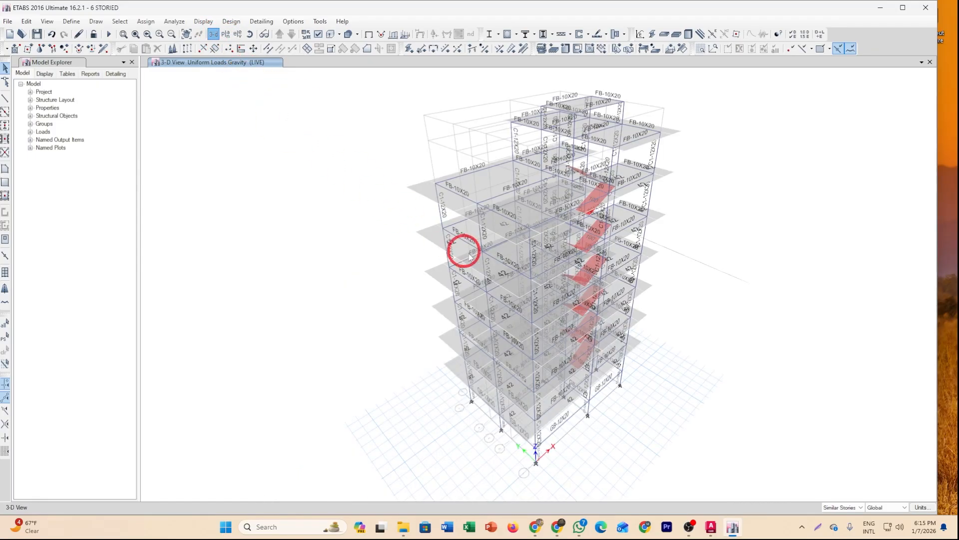
pyautogui.moveTo(645, 422); pyautogui.dragTo(621, 420, button='middle')
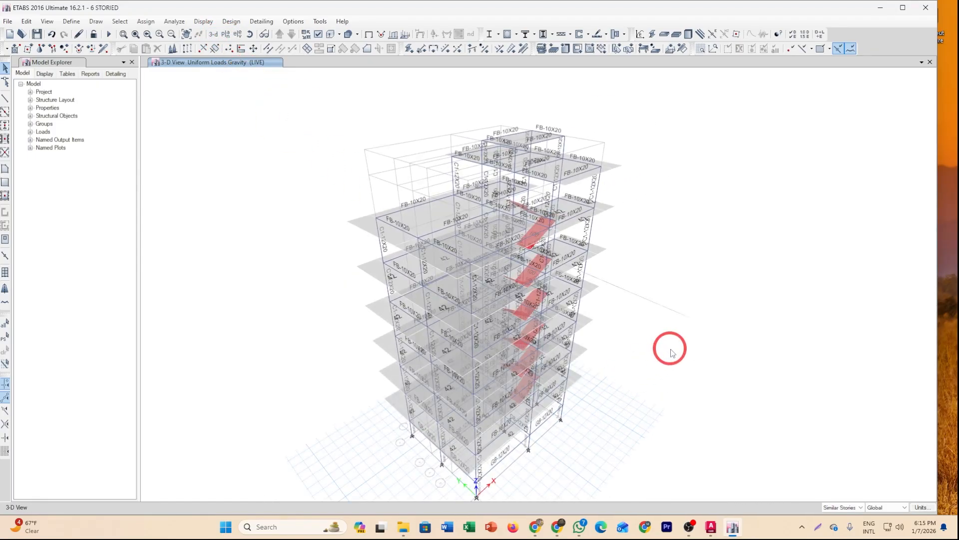
pyautogui.moveTo(670, 345); pyautogui.dragTo(631, 367, button='middle')
pyautogui.click(226, 34)
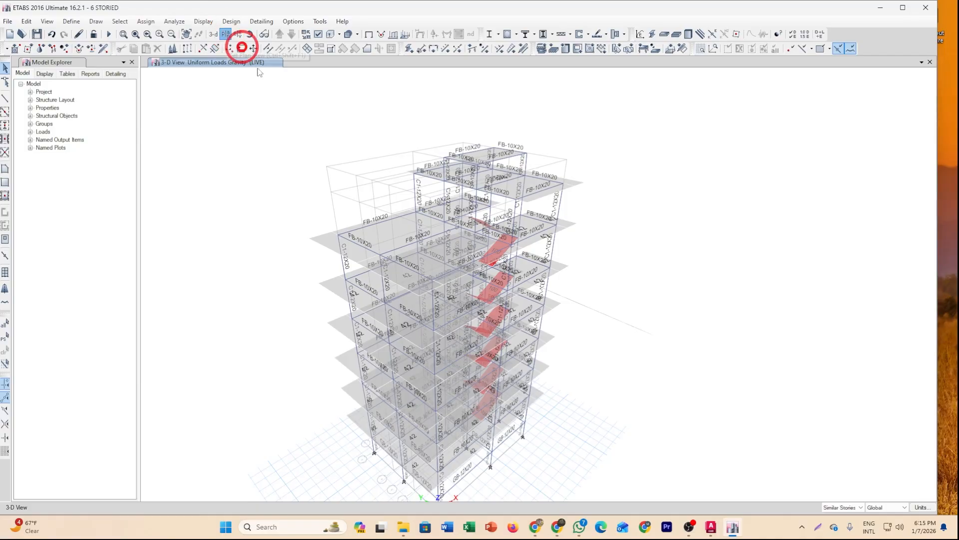
pyautogui.click(431, 266)
pyautogui.click(435, 383)
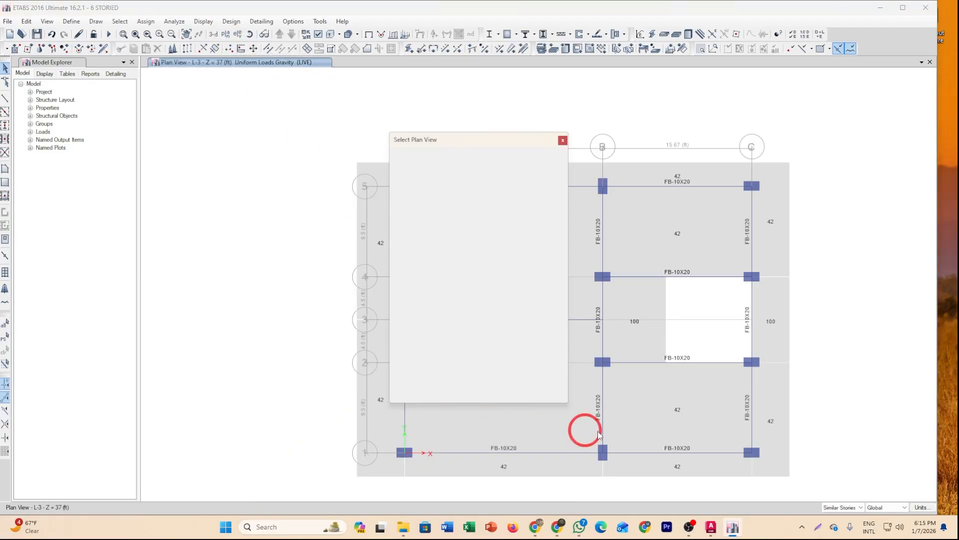
# - Switch to AutoCAD, examine the wall layout on the typical floor plan, and return to ETABS
pyautogui.click(710, 535)
pyautogui.scroll(-3, 481, 256)
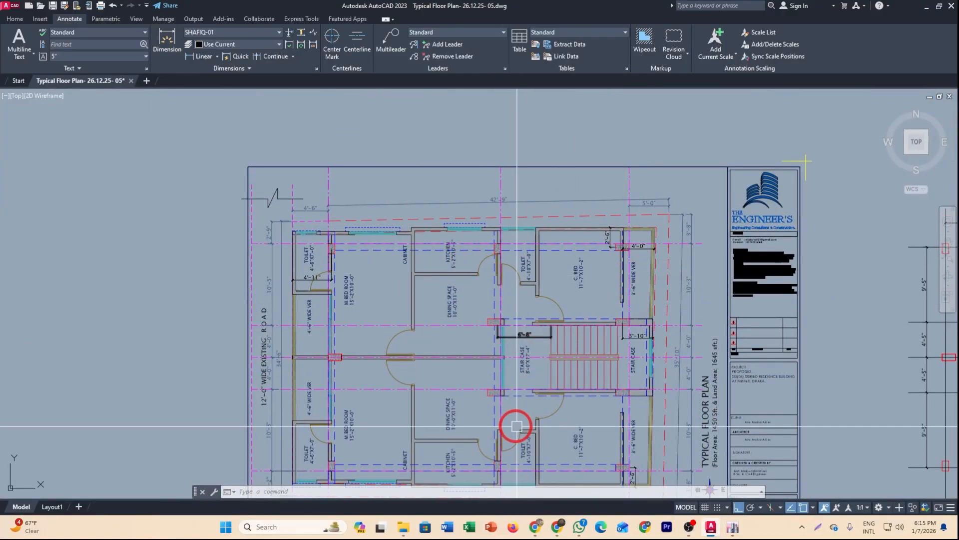
pyautogui.moveTo(517, 426)
pyautogui.mouseDown(button='middle')
pyautogui.moveTo(490, 332)
pyautogui.moveTo(496, 370)
pyautogui.mouseUp(button='middle')
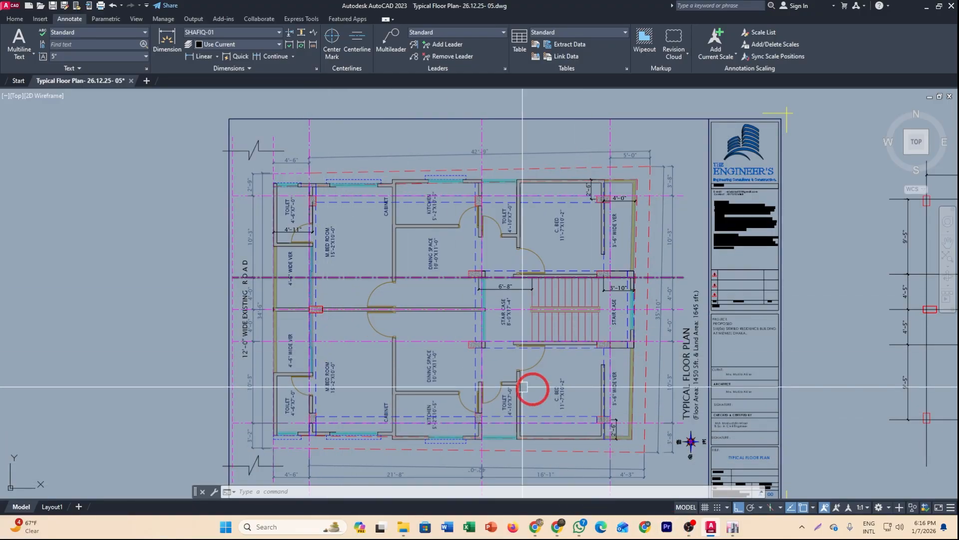
pyautogui.click(731, 531)
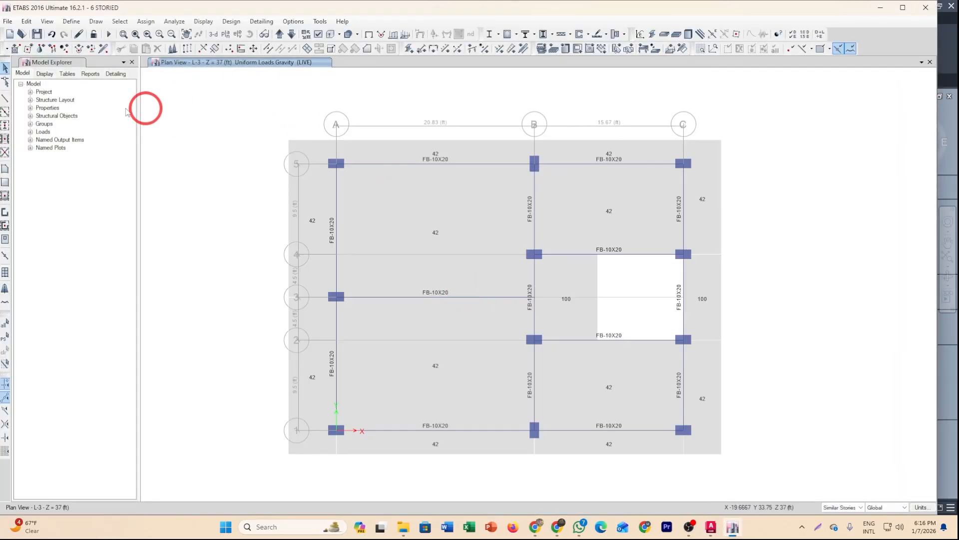
# - Set up frame line drawing on the L-3 plan with property None, and clear the displayed slab loads
pyautogui.click(5, 99)
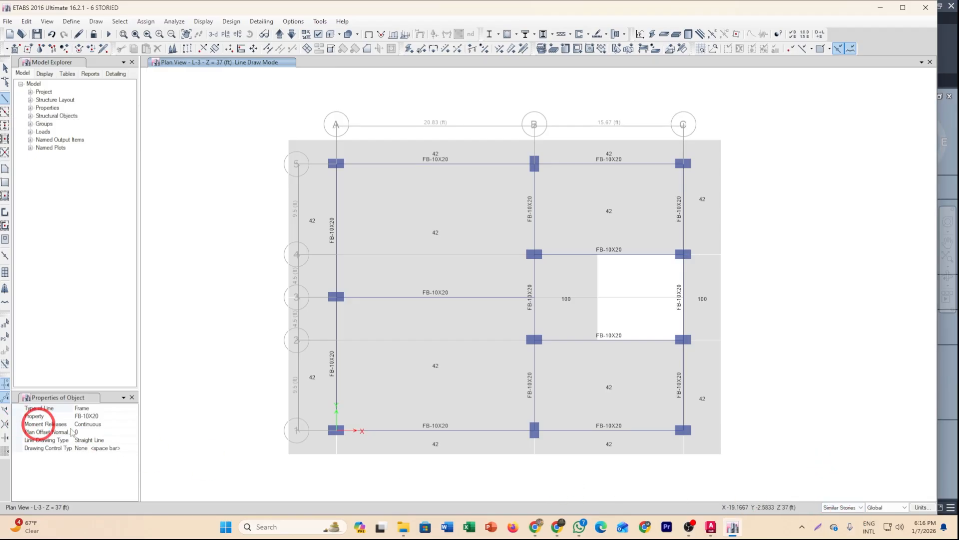
pyautogui.click(134, 416)
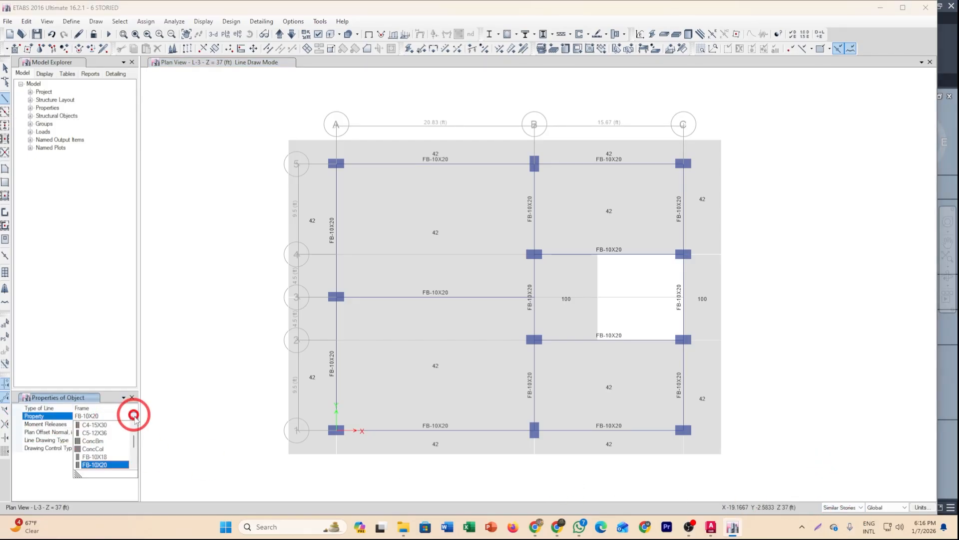
pyautogui.scroll(-2, 102, 458)
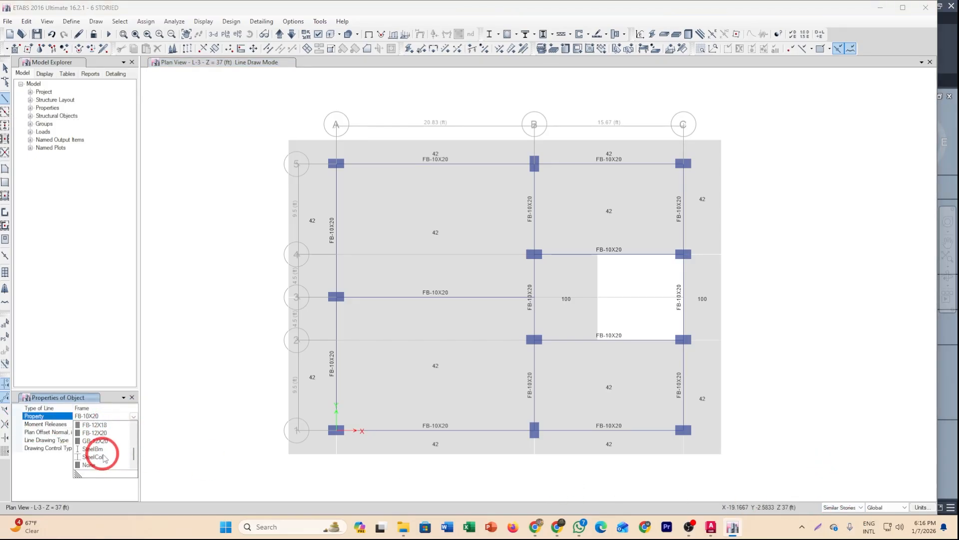
pyautogui.click(90, 465)
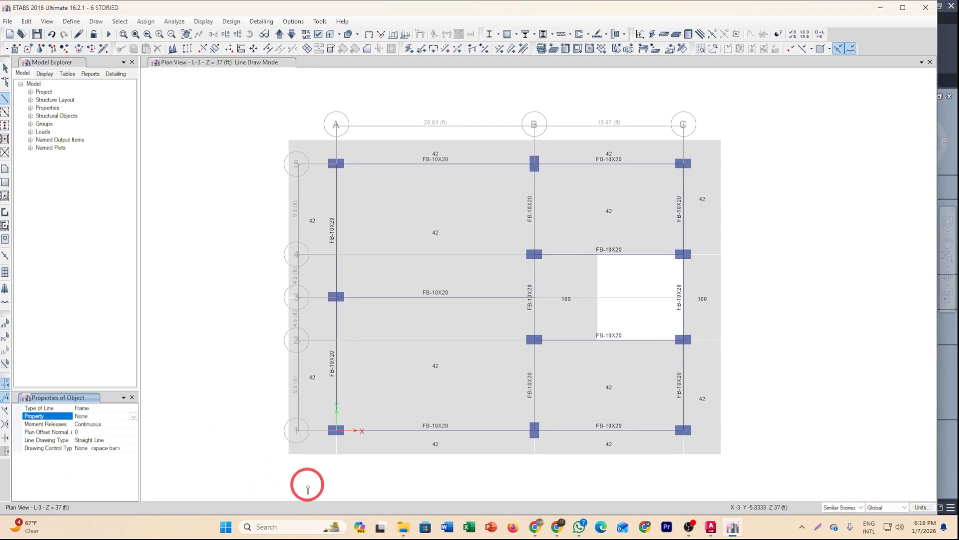
pyautogui.click(546, 385)
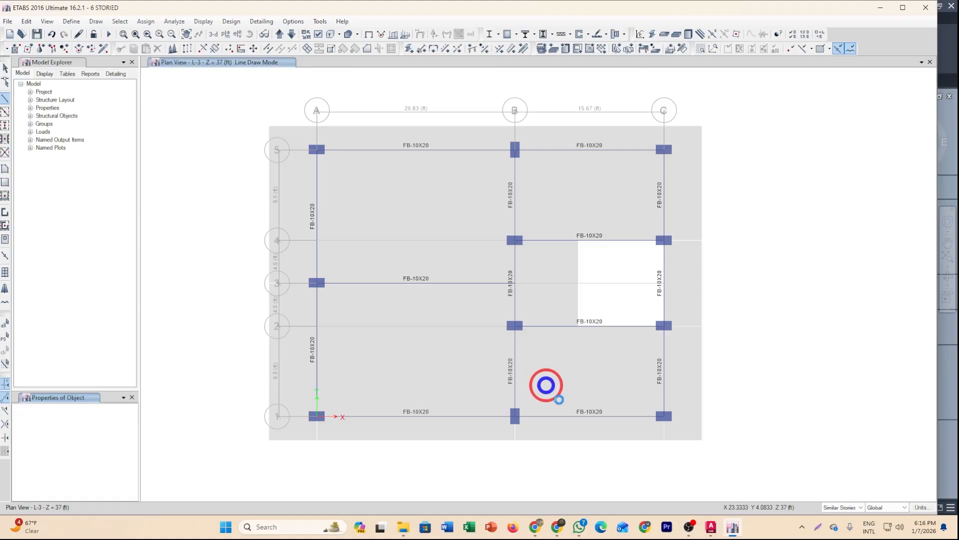
pyautogui.moveTo(741, 211); pyautogui.dragTo(688, 233, button='middle')
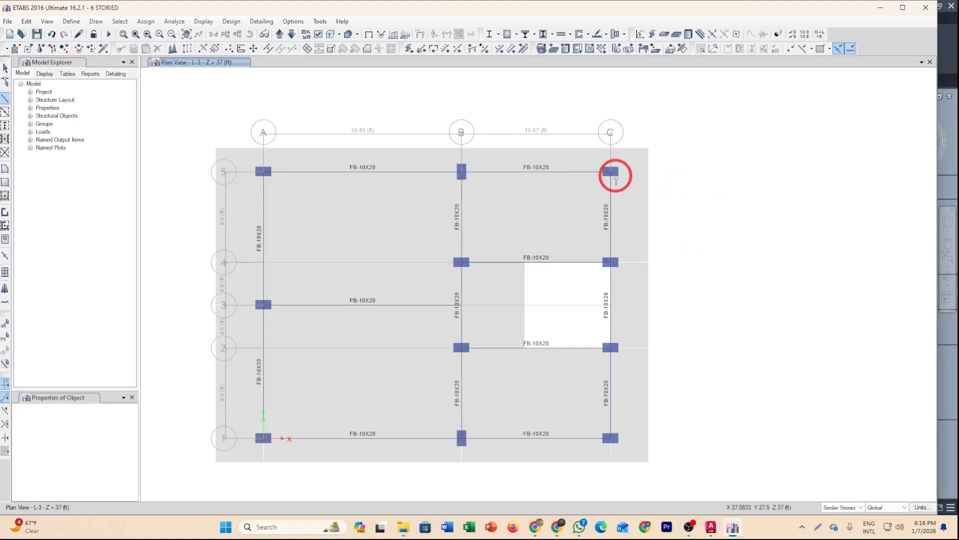
pyautogui.click(711, 526)
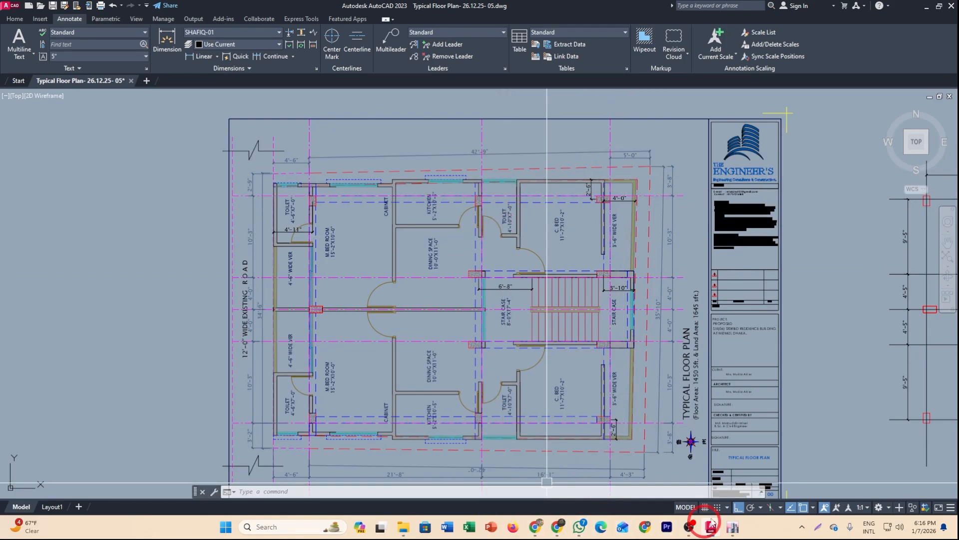
pyautogui.click(731, 528)
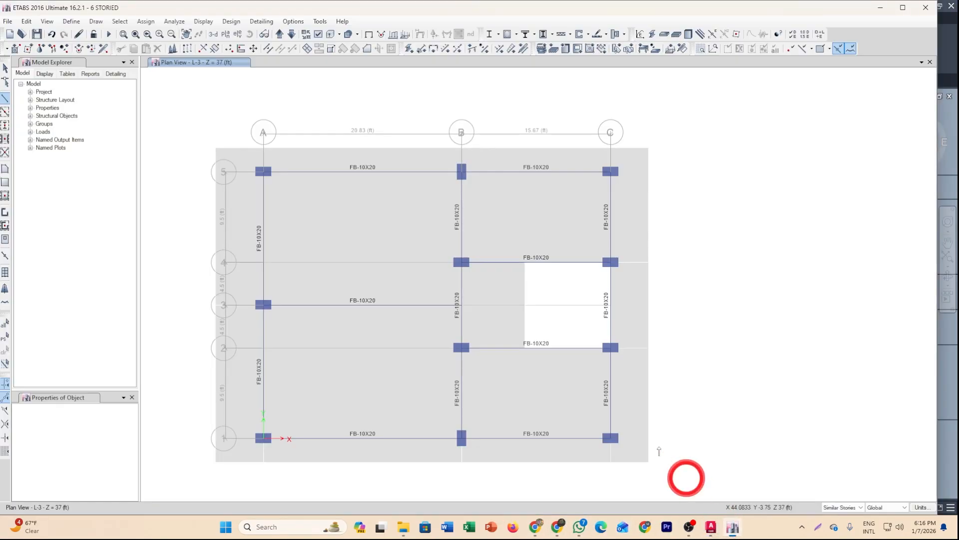
# - Draw a None-property frame line along the slab edge beyond grid 5, from grid B to the outer corner past grid C
pyautogui.click(462, 171)
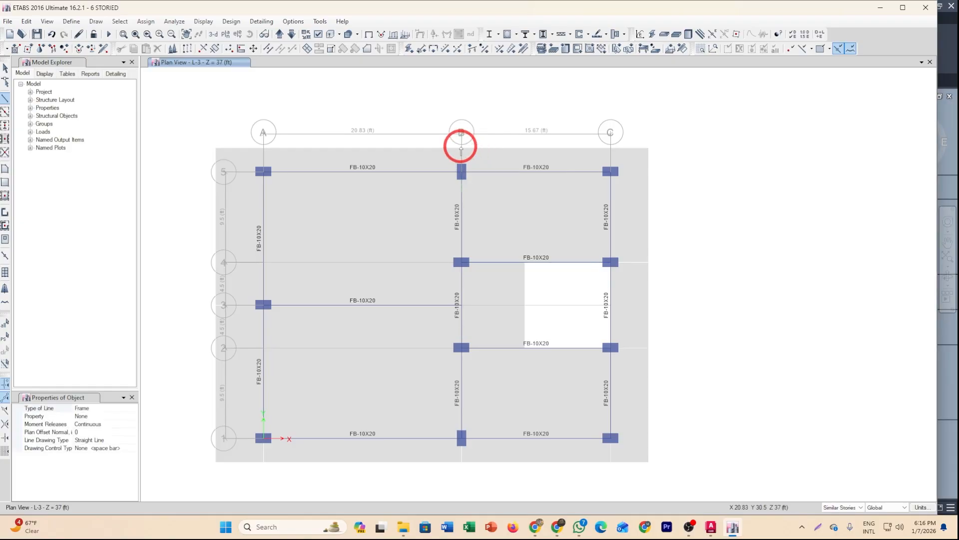
pyautogui.click(611, 171)
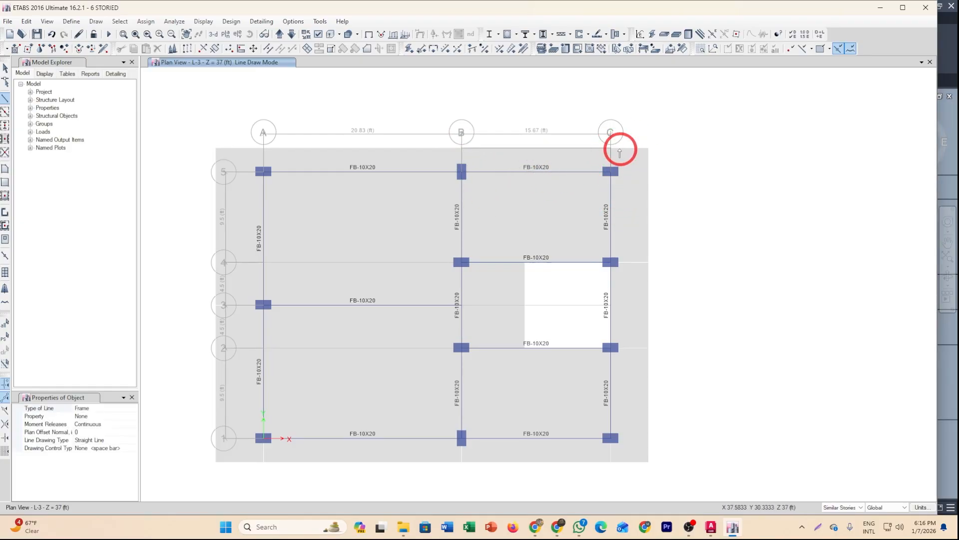
pyautogui.click(733, 527)
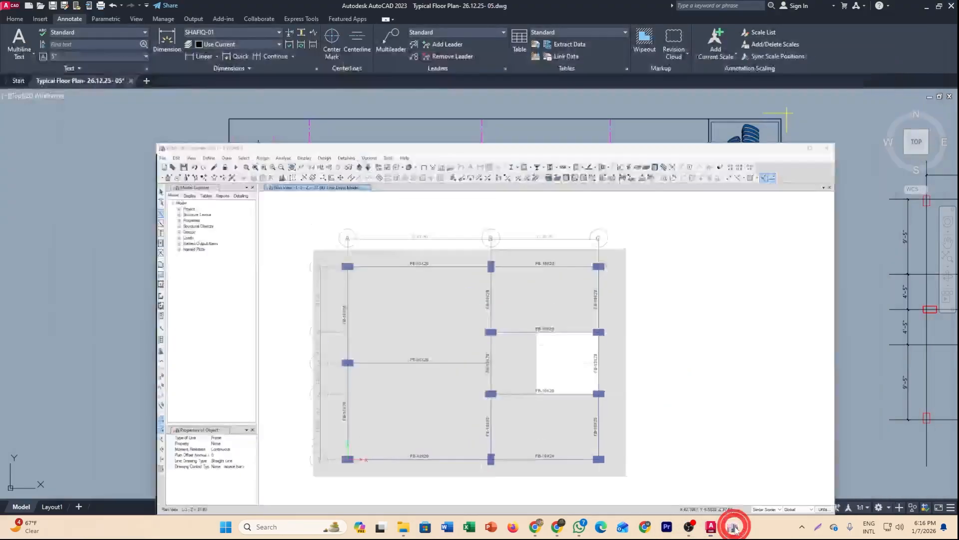
pyautogui.click(734, 527)
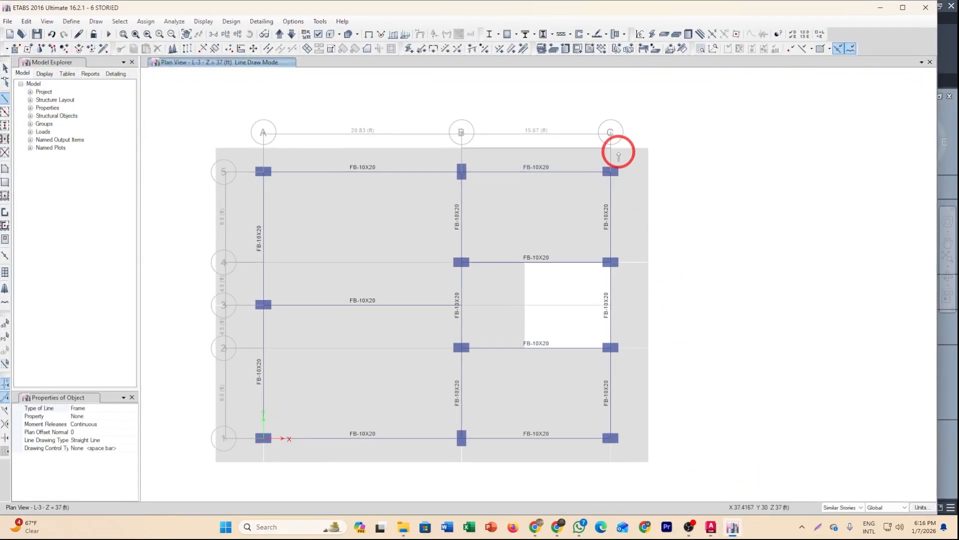
pyautogui.click(652, 149)
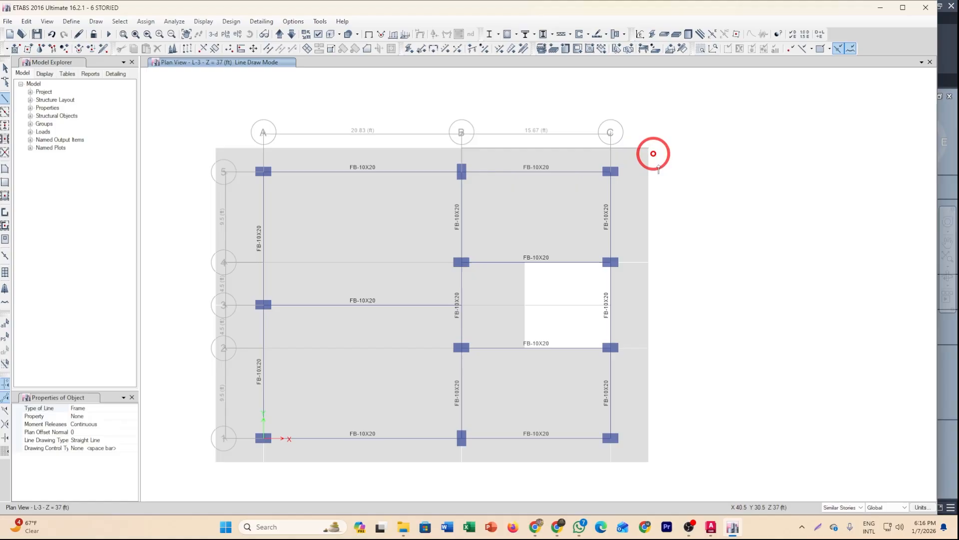
# - Draw None-property lines down the slab edge beyond grid C to grids 4 and 2, connecting the edge to columns C-4 and C-2
pyautogui.click(649, 262)
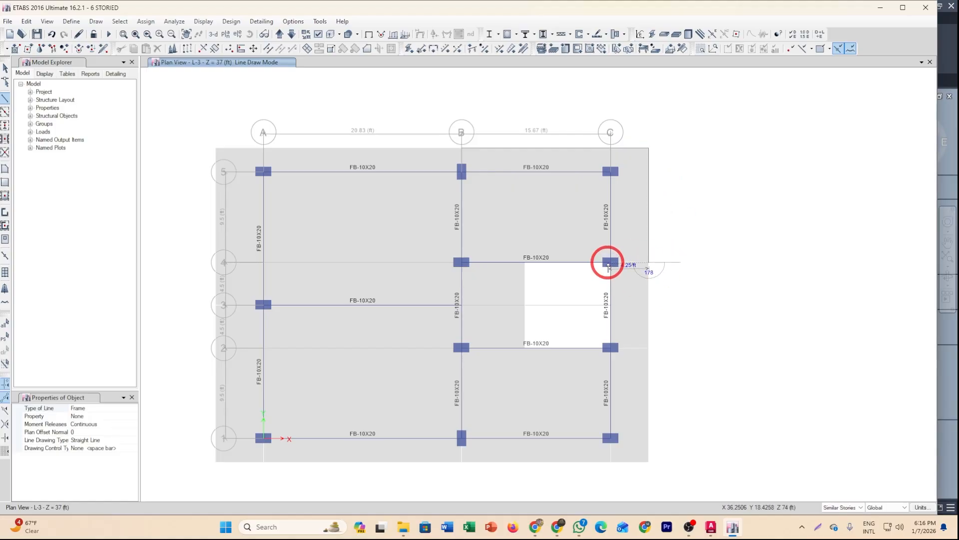
pyautogui.doubleClick(610, 263)
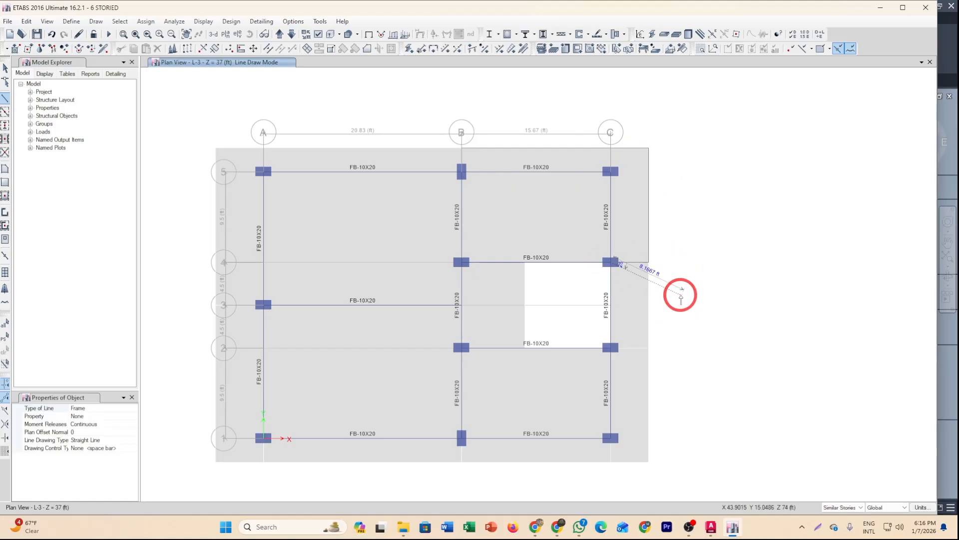
pyautogui.click(648, 262)
pyautogui.click(648, 348)
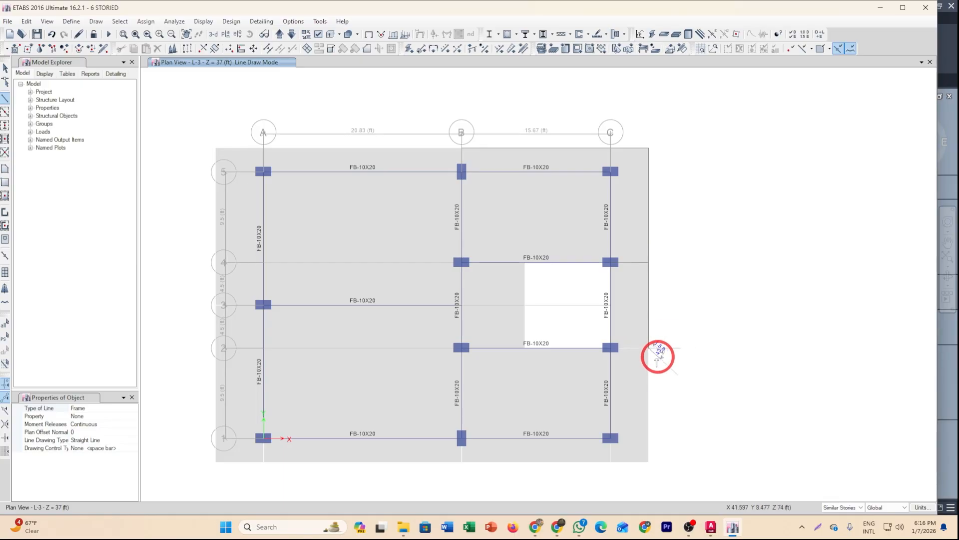
pyautogui.click(610, 348)
pyautogui.rightClick(659, 368)
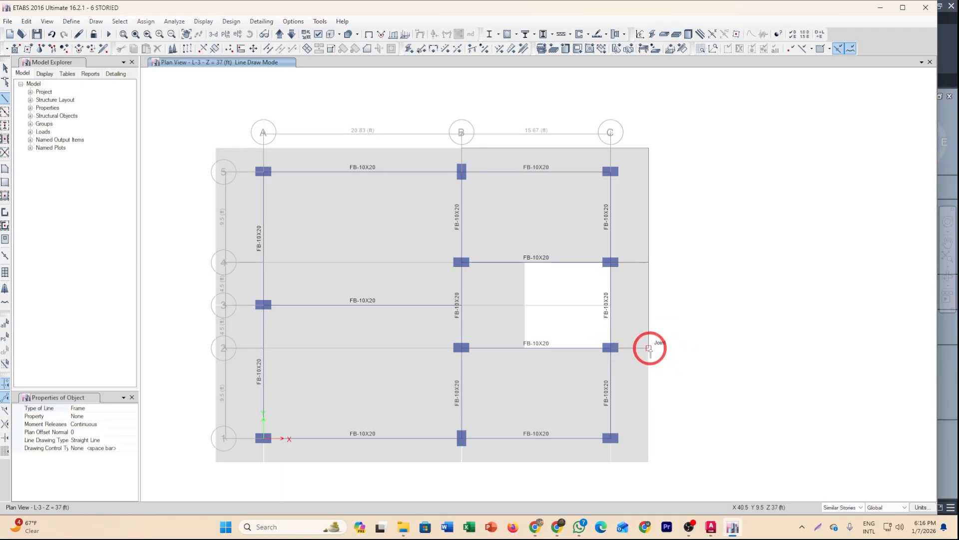
# - Draw None-property lines from the slab edge at grid 2 to the outer corner beyond grid 1, along to grid C and up to column C-1
pyautogui.click(649, 347)
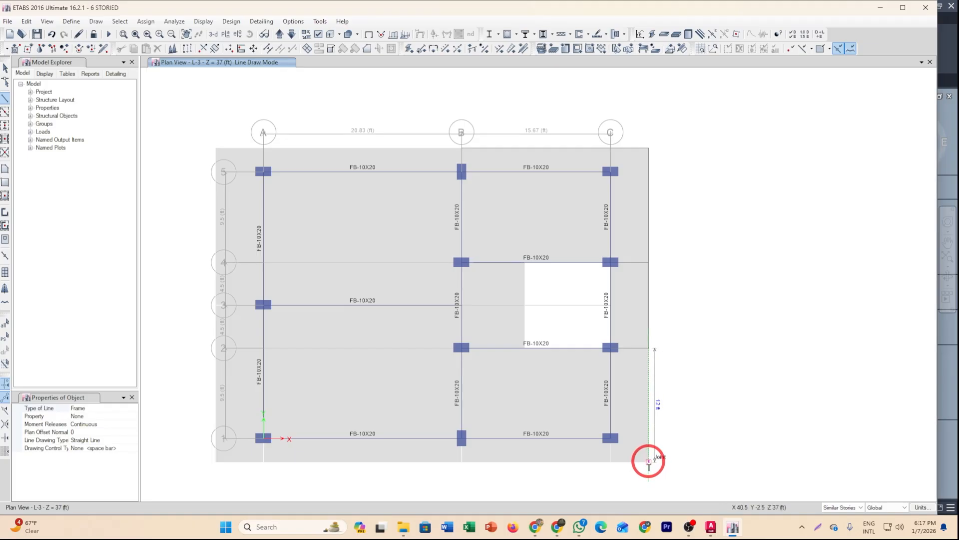
pyautogui.click(649, 461)
pyautogui.click(610, 462)
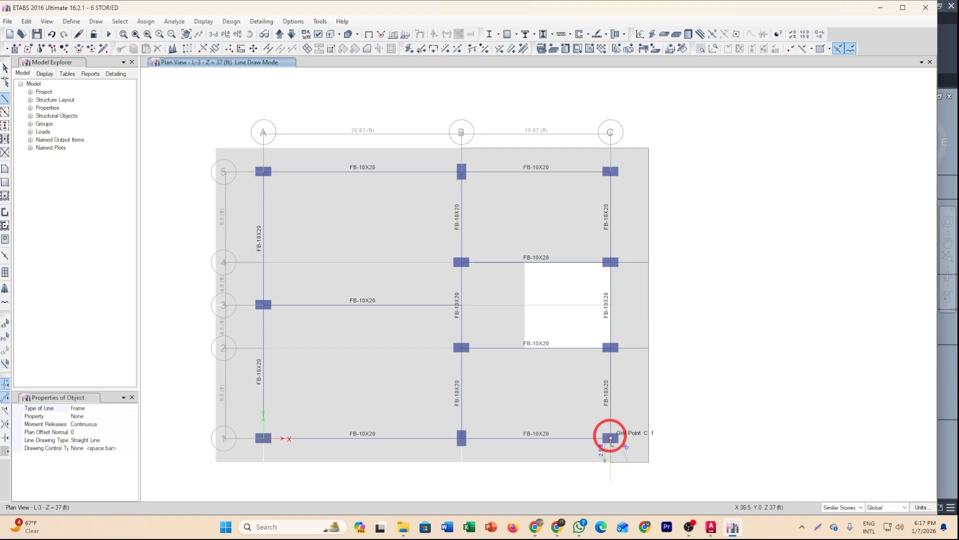
pyautogui.click(611, 439)
pyautogui.rightClick(590, 474)
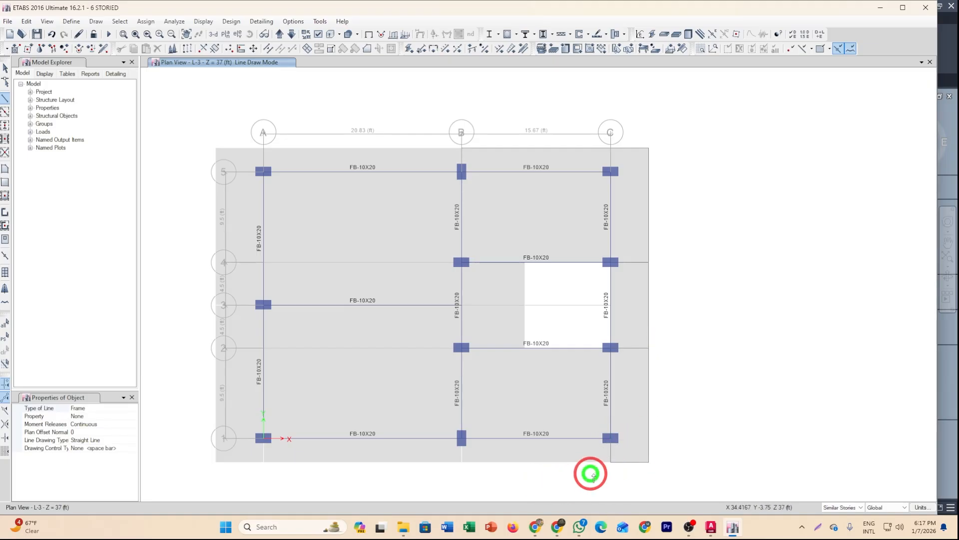
# - Draw None-property lines along the slab edge beyond grid 1 from grid C to grid B and up to column B-1
pyautogui.click(611, 461)
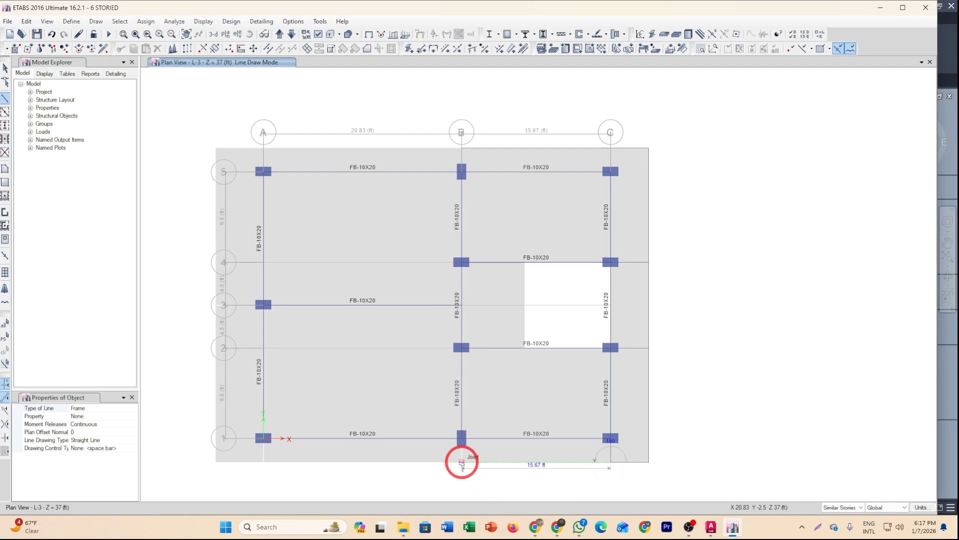
pyautogui.click(461, 461)
pyautogui.click(462, 439)
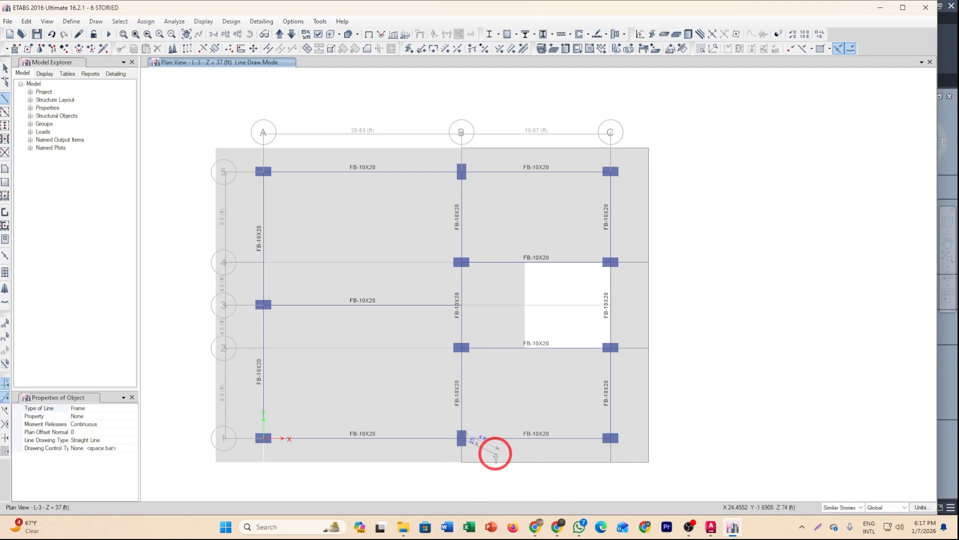
pyautogui.rightClick(516, 486)
pyautogui.moveTo(494, 480); pyautogui.dragTo(504, 463, button='middle')
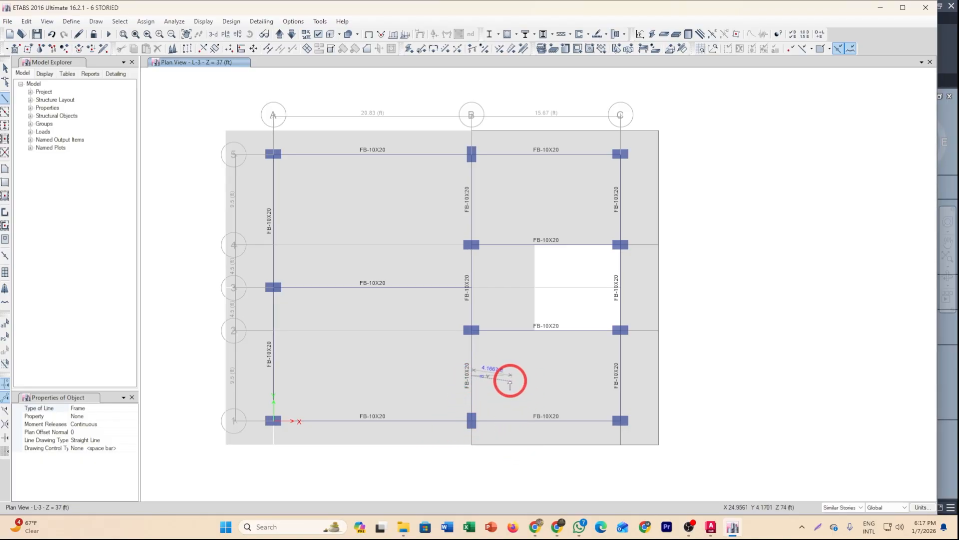
# - Check the AutoCAD plan, return to ETABS, and outline the toilet near B-1 from mid-beam, about 4.8 ft parallel to X, then parallel to Y to the slab edge
pyautogui.click(711, 526)
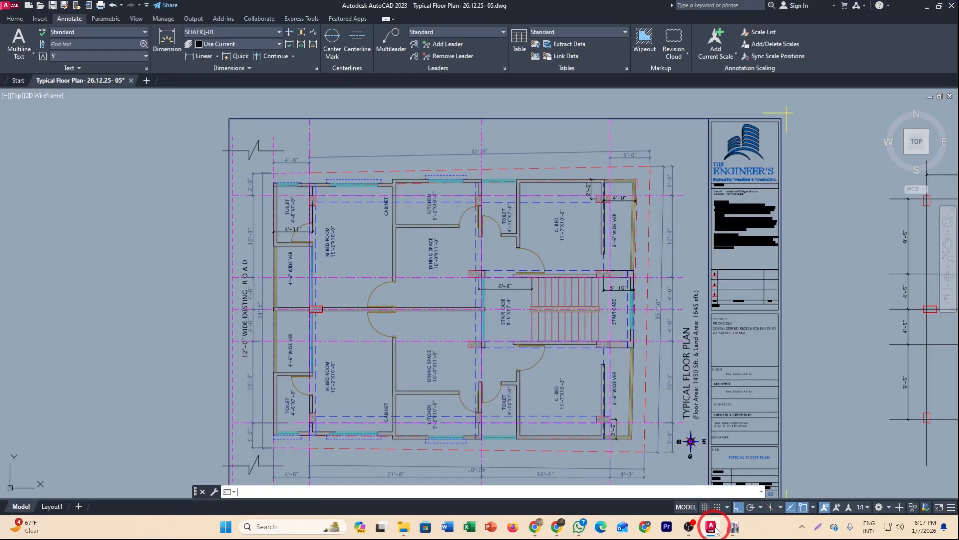
pyautogui.click(712, 527)
pyautogui.click(515, 390)
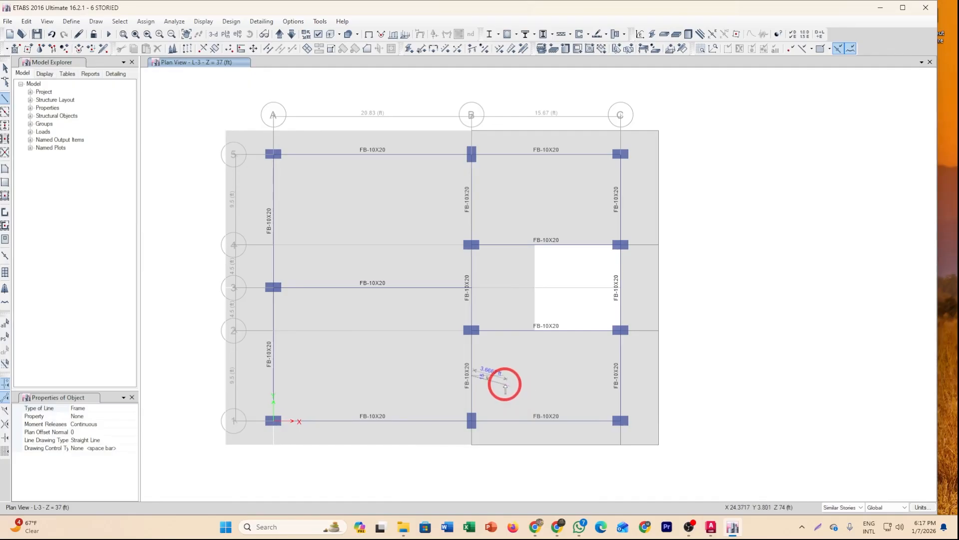
pyautogui.press('x')
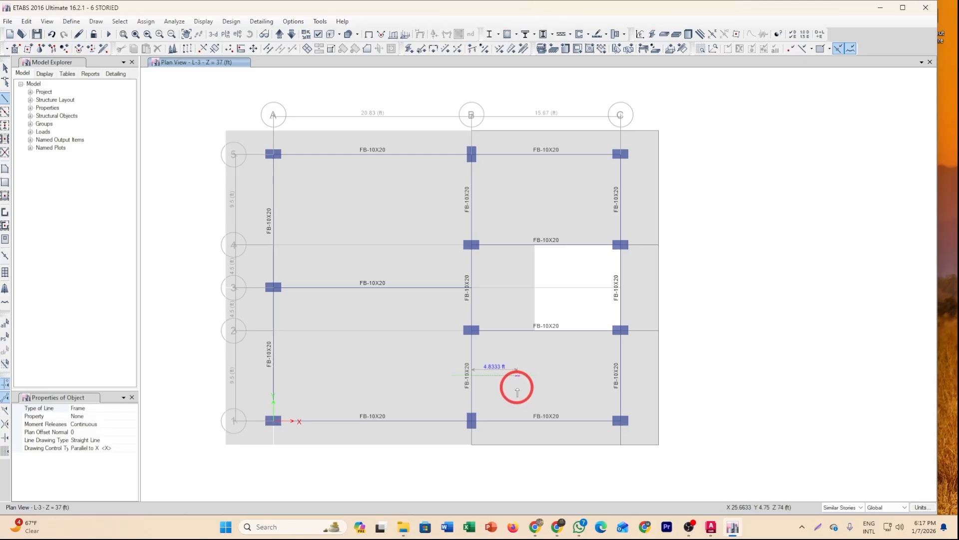
pyautogui.click(518, 392)
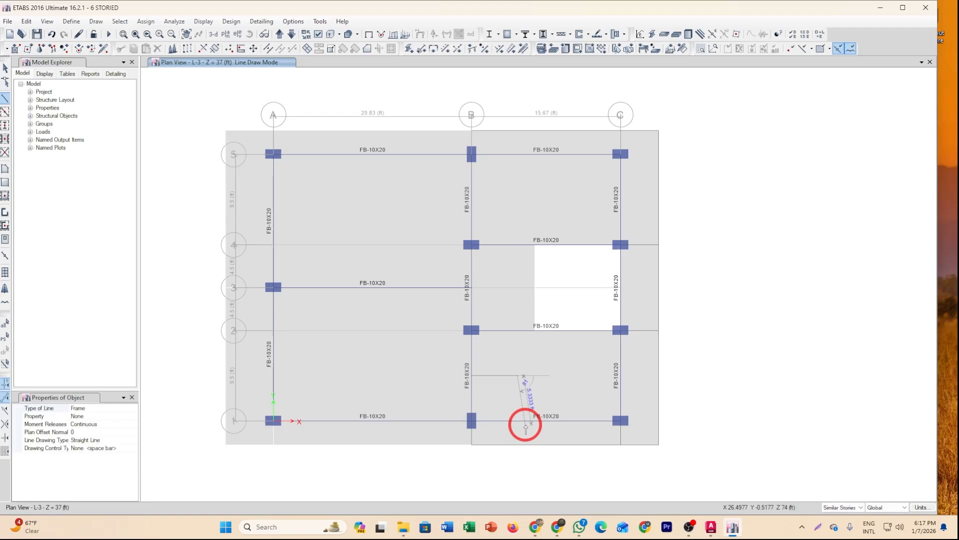
pyautogui.press('y')
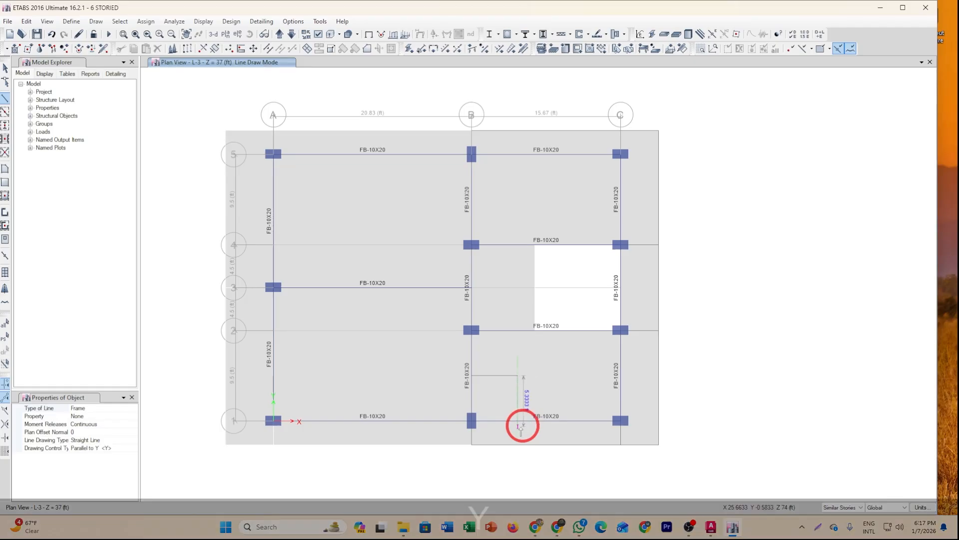
pyautogui.click(471, 421)
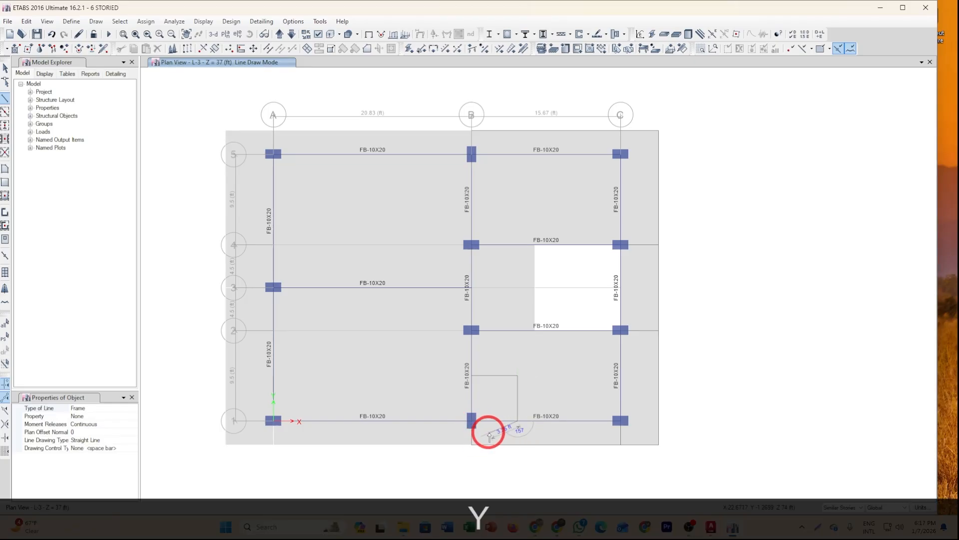
pyautogui.rightClick(480, 456)
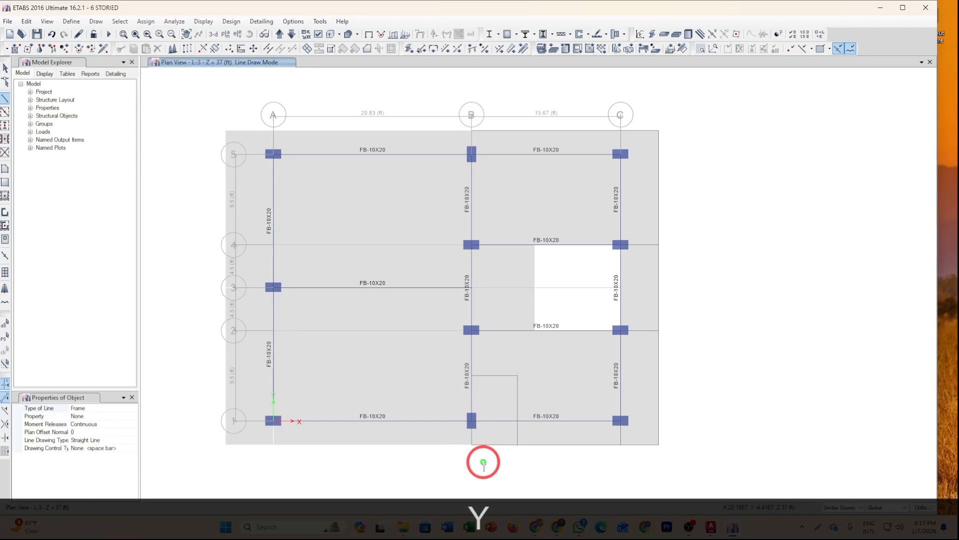
# - Outline the matching toilet near B-5 with None-property lines from mid-beam parallel to X, aligned with the first toilet, then parallel to Y to the slab edge
pyautogui.click(471, 200)
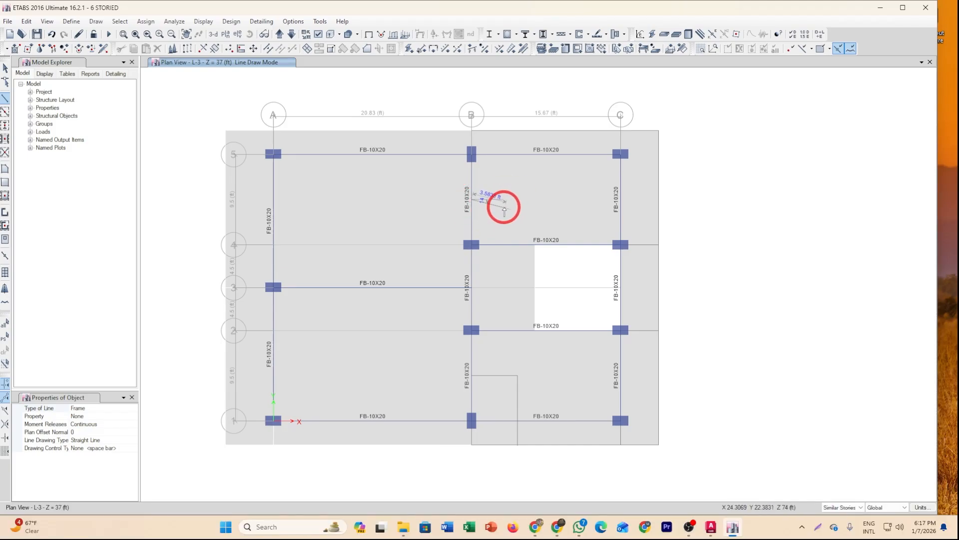
pyautogui.press('x')
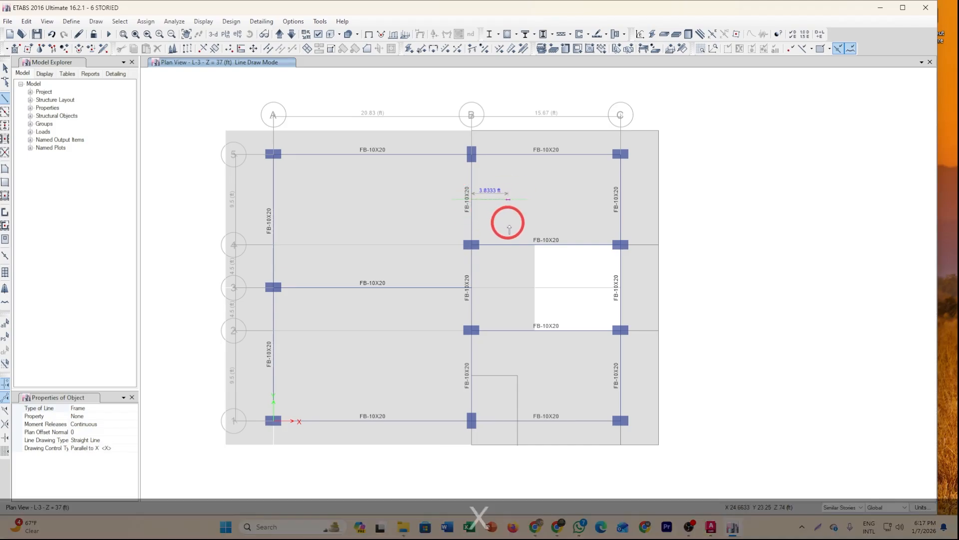
pyautogui.click(518, 376)
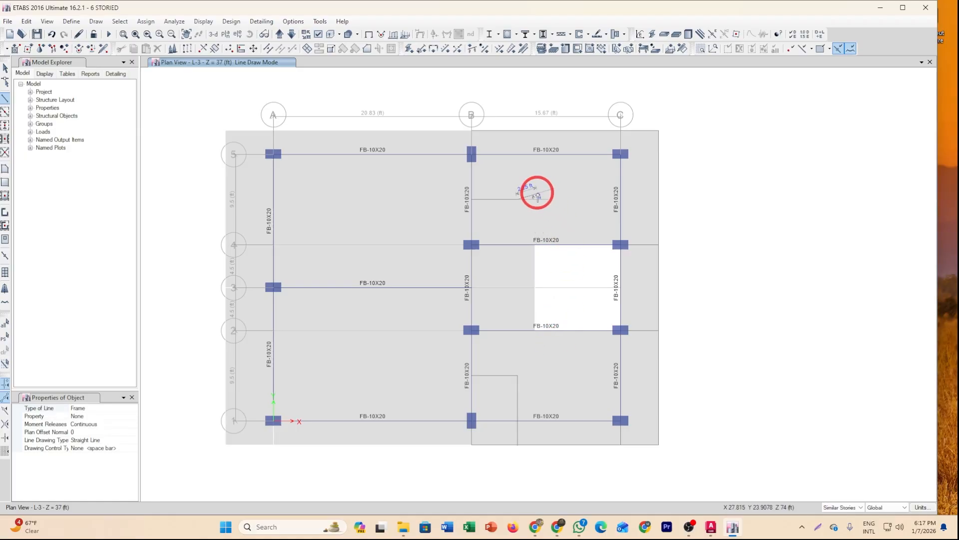
pyautogui.press('y')
pyautogui.click(481, 167)
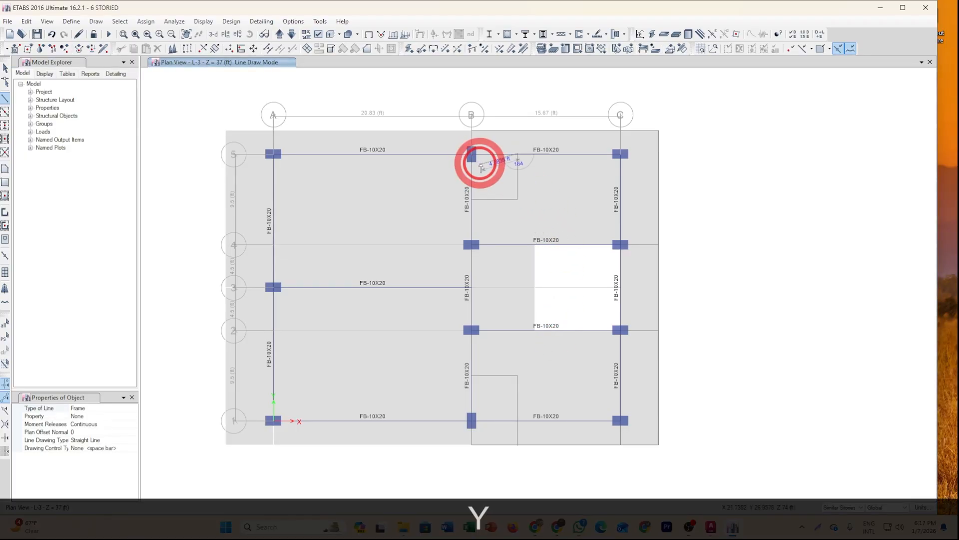
pyautogui.press('y')
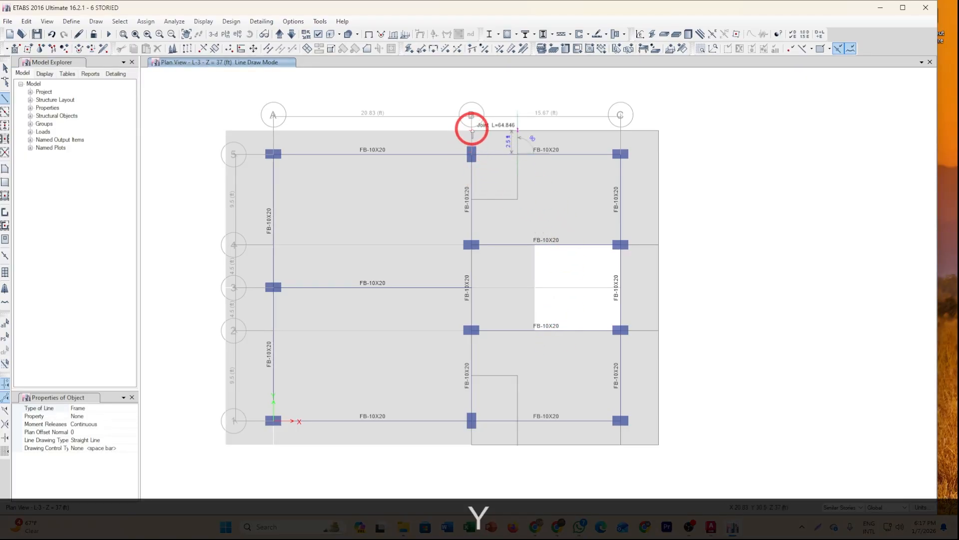
pyautogui.click(472, 130)
pyautogui.rightClick(498, 158)
pyautogui.moveTo(486, 299); pyautogui.dragTo(512, 301, button='middle')
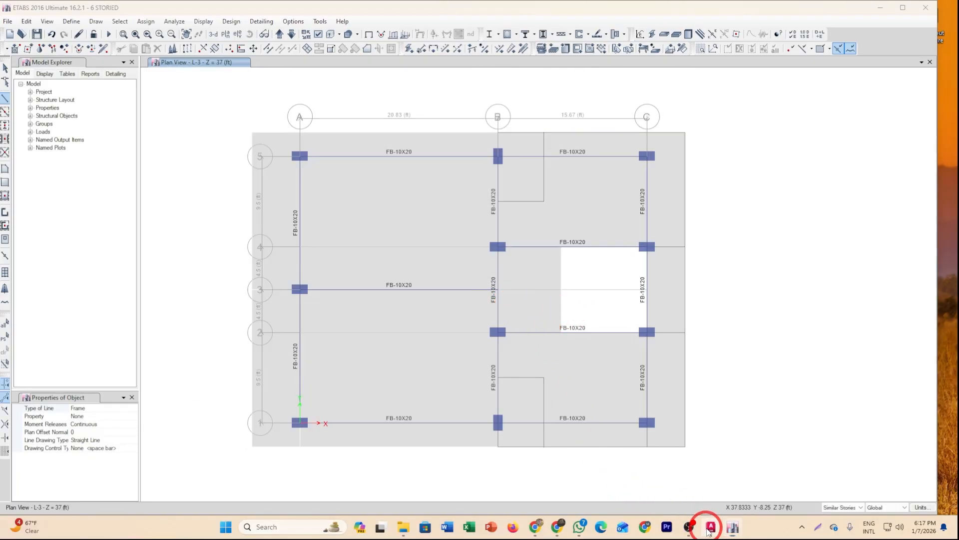
# - Switch to AutoCAD, examine the walls between grids A and B on the typical floor plan, and return to ETABS
pyautogui.click(714, 526)
pyautogui.moveTo(493, 333); pyautogui.dragTo(571, 328, button='middle')
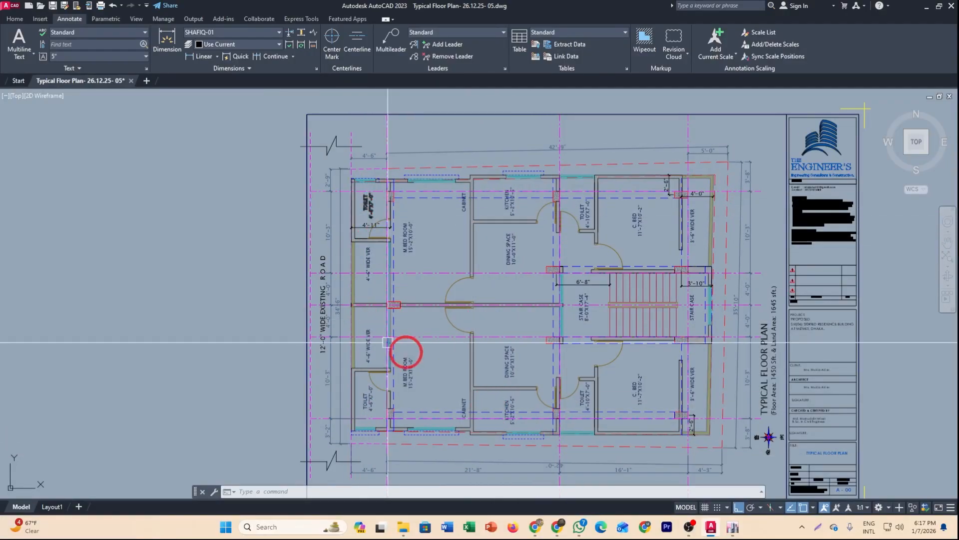
pyautogui.click(732, 526)
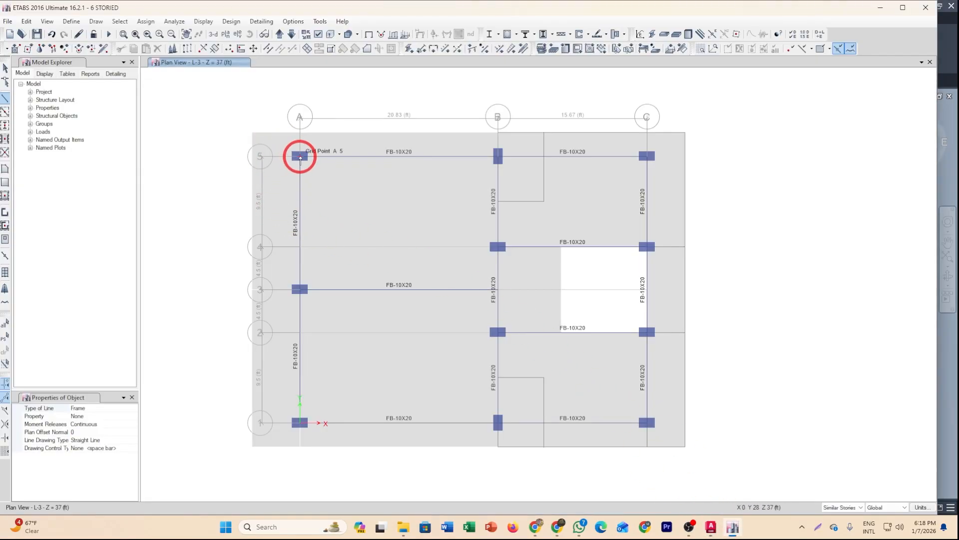
# - Draw None-property lines from the slab edge at grid B to mid-bay A-B, down across grids 5, 3 and 1, and along the opposite edge
pyautogui.click(498, 133)
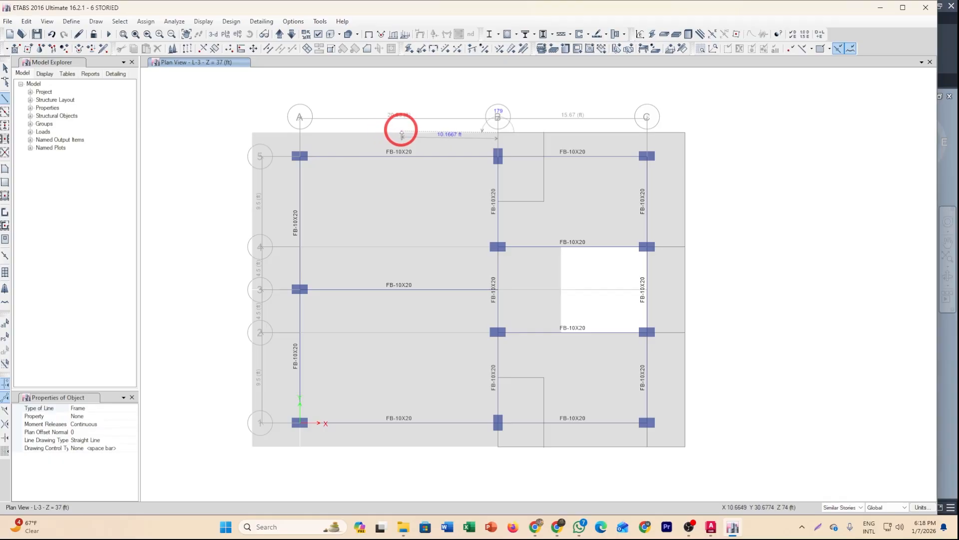
pyautogui.click(402, 134)
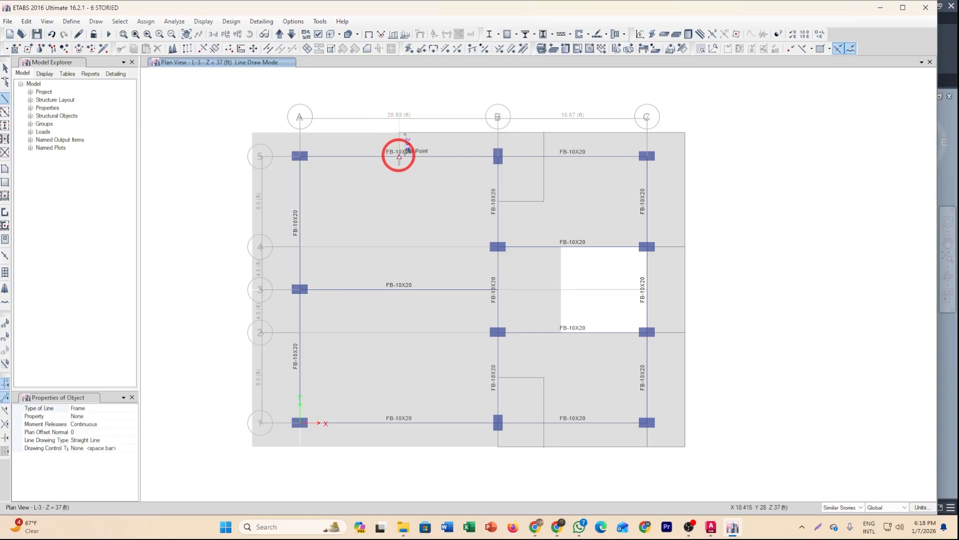
pyautogui.click(399, 156)
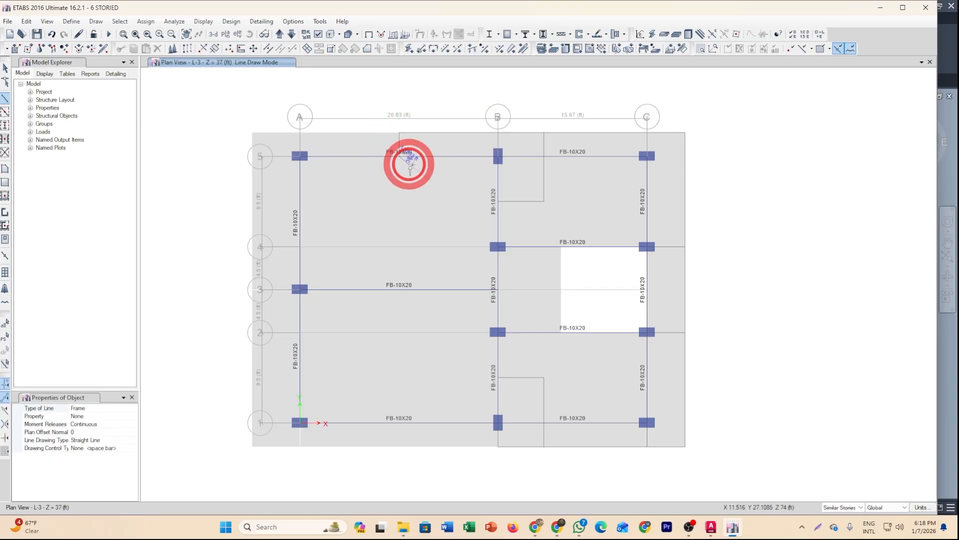
pyautogui.click(400, 289)
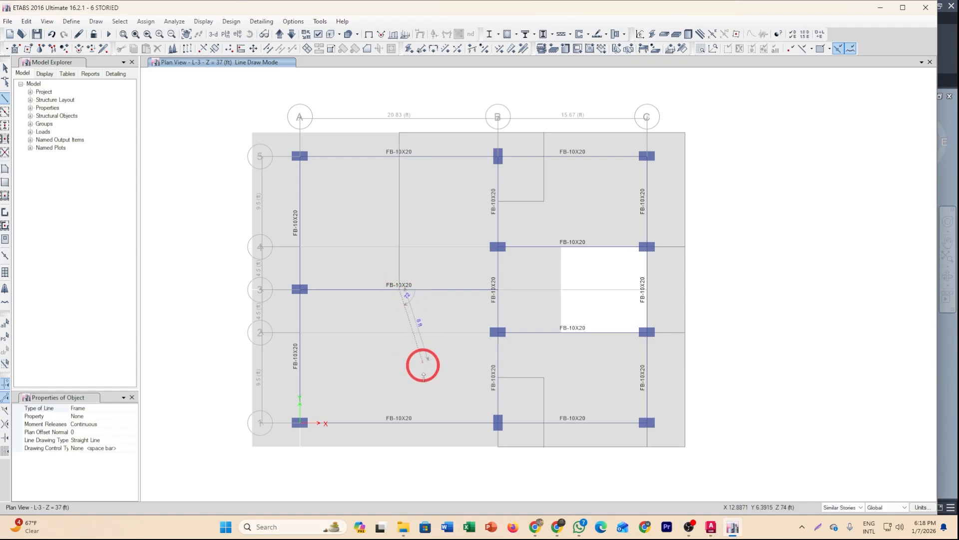
pyautogui.click(399, 422)
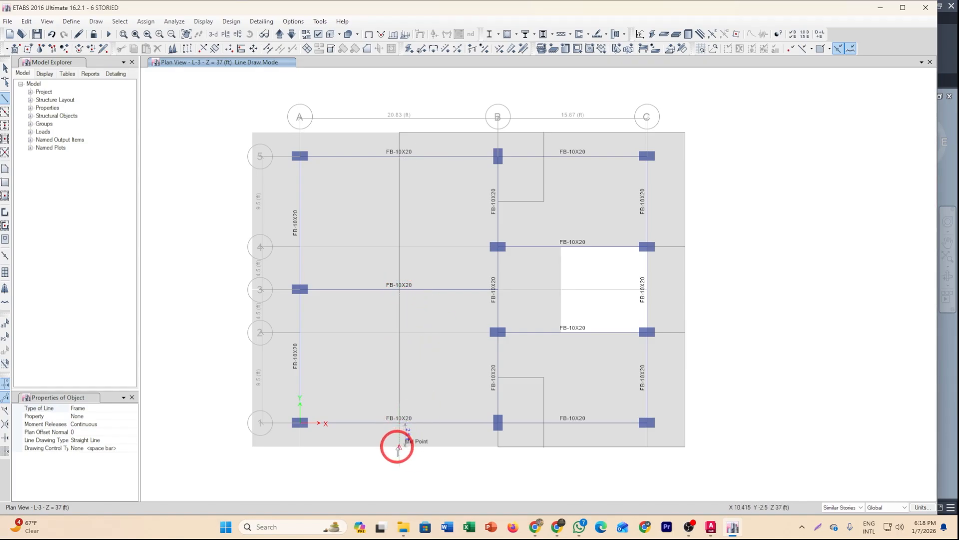
pyautogui.click(498, 445)
pyautogui.rightClick(459, 476)
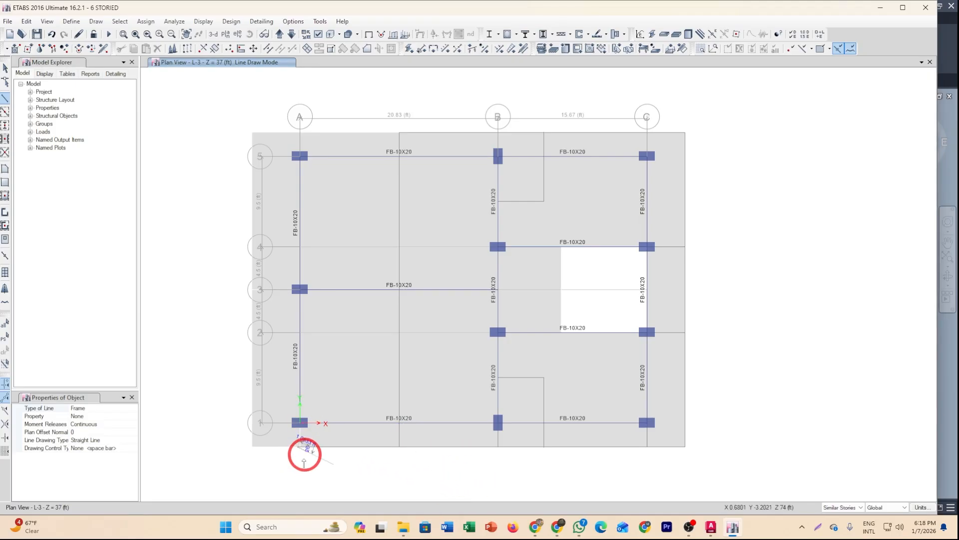
# - Undo the last slab-edge line, which runs from mid-bay A-B slightly past grid A near A-1
pyautogui.hotkey('ctrl', 'z')
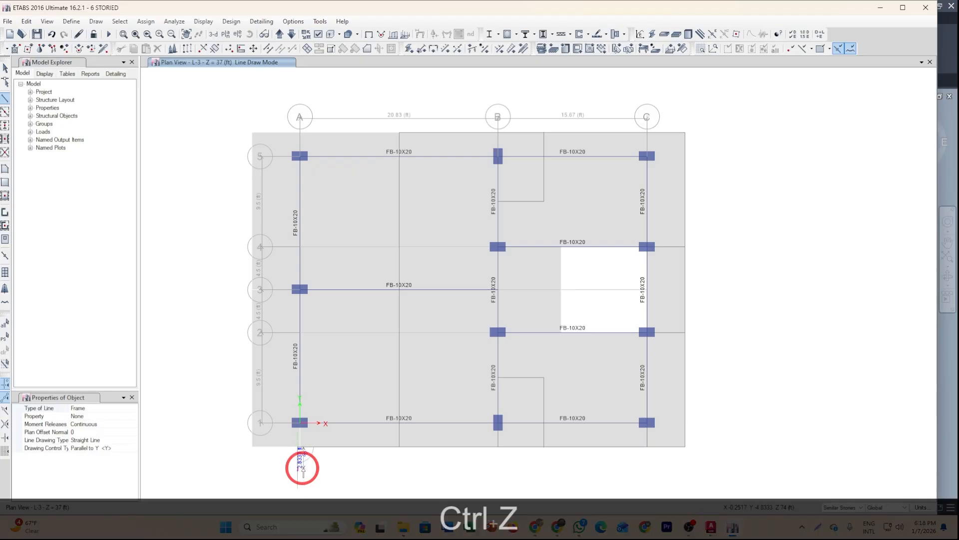
pyautogui.press('space')
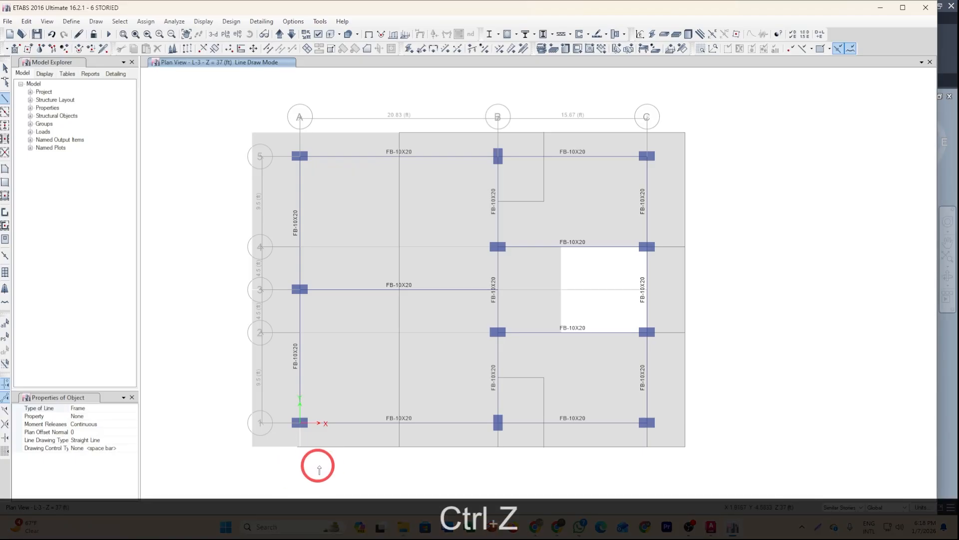
pyautogui.moveTo(311, 465)
pyautogui.mouseDown(button='middle')
pyautogui.moveTo(308, 438)
pyautogui.moveTo(314, 461)
pyautogui.mouseUp(button='middle')
pyautogui.scroll(3, 307, 438)
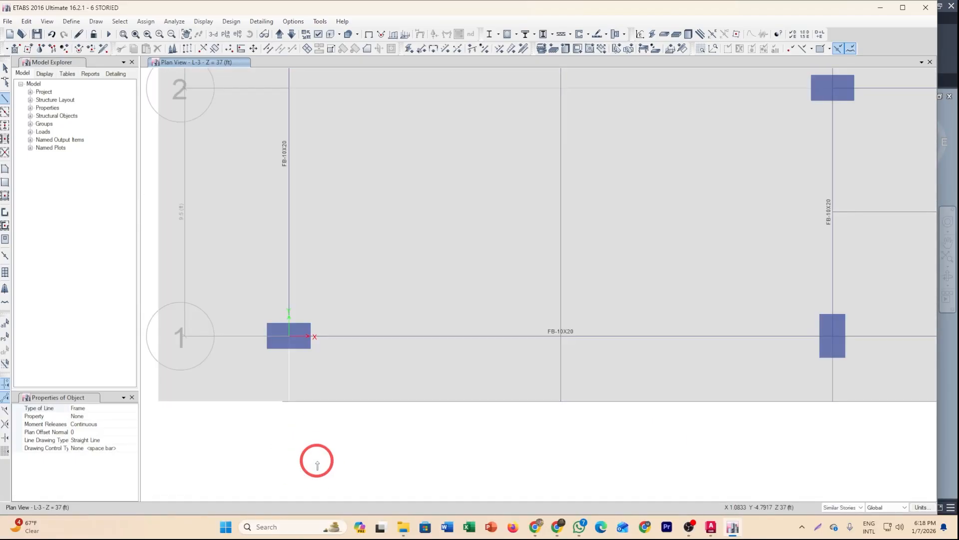
pyautogui.hotkey('ctrl', 'z')
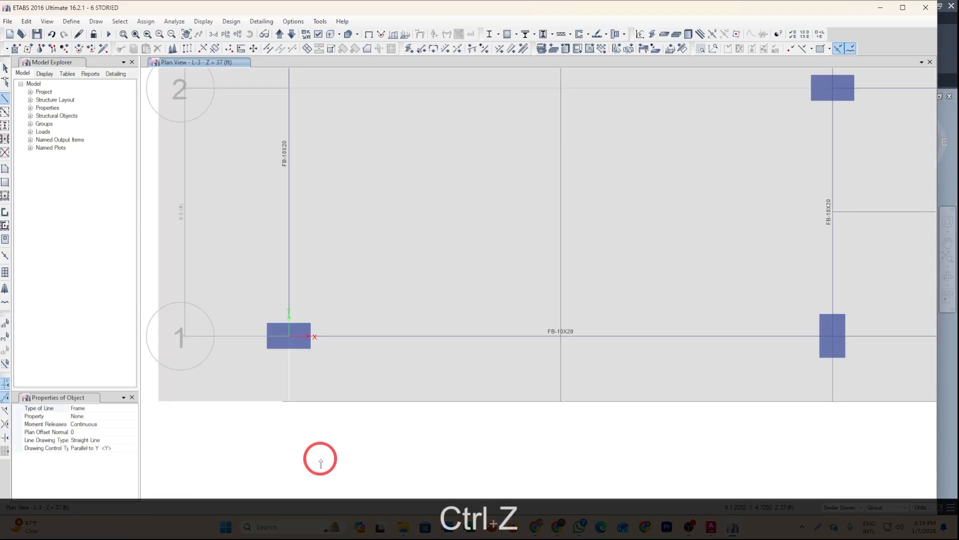
pyautogui.click(53, 36)
# - Draw None-property lines from the slab edge at grid A to column A-1, and along that edge from grid A to mid-bay A-B
pyautogui.click(289, 401)
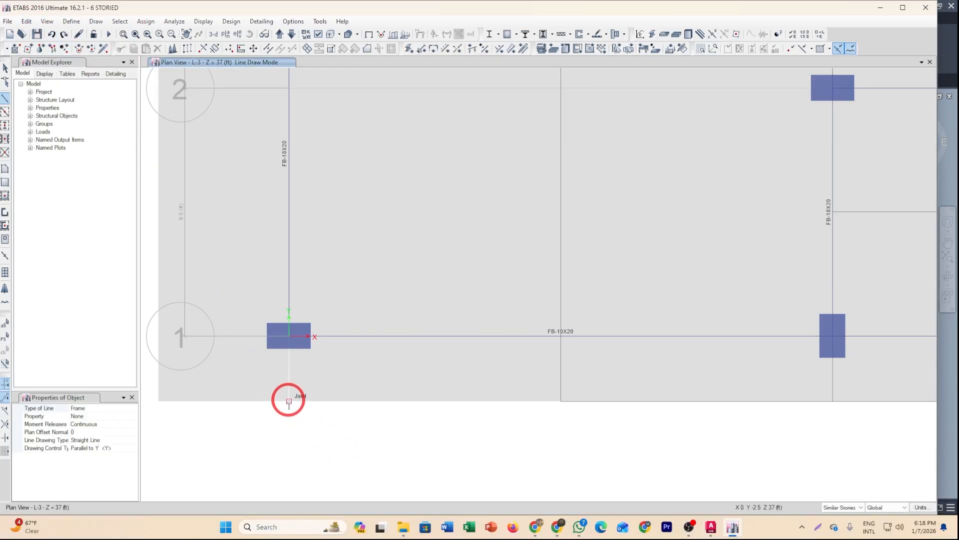
pyautogui.click(289, 336)
pyautogui.rightClick(322, 398)
pyautogui.click(289, 401)
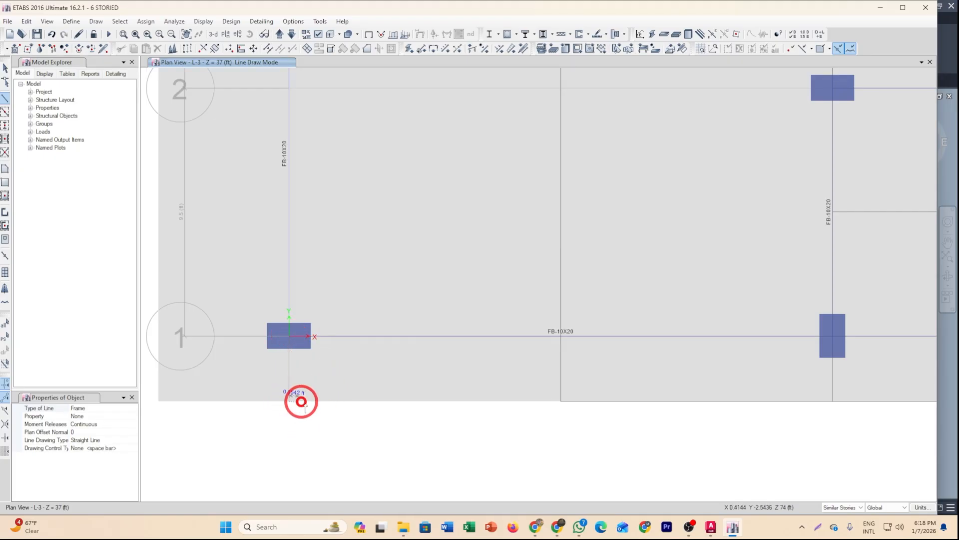
pyautogui.click(561, 400)
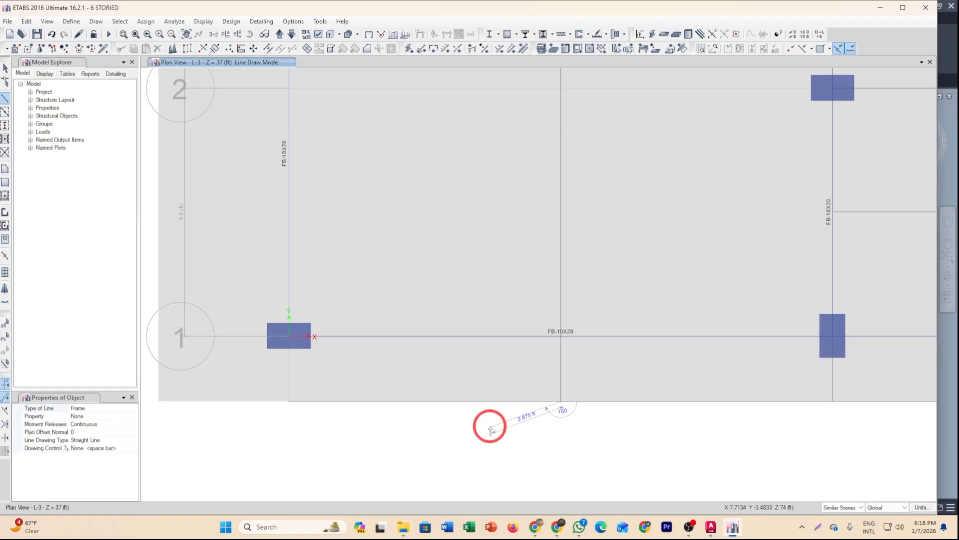
# - Draw None-property lines from column A-5 along grid A to the slab edge, and along that edge to mid-bay A-B
pyautogui.scroll(-3, 280, 414)
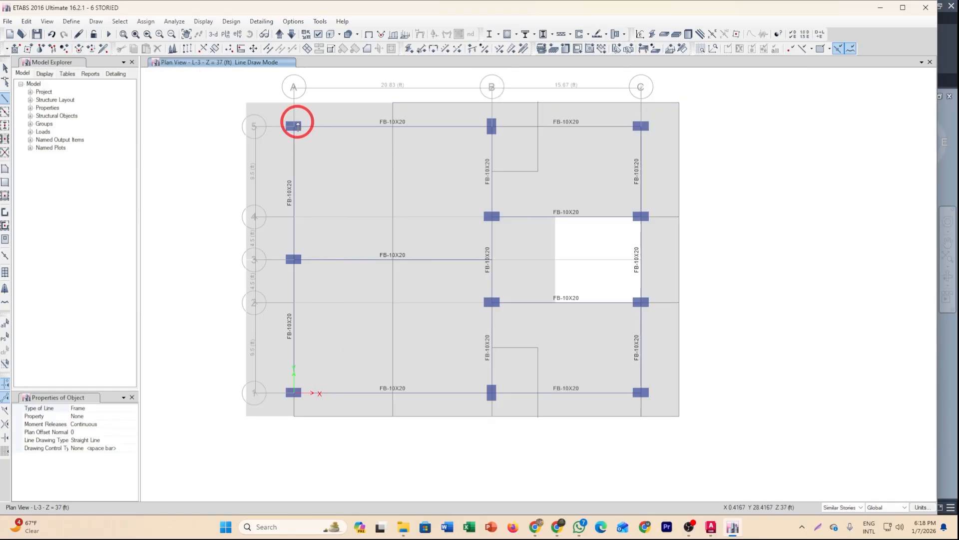
pyautogui.click(294, 127)
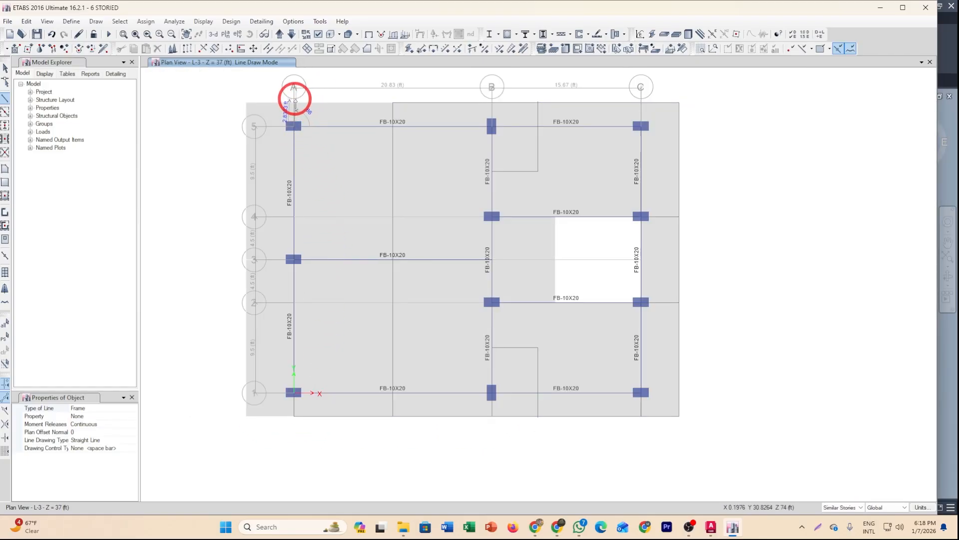
pyautogui.click(294, 103)
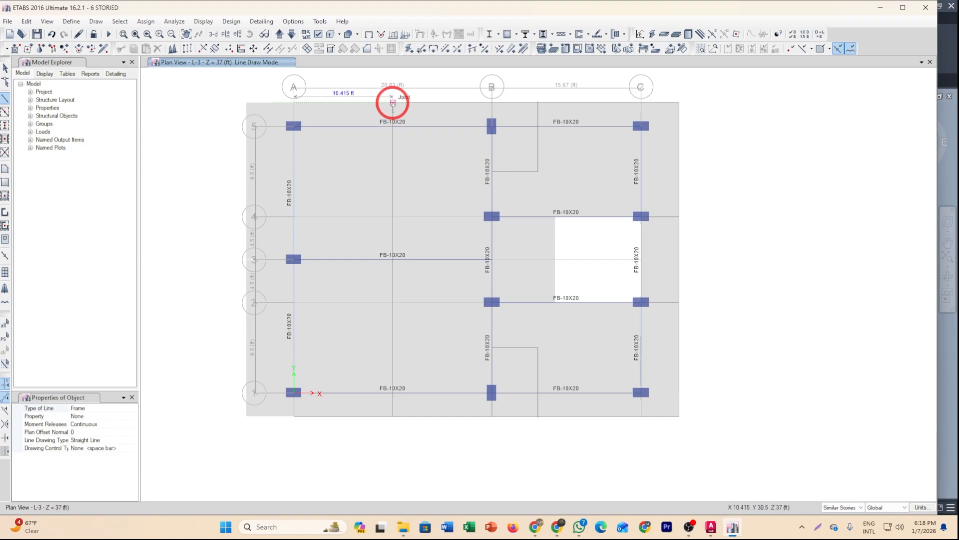
pyautogui.click(393, 102)
pyautogui.rightClick(361, 120)
# - Draw the slab-edge lines from grid A to the outer slab corners beyond A-5 and A-1, each 5 ft long
pyautogui.click(295, 103)
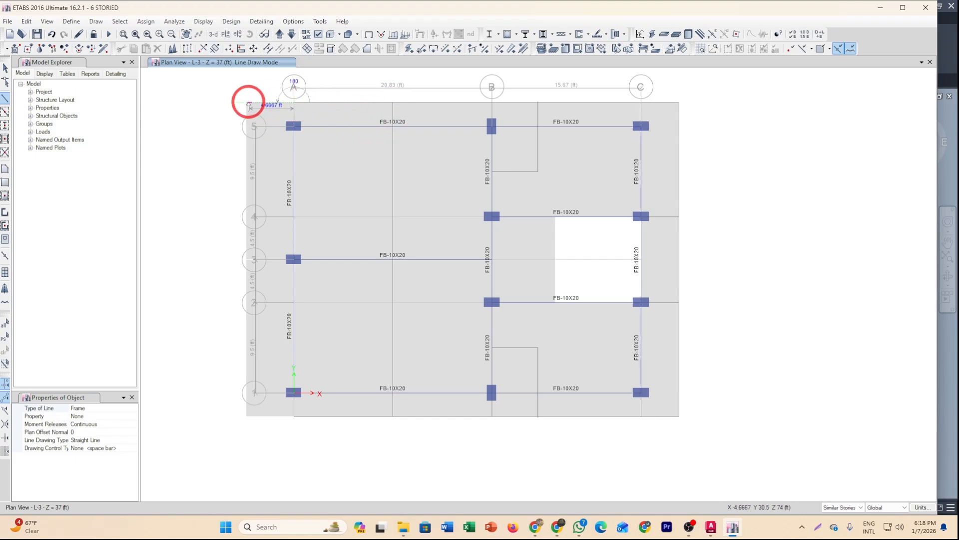
pyautogui.click(246, 103)
pyautogui.rightClick(270, 218)
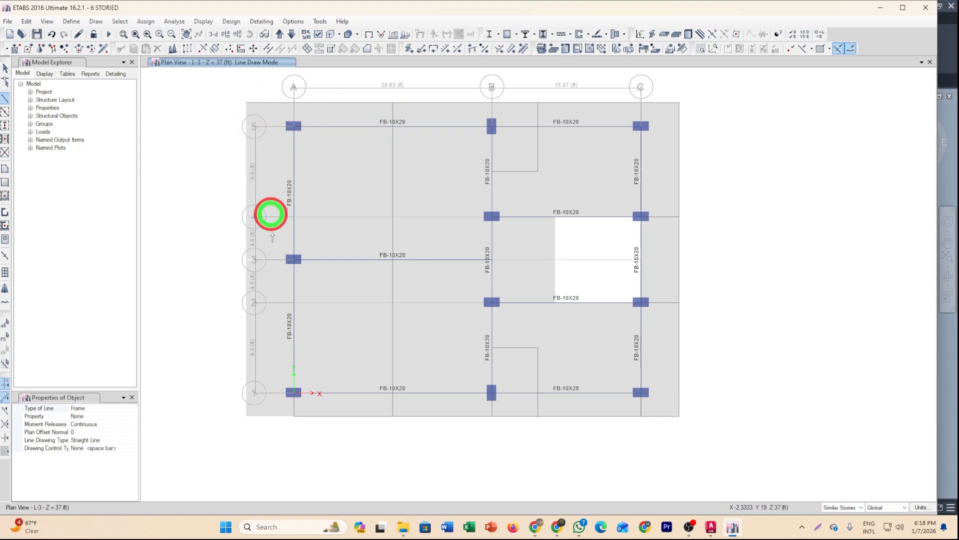
pyautogui.click(301, 424)
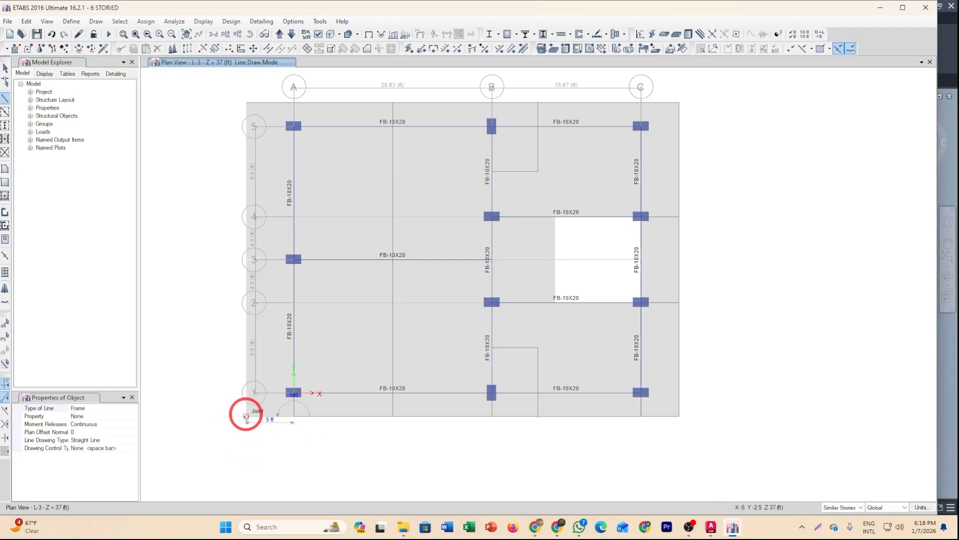
pyautogui.click(246, 415)
pyautogui.rightClick(263, 435)
# - Switch to AutoCAD, examine the toilets and verandas beyond grid A on the typical floor plan, and return to ETABS
pyautogui.click(710, 528)
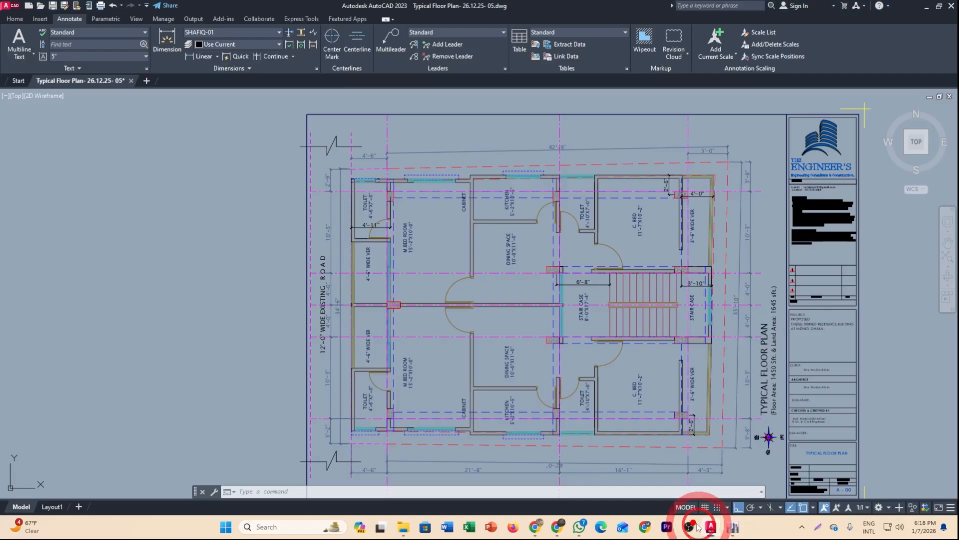
pyautogui.scroll(5, 364, 371)
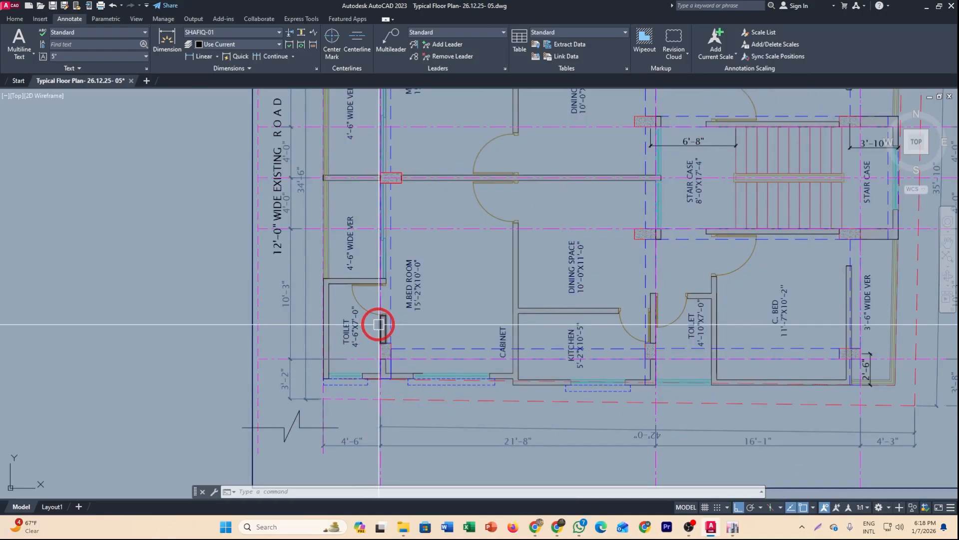
pyautogui.moveTo(378, 335); pyautogui.dragTo(376, 422, button='middle')
pyautogui.moveTo(414, 271); pyautogui.dragTo(379, 286, button='middle')
pyautogui.moveTo(519, 445); pyautogui.dragTo(508, 400, button='middle')
pyautogui.click(731, 530)
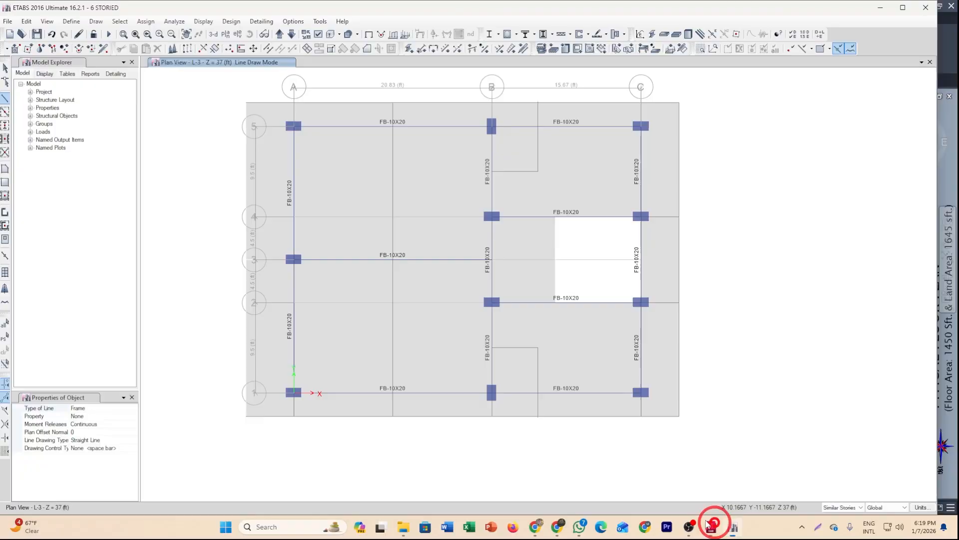
# - Draw a 7 ft None-property line parallel to Y from the slab corner near A-1, and try to continue it to the grid A beam
pyautogui.click(246, 416)
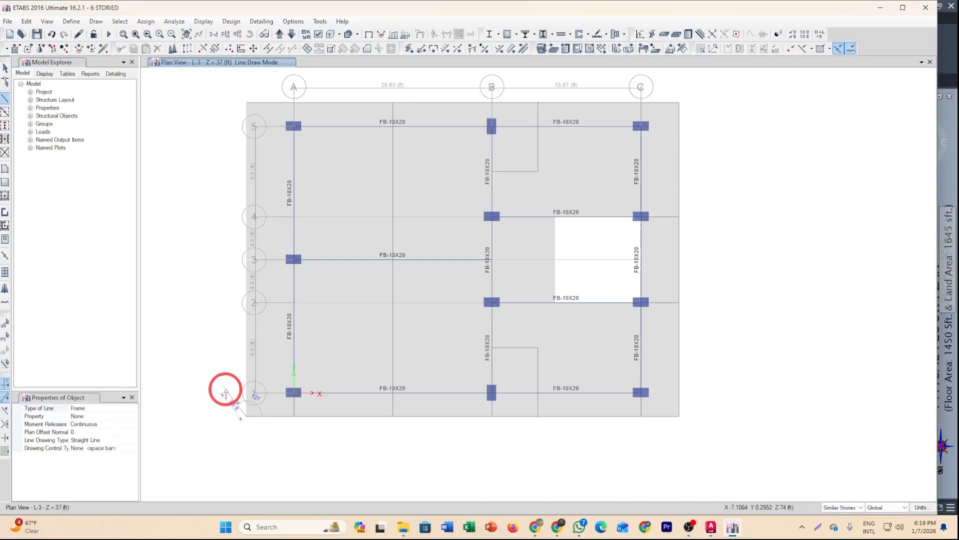
pyautogui.press('y')
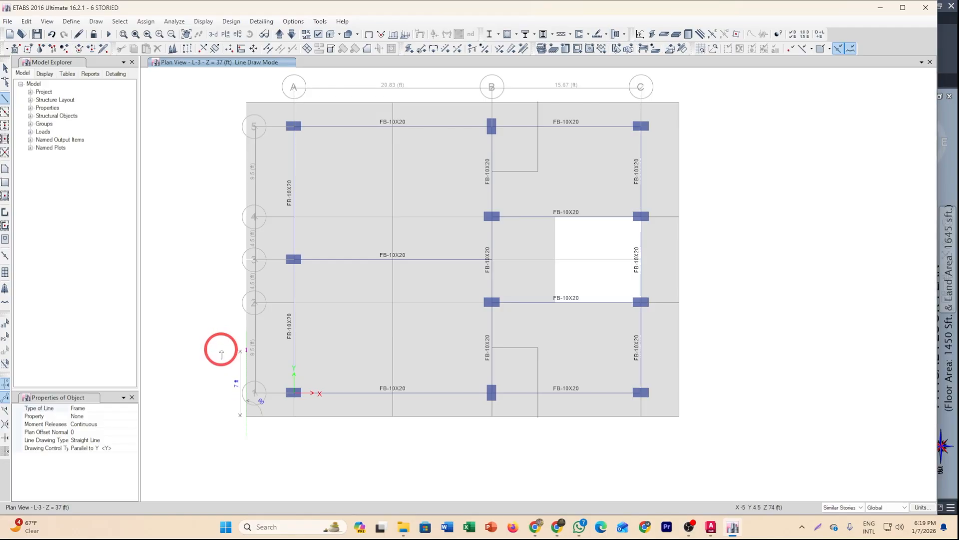
pyautogui.press('space')
pyautogui.press('x')
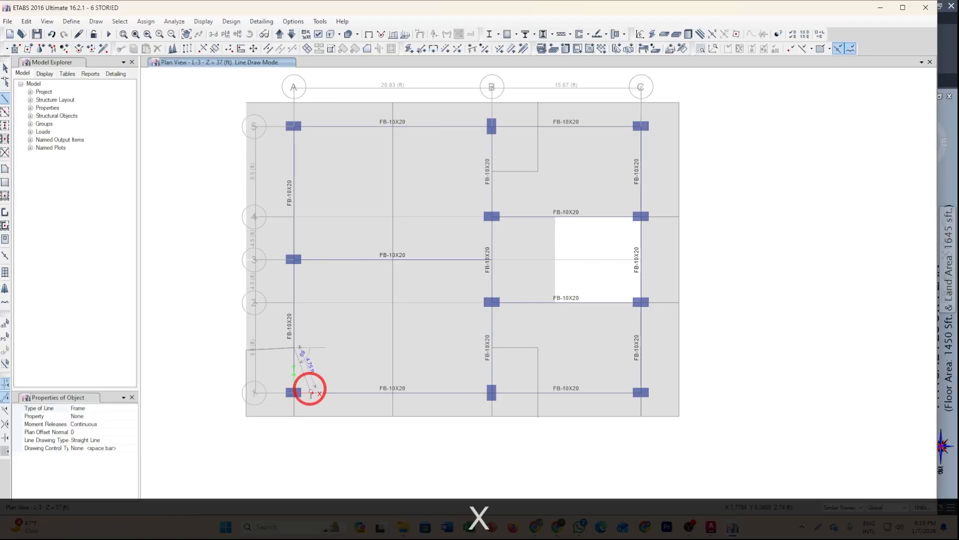
pyautogui.press('space')
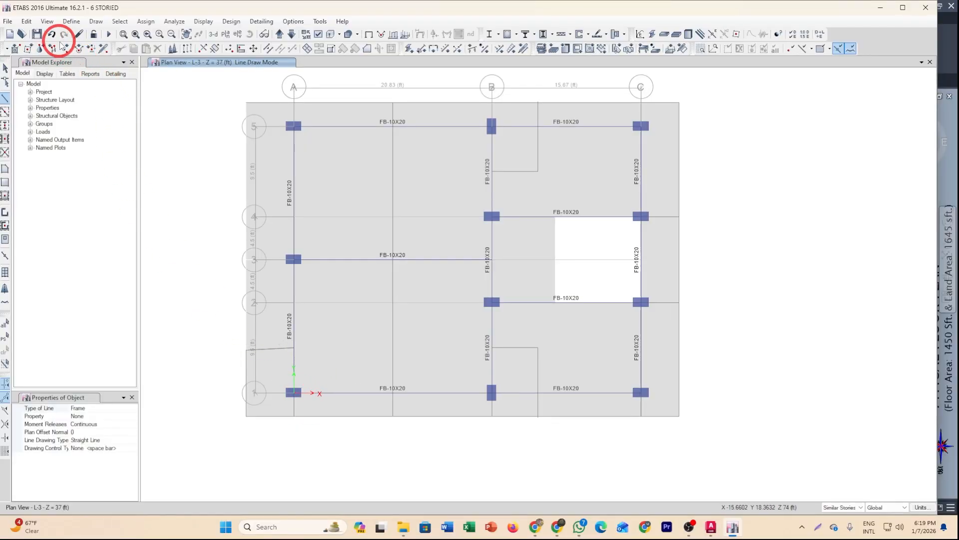
# - Undo the skewed toilet wall and redraw it parallel to X from the slab edge to the grid A beam, about 5 ft long
pyautogui.click(251, 349)
pyautogui.press('x')
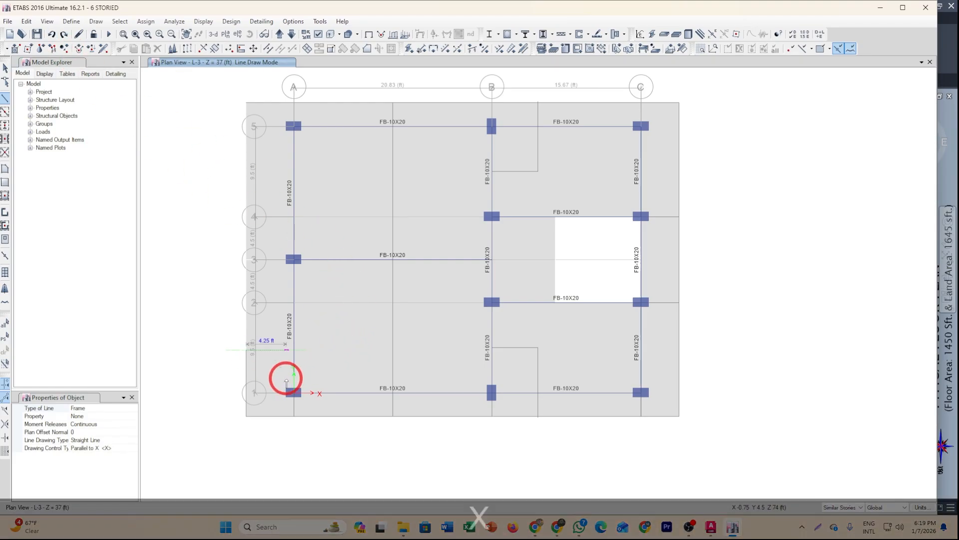
pyautogui.scroll(3, 285, 381)
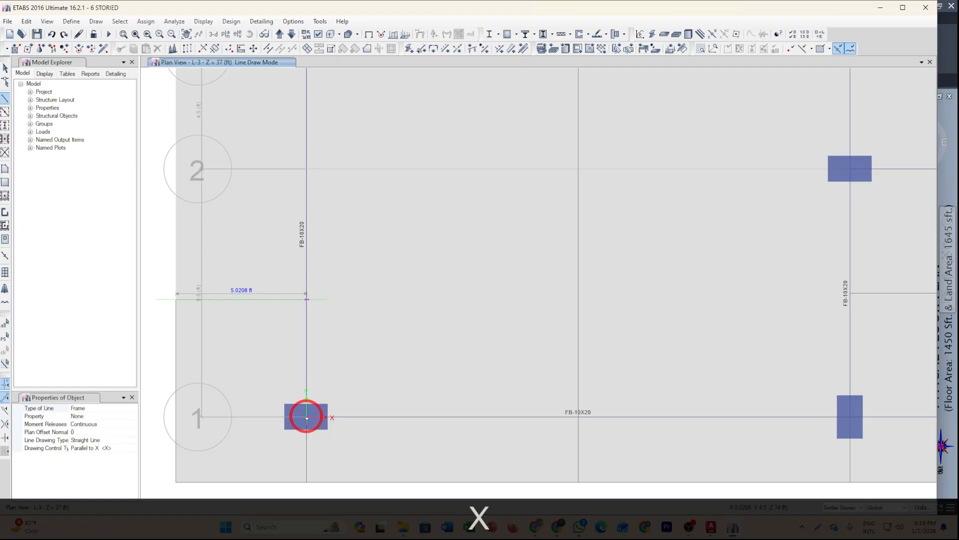
pyautogui.click(307, 417)
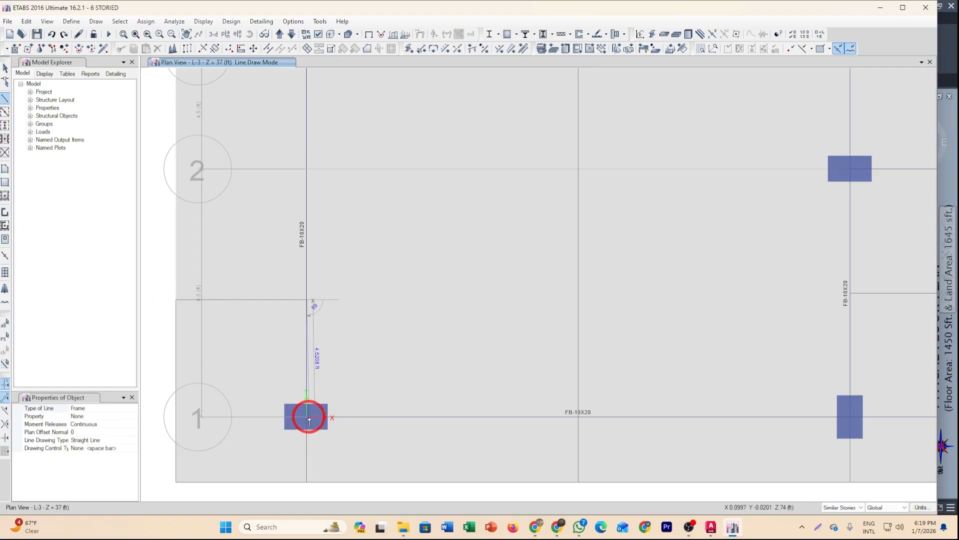
# - Draw None-property lines along the slab edge from the toilet near A-1 to grid 3, and along grid 3 to column A-3
pyautogui.moveTo(353, 259); pyautogui.dragTo(408, 369, button='middle')
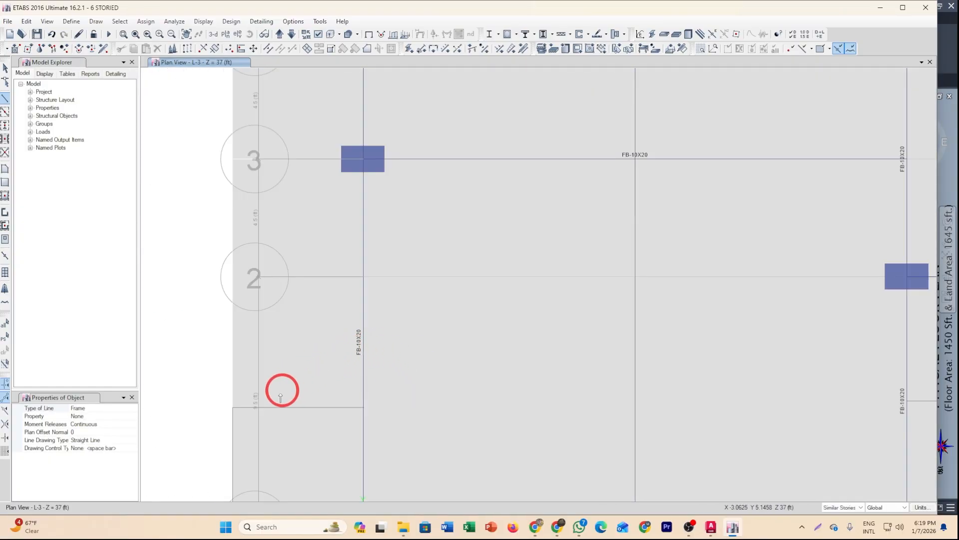
pyautogui.click(233, 406)
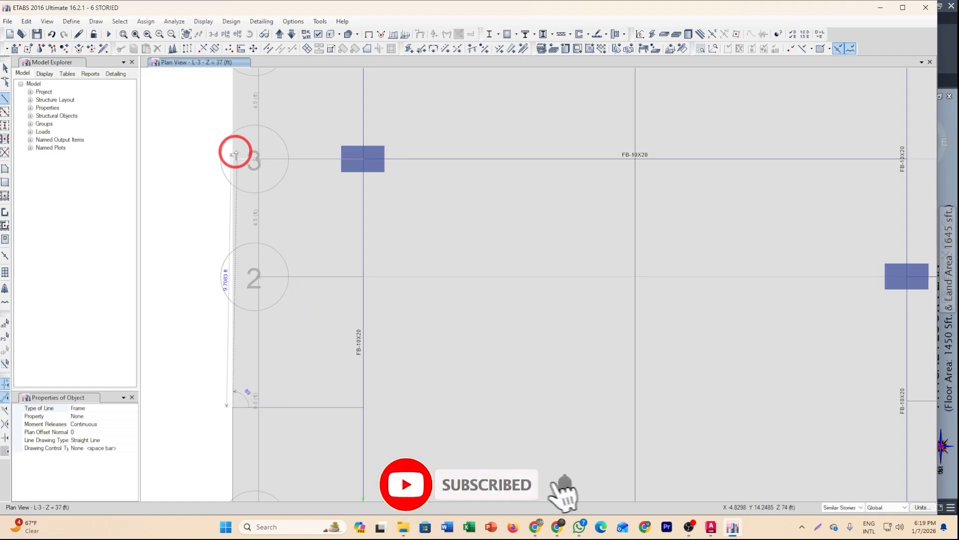
pyautogui.click(233, 159)
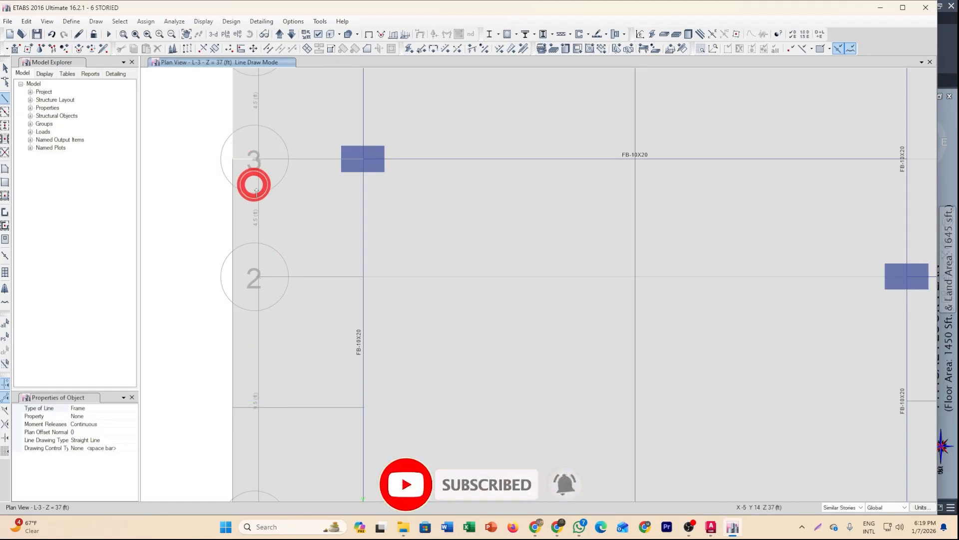
pyautogui.click(364, 159)
pyautogui.rightClick(326, 161)
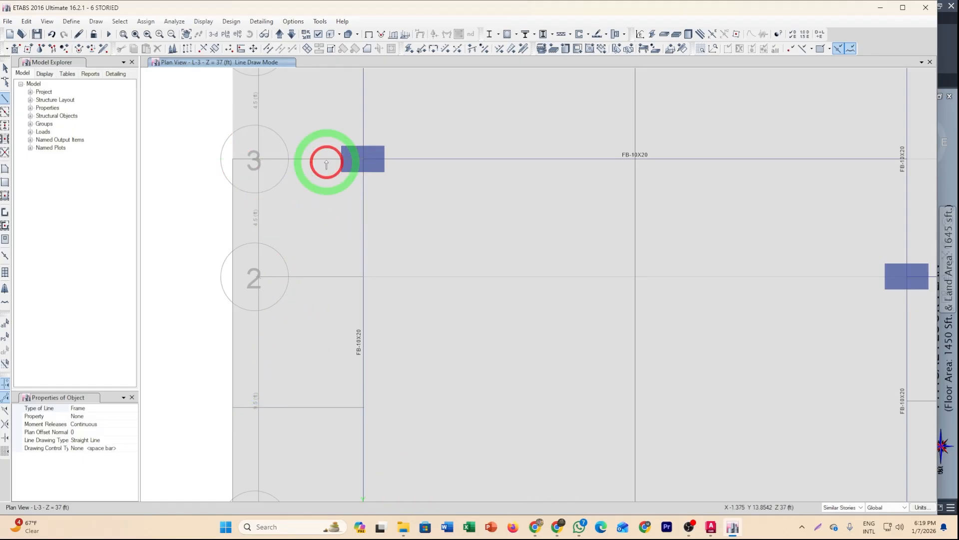
# - Outline the toilet near A-5 from the slab corner with a line about 7 ft parallel to Y, then parallel to X to the grid A beam
pyautogui.moveTo(316, 72); pyautogui.dragTo(323, 274, button='middle')
pyautogui.moveTo(286, 121); pyautogui.dragTo(295, 244, button='middle')
pyautogui.moveTo(273, 152); pyautogui.dragTo(278, 245, button='middle')
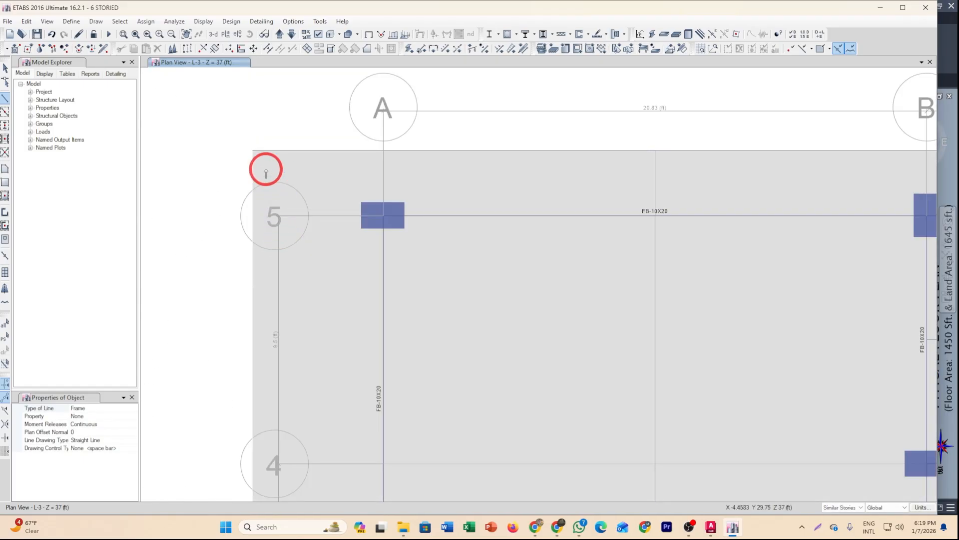
pyautogui.click(253, 157)
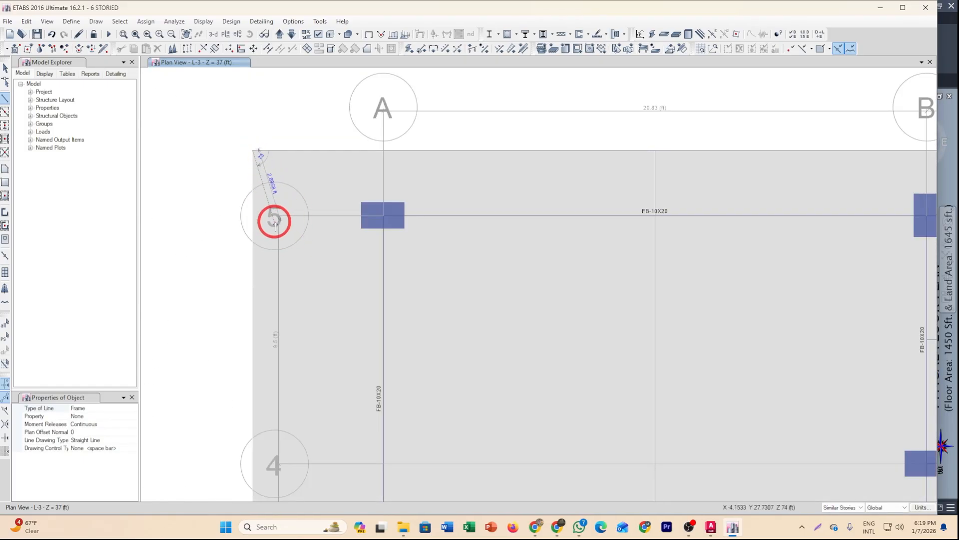
pyautogui.press('y')
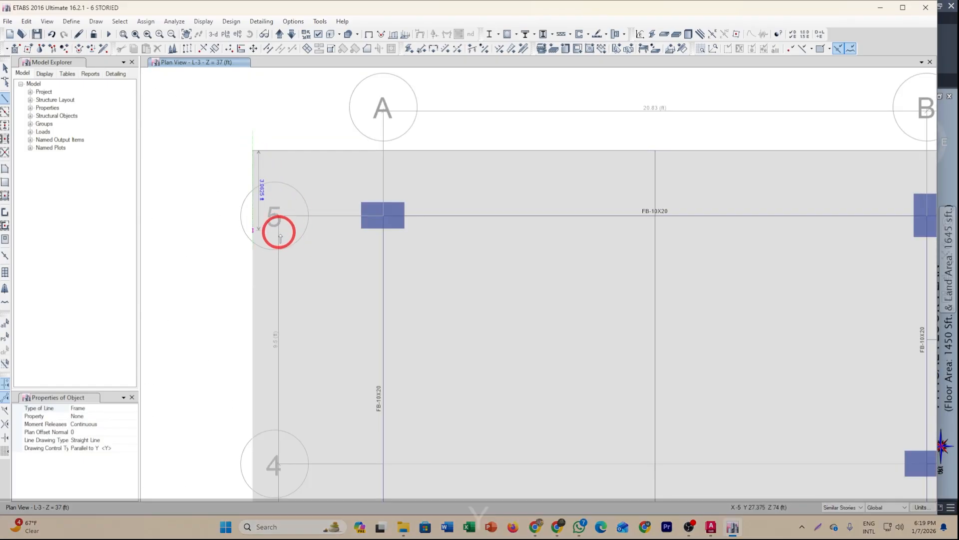
pyautogui.click(326, 336)
pyautogui.press('x')
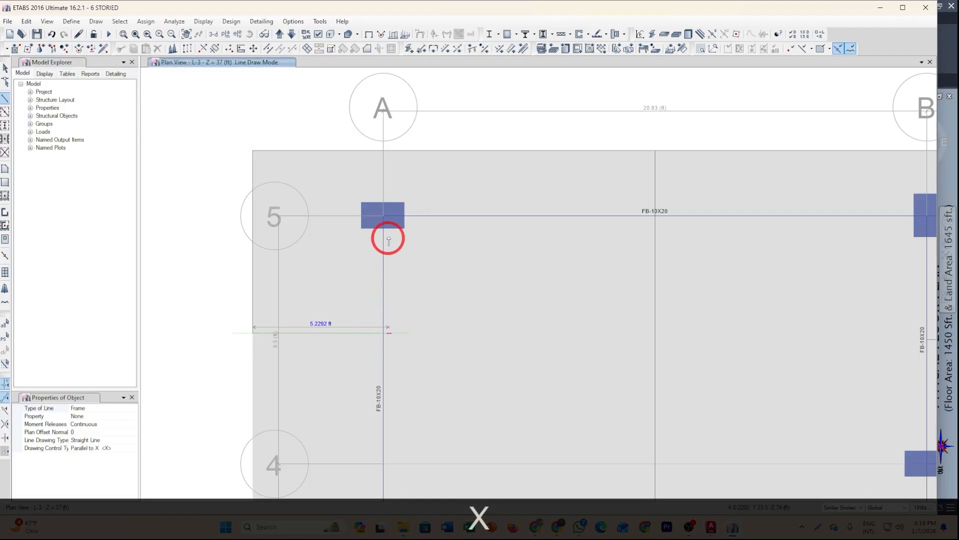
pyautogui.click(383, 216)
pyautogui.rightClick(423, 306)
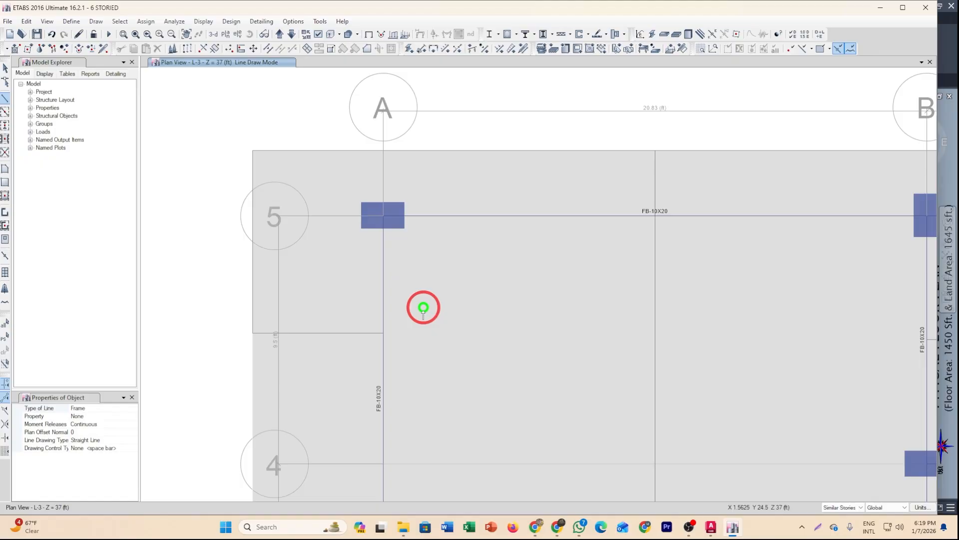
# - Draw a None-property line along the slab edge from the toilet near A-5 to grid 3
pyautogui.moveTo(356, 375); pyautogui.dragTo(355, 246, button='middle')
pyautogui.click(251, 205)
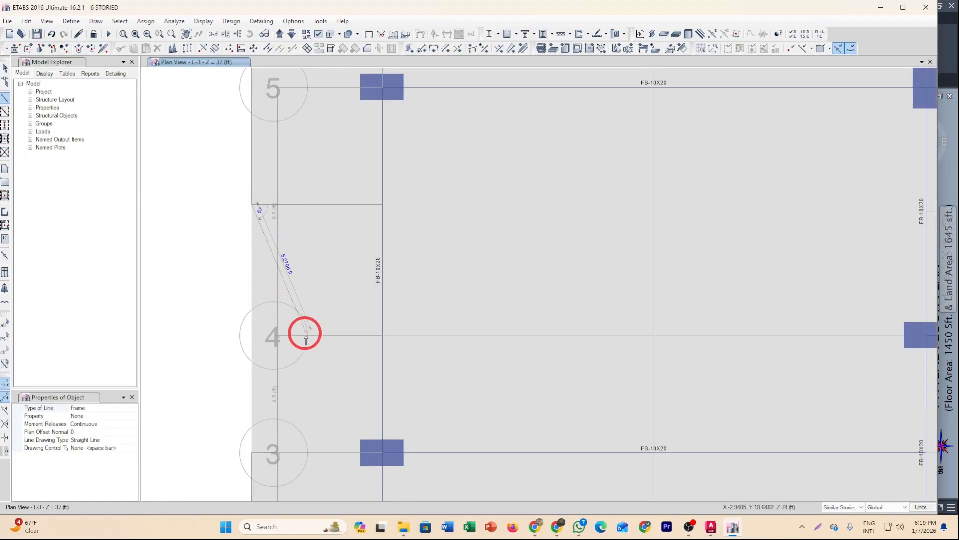
pyautogui.click(252, 453)
pyautogui.rightClick(231, 448)
pyautogui.scroll(-5, 284, 311)
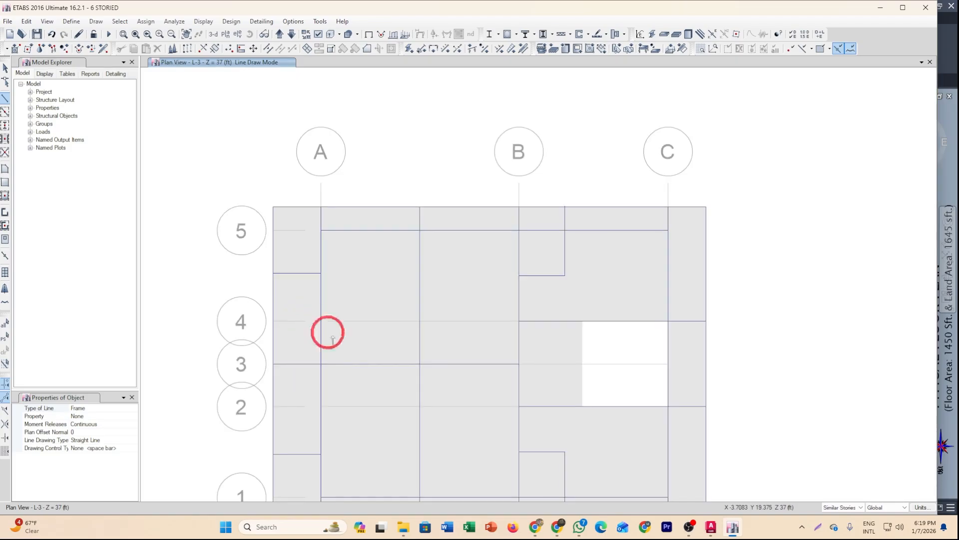
pyautogui.moveTo(405, 367); pyautogui.dragTo(384, 273, button='middle')
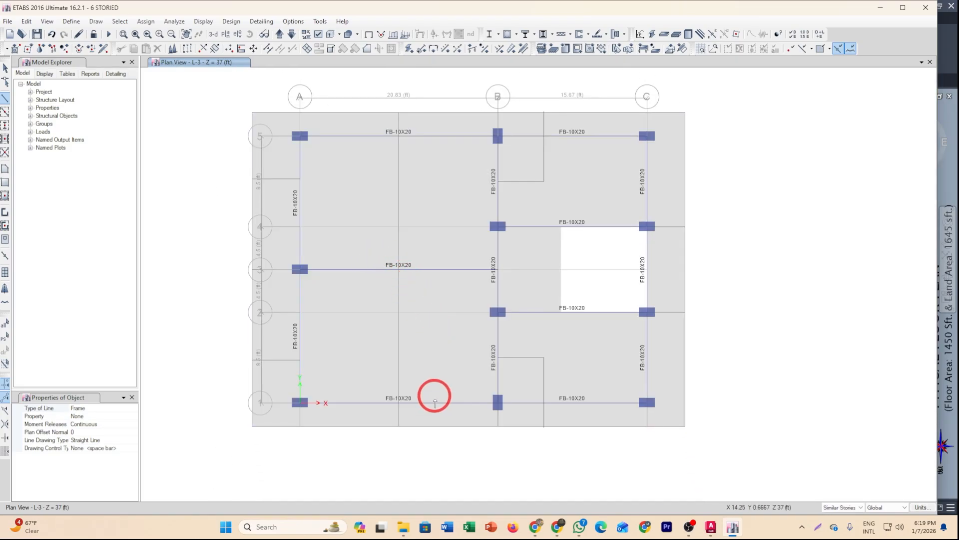
# - Switch to AutoCAD and examine the kitchen and dining space walls on the typical floor plan
pyautogui.moveTo(436, 402); pyautogui.dragTo(432, 392, button='middle')
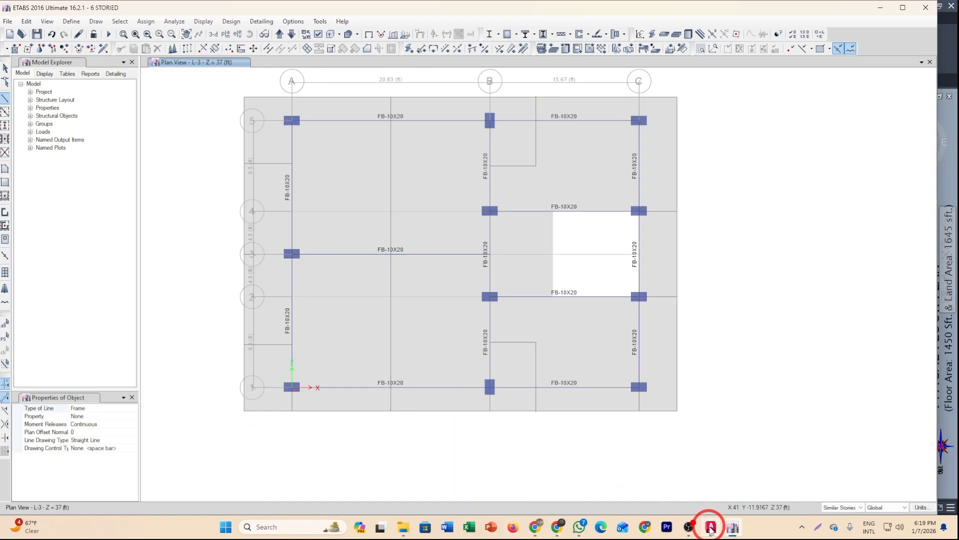
pyautogui.click(711, 528)
pyautogui.scroll(5, 475, 291)
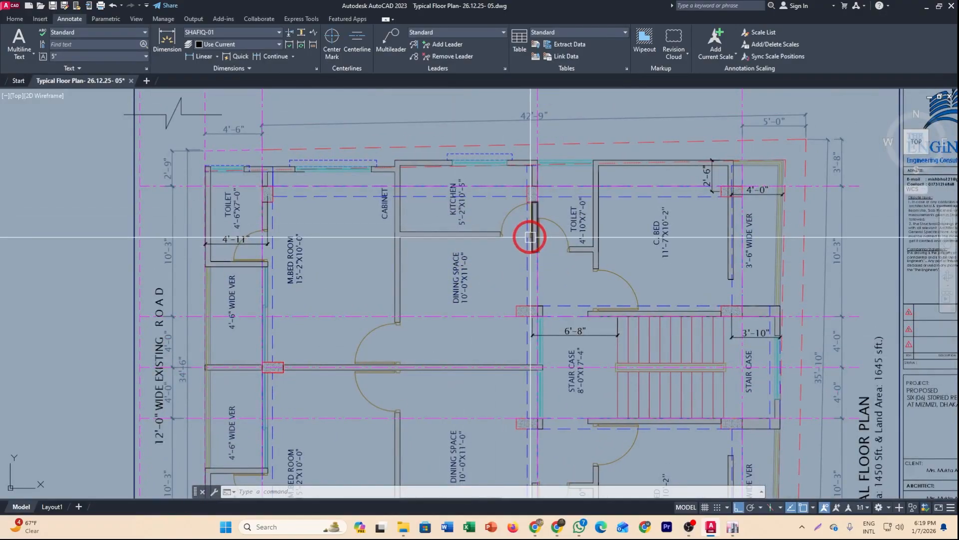
pyautogui.moveTo(496, 279); pyautogui.dragTo(480, 255, button='middle')
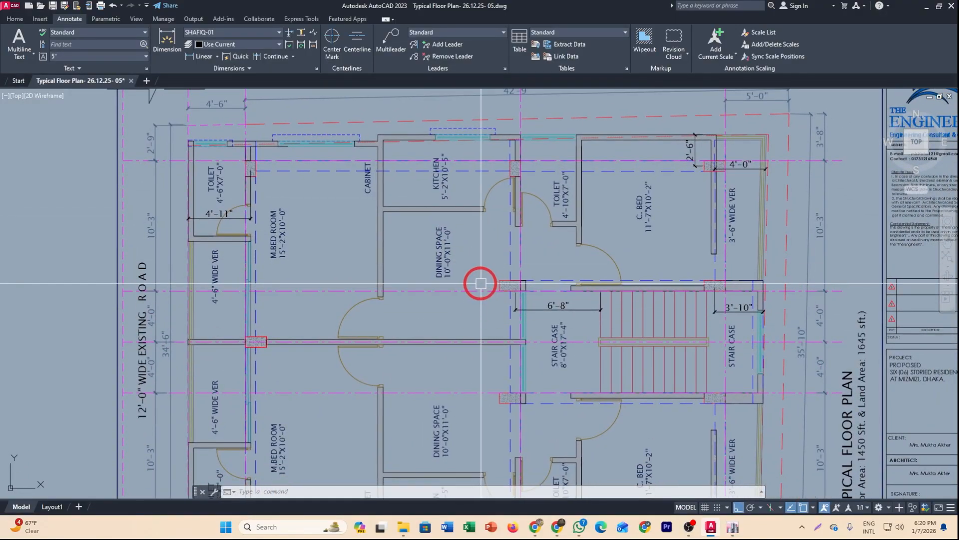
pyautogui.scroll(2, 466, 170)
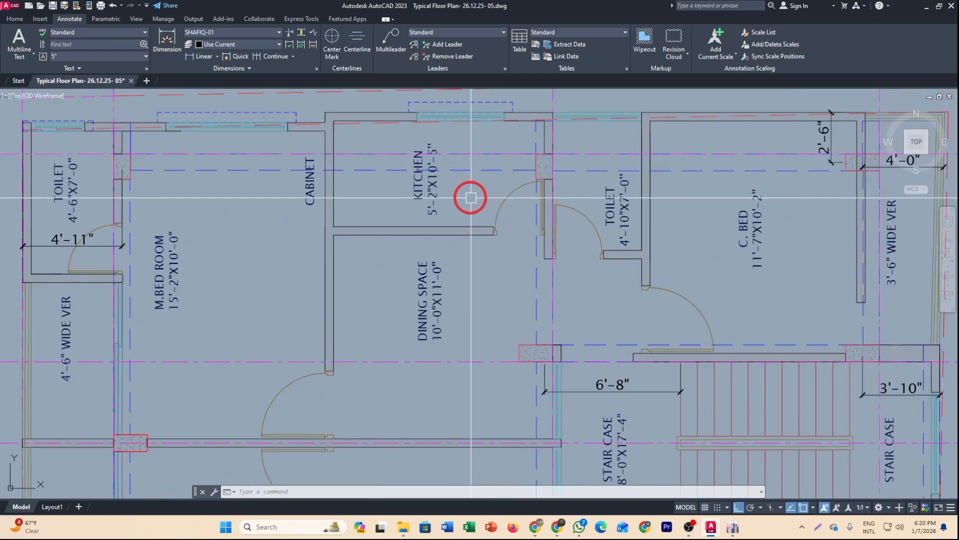
pyautogui.scroll(2, 471, 198)
pyautogui.scroll(-3, 464, 208)
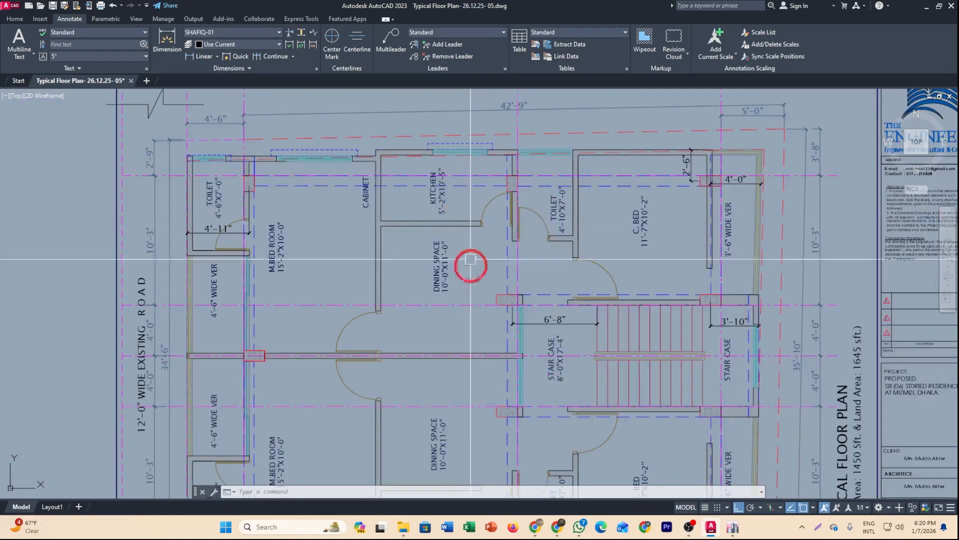
pyautogui.moveTo(475, 267); pyautogui.dragTo(441, 194, button='middle')
# - Back in ETABS, draw a None-property line about 3 ft long parallel to Y from the middle of the grid 1 beam between A and B
pyautogui.hotkey('alt', 'Tab')
pyautogui.scroll(3, 528, 367)
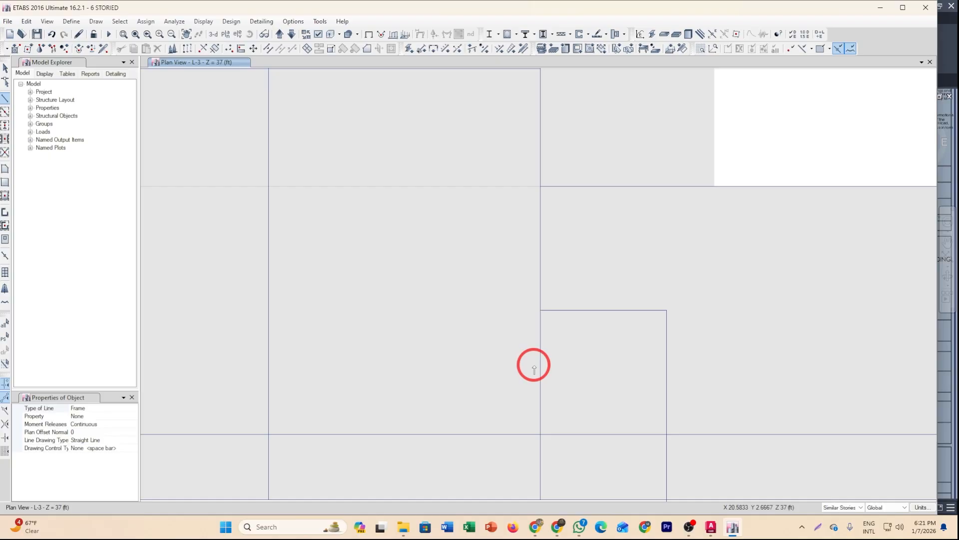
pyautogui.scroll(-3, 349, 386)
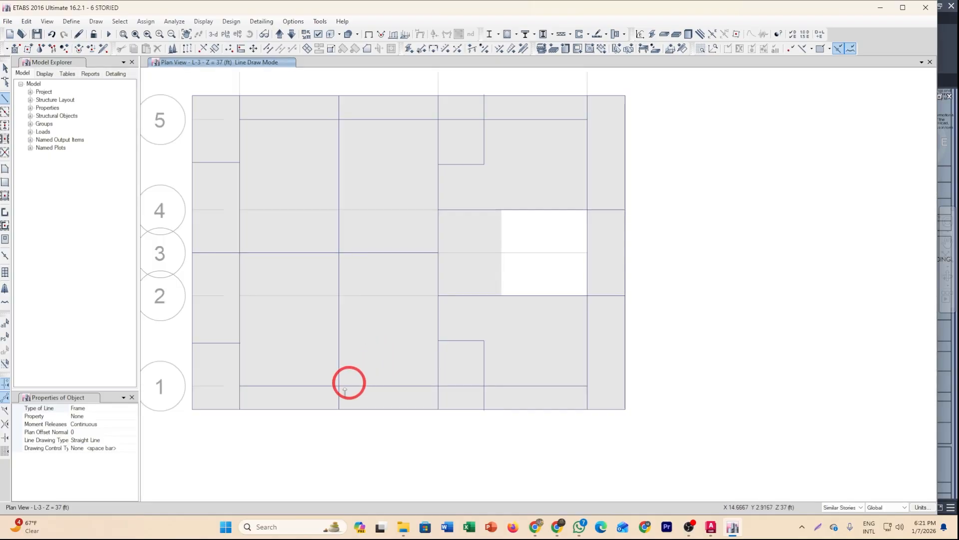
pyautogui.scroll(3, 354, 380)
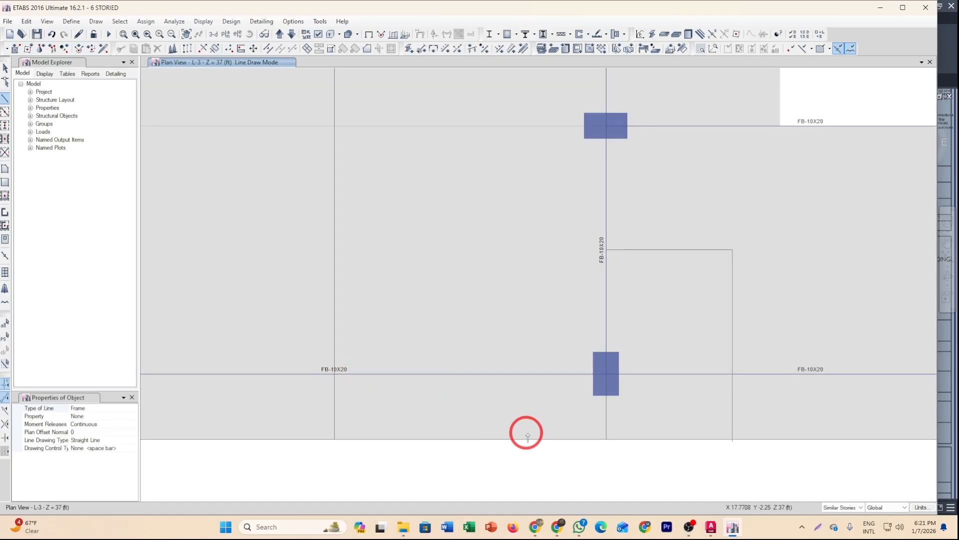
pyautogui.click(334, 373)
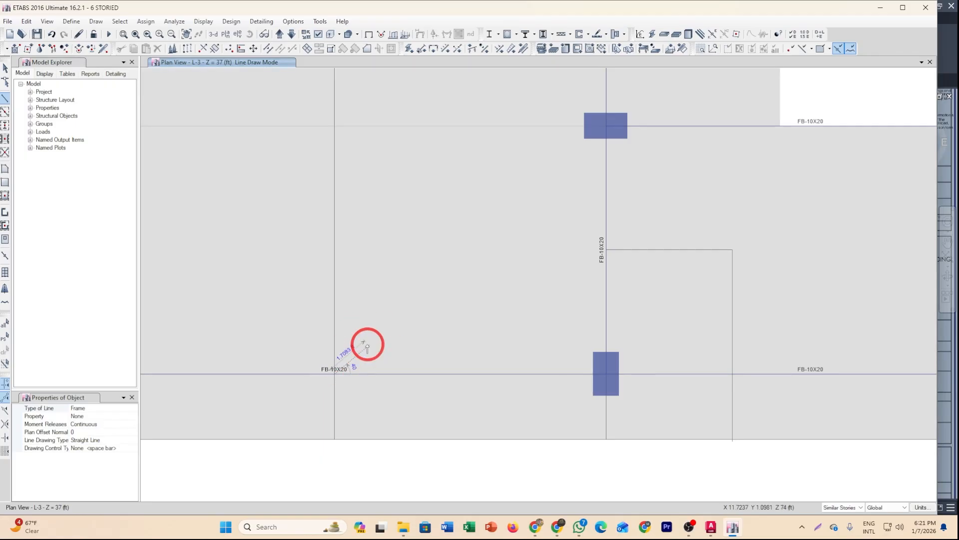
pyautogui.press('y')
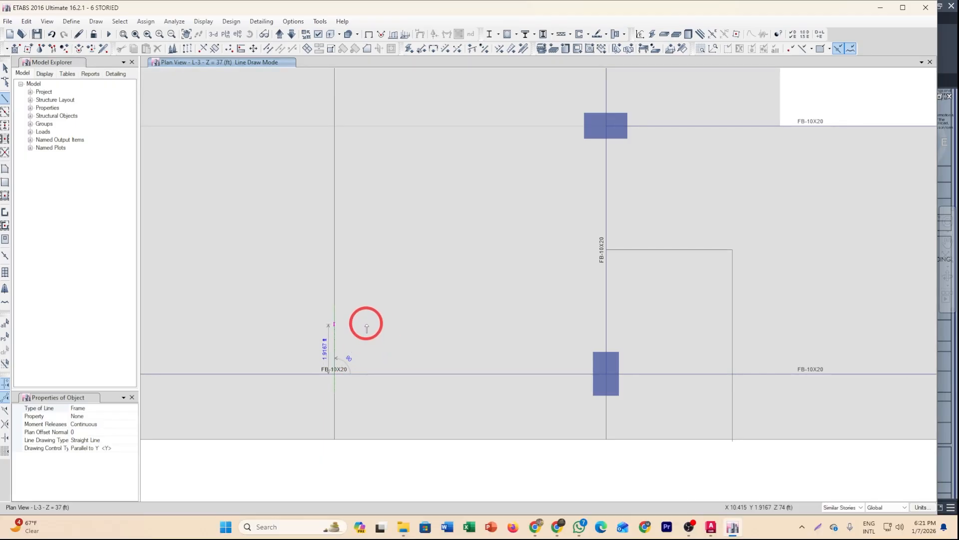
pyautogui.click(710, 528)
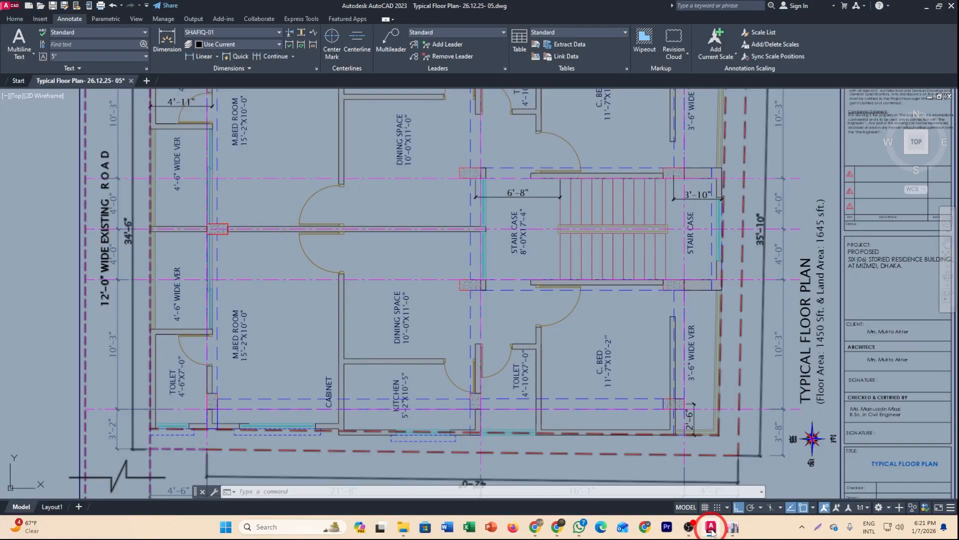
pyautogui.click(712, 529)
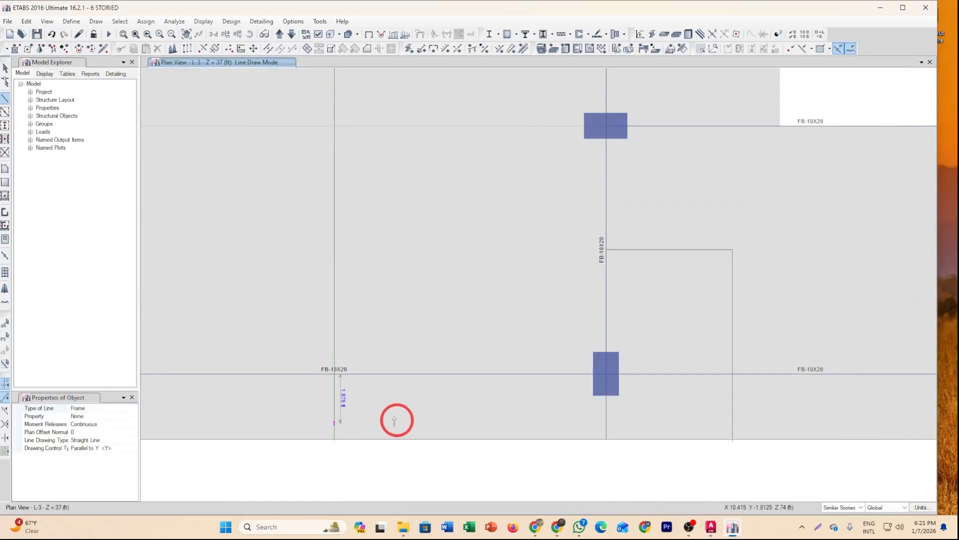
pyautogui.click(376, 297)
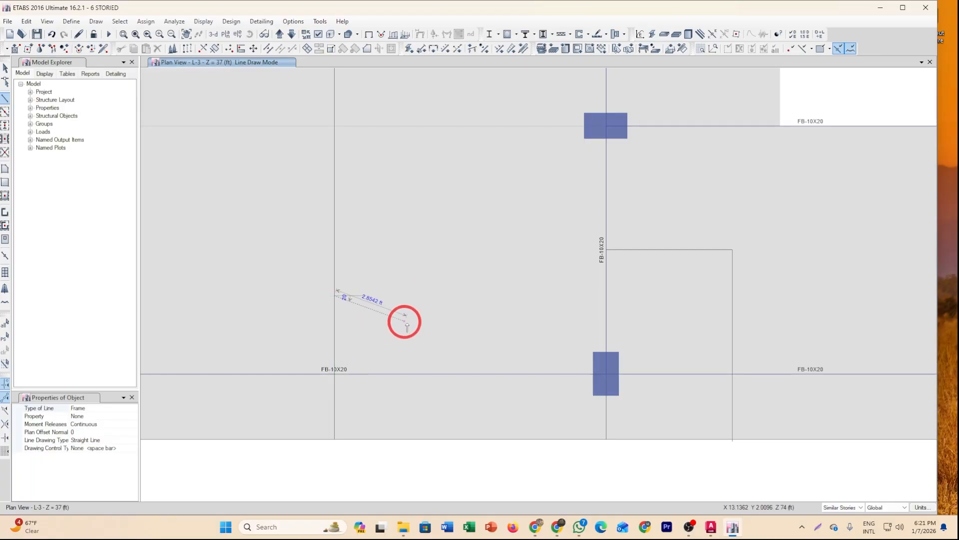
# - Draw the kitchen wall near grid 1 parallel to X from that line's end to the grid B beam
pyautogui.press('x')
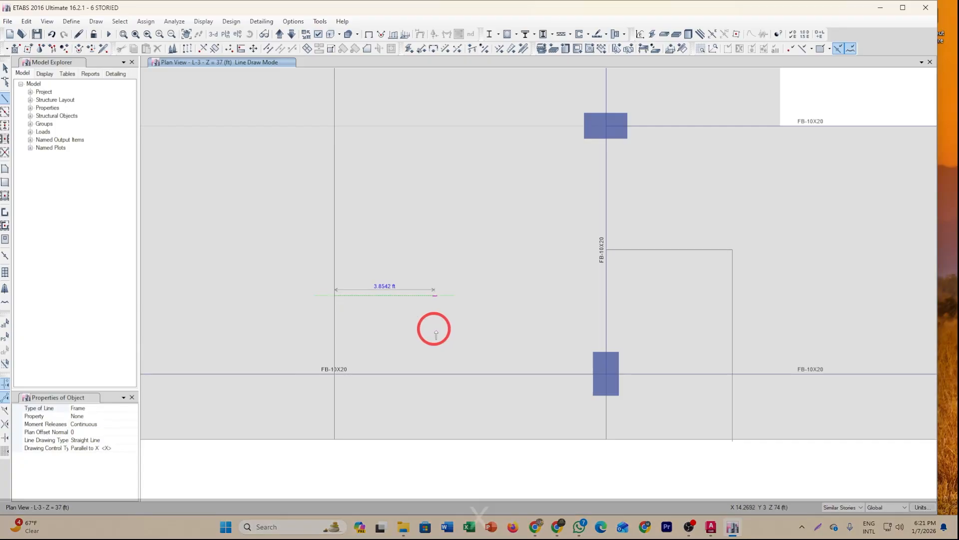
pyautogui.click(606, 377)
pyautogui.rightClick(561, 394)
# - Draw the kitchen wall near grid 5 with a line about 3 ft parallel to Y, then parallel to X to the grid B beam
pyautogui.scroll(-5, 525, 404)
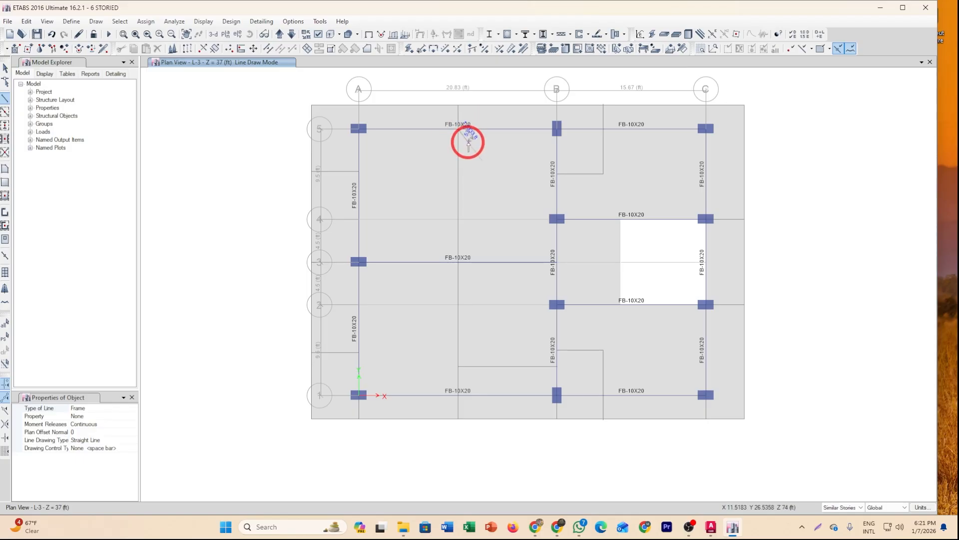
pyautogui.press('y')
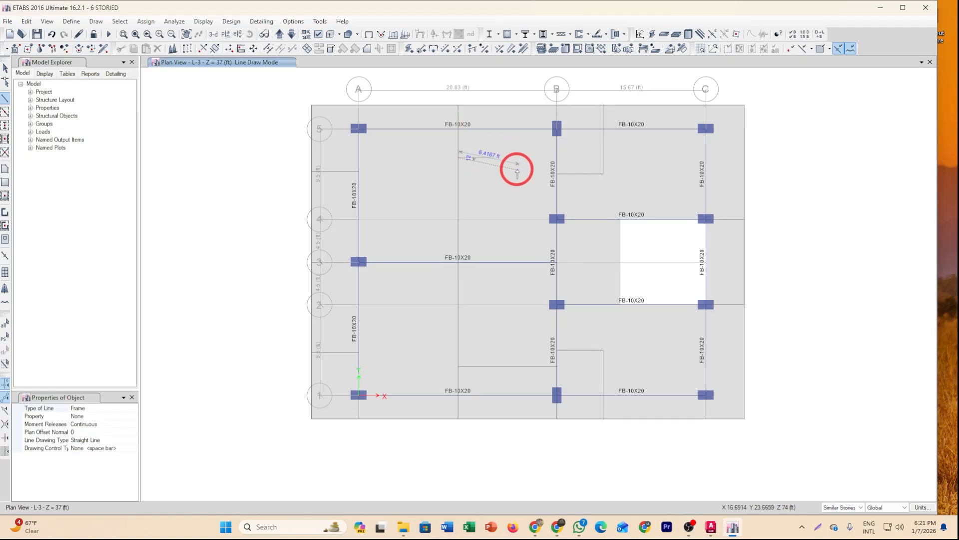
pyautogui.press('x')
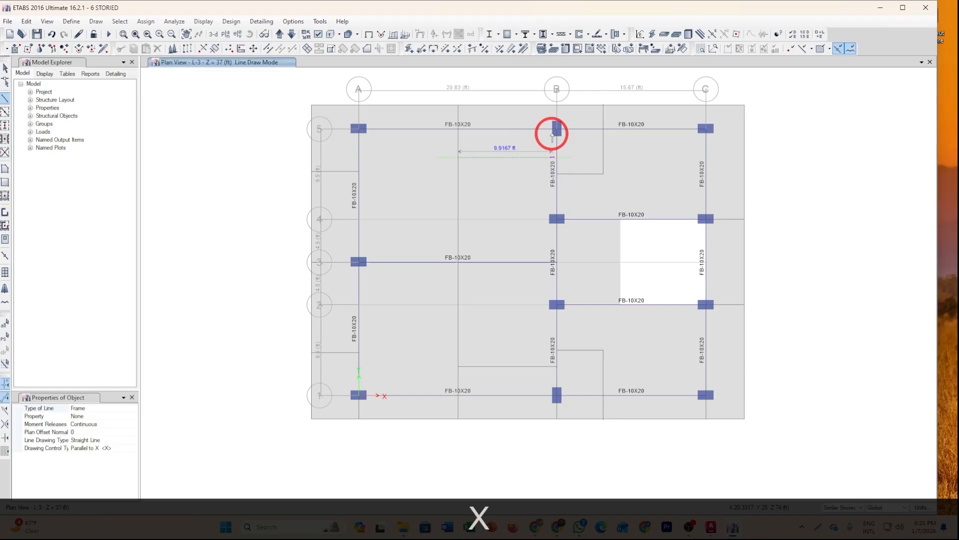
pyautogui.click(524, 154)
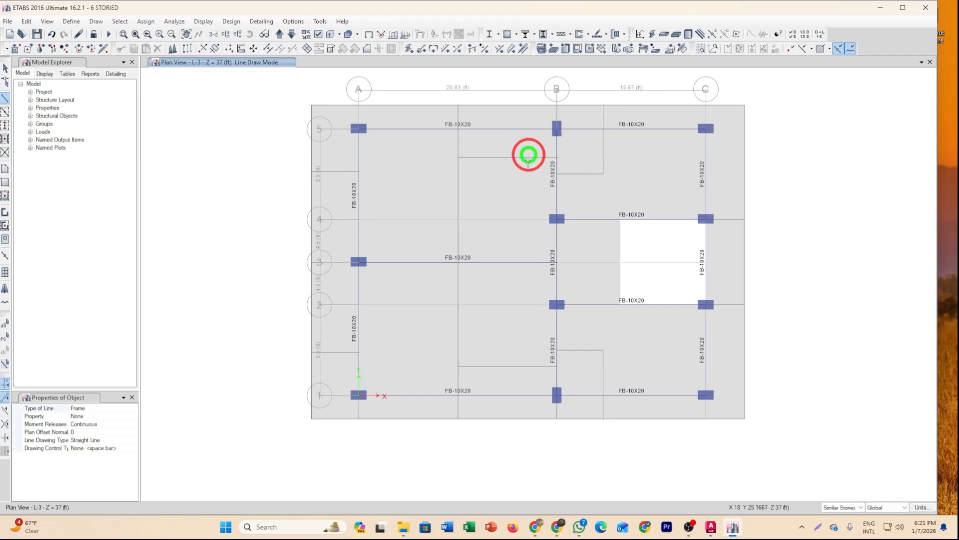
pyautogui.press('Escape')
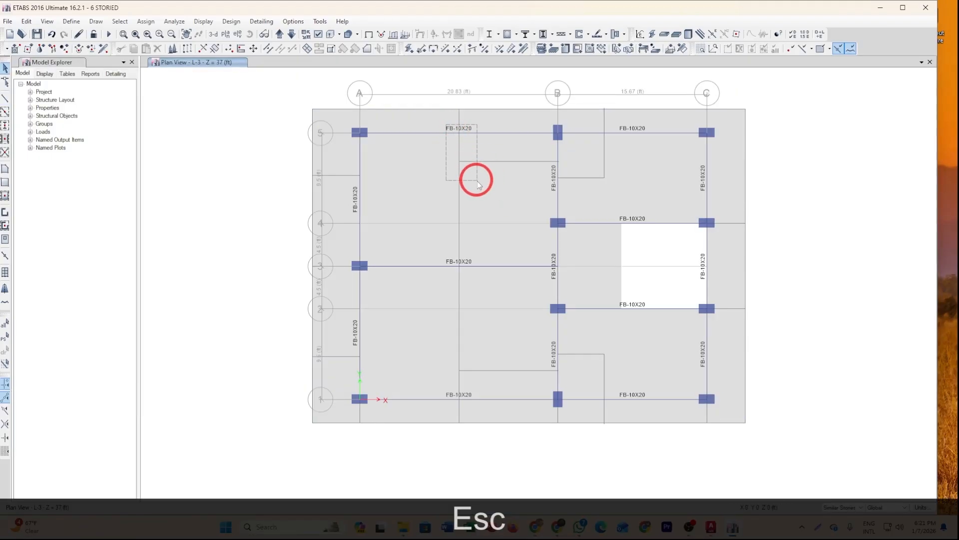
# - Delete the short line segments parallel to Y between the two kitchen walls and the beams on grids 5 and 1
pyautogui.moveTo(446, 125); pyautogui.dragTo(477, 181)
pyautogui.moveTo(440, 363); pyautogui.dragTo(479, 408)
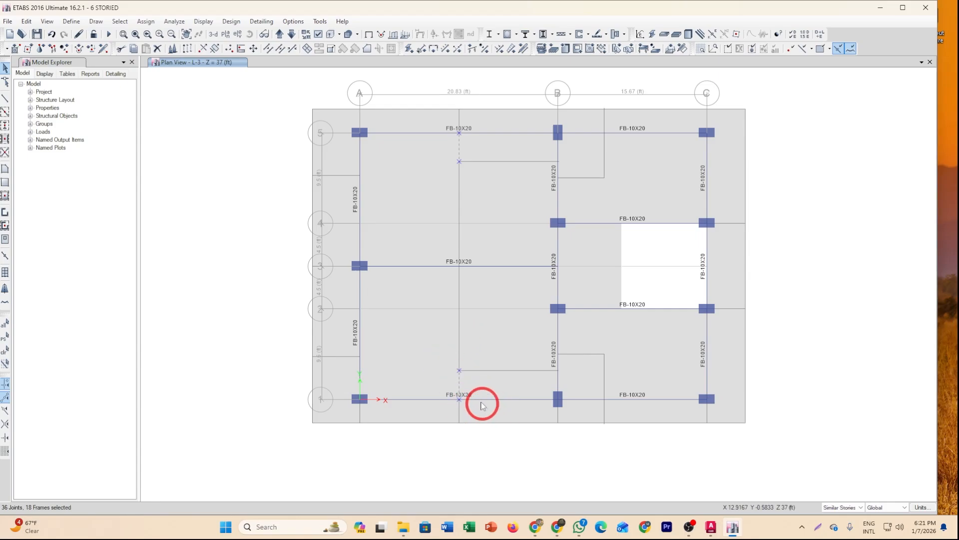
pyautogui.click(157, 49)
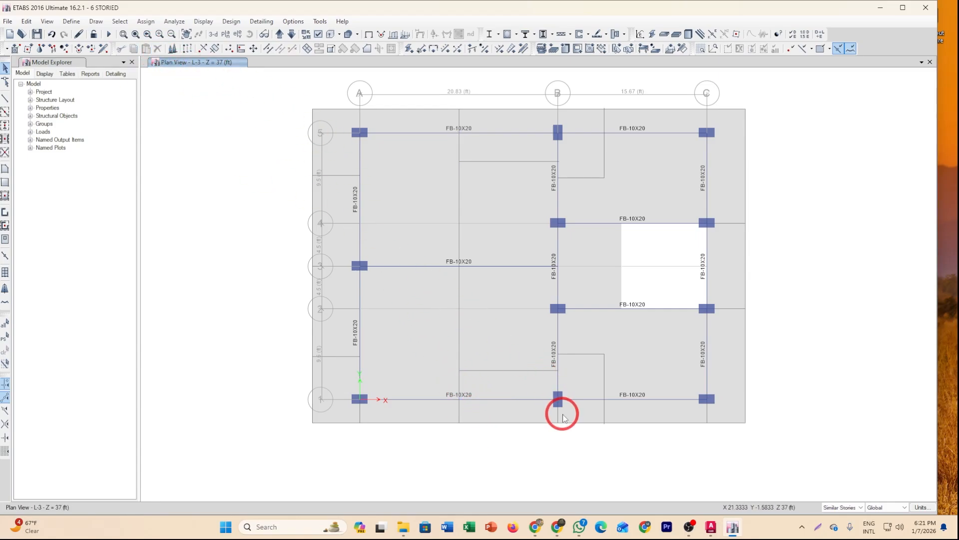
# - Switch to AutoCAD and check the floor plan's walls against the lines drawn in the model
pyautogui.moveTo(563, 418); pyautogui.dragTo(518, 418, button='middle')
pyautogui.moveTo(712, 530)
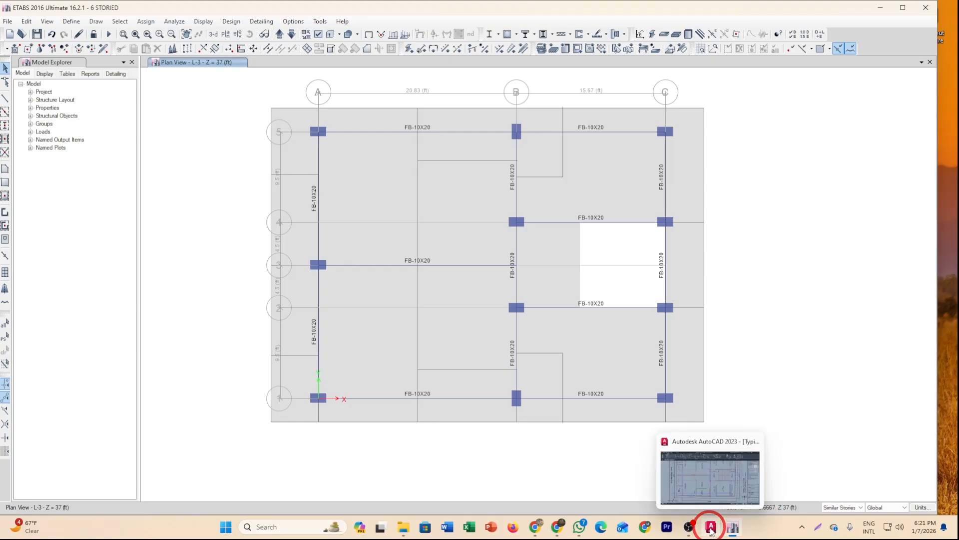
pyautogui.click(709, 497)
pyautogui.scroll(-2, 493, 337)
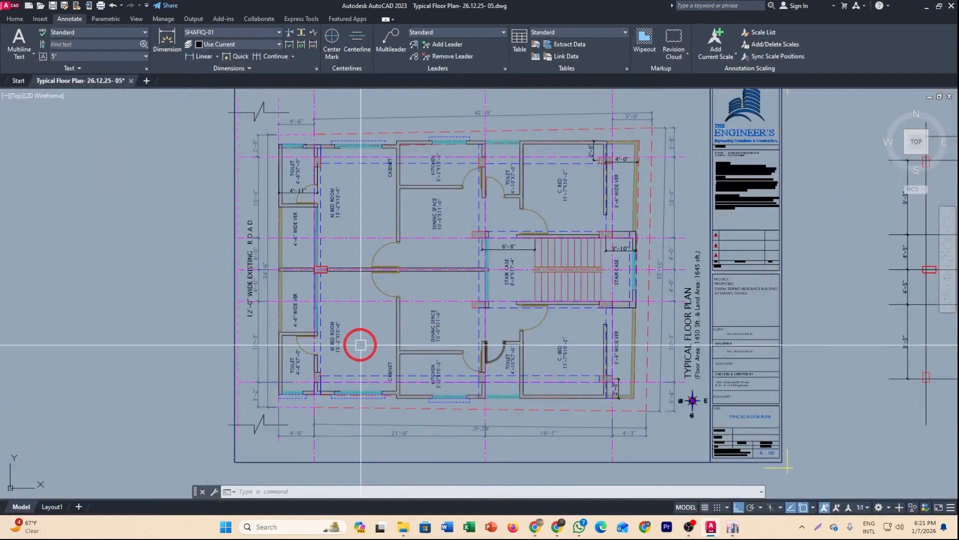
pyautogui.scroll(5, 390, 314)
pyautogui.scroll(-2, 390, 314)
pyautogui.scroll(-3, 435, 396)
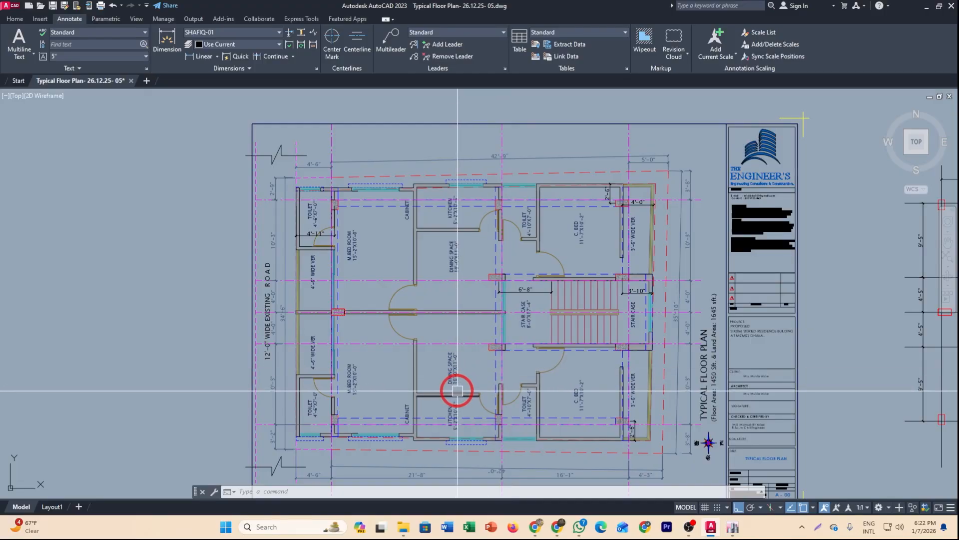
# - Return to ETABS and select all Null Lines by object type, moving the selection dialog clear of the plan
pyautogui.click(735, 528)
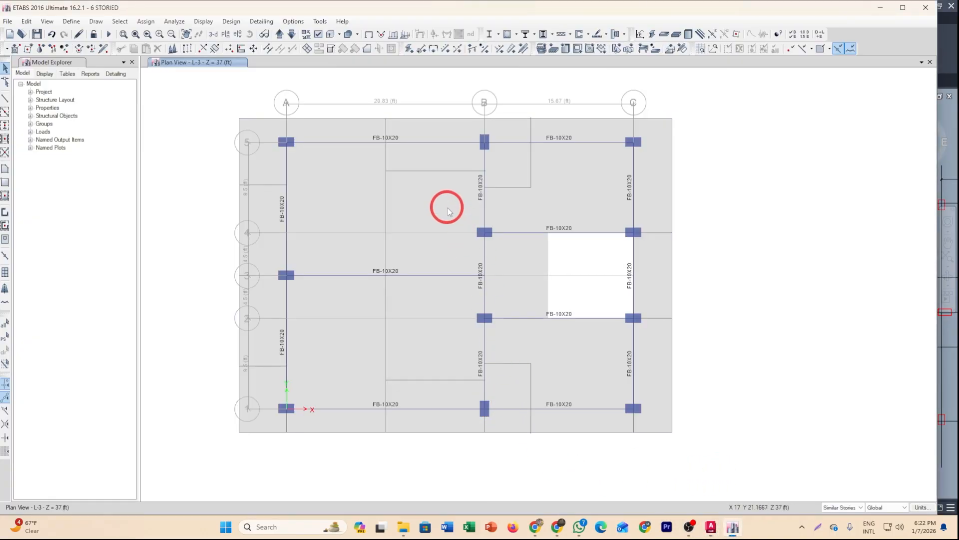
pyautogui.click(122, 22)
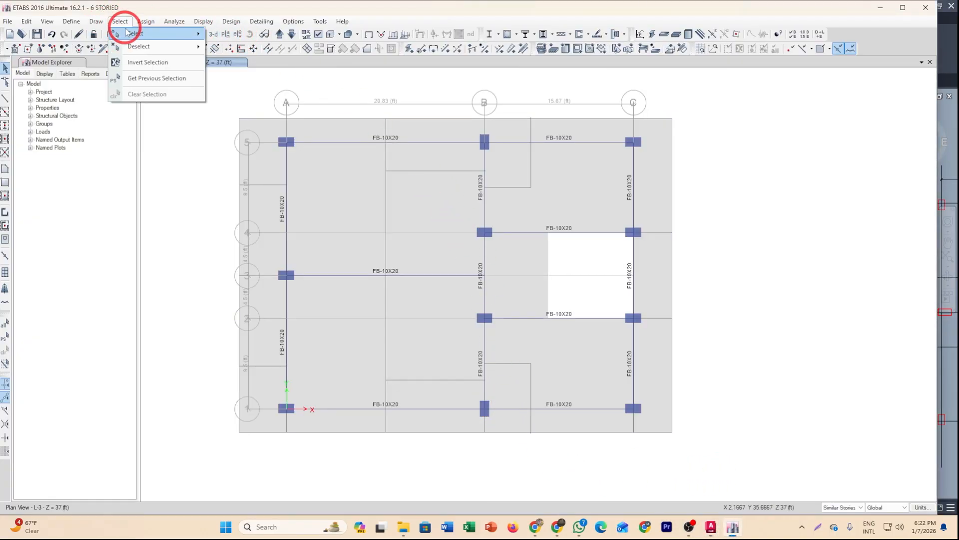
pyautogui.moveTo(127, 33)
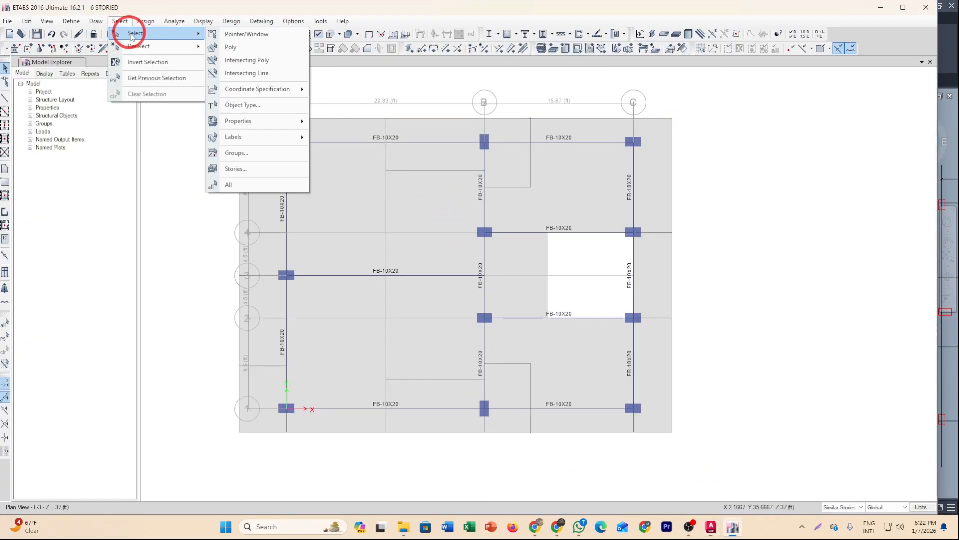
pyautogui.click(260, 108)
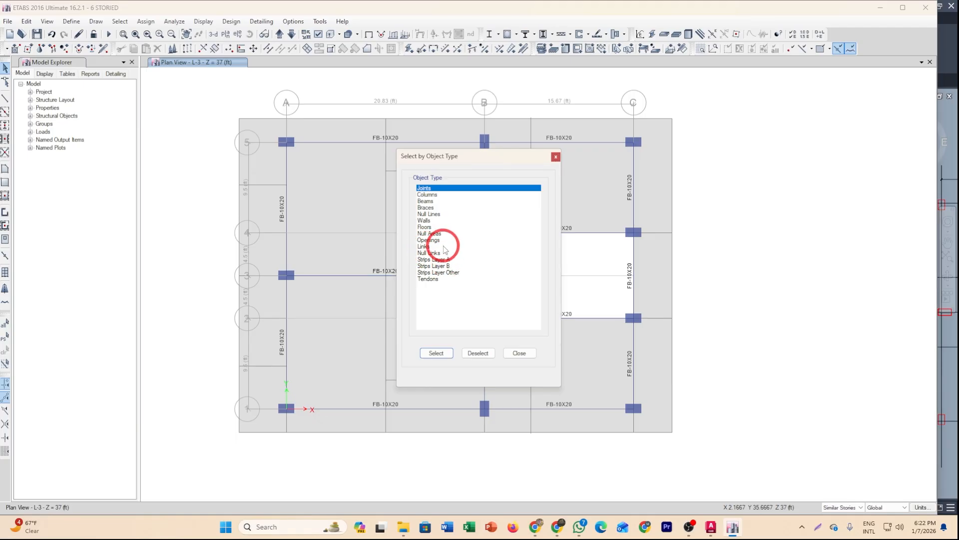
pyautogui.click(430, 214)
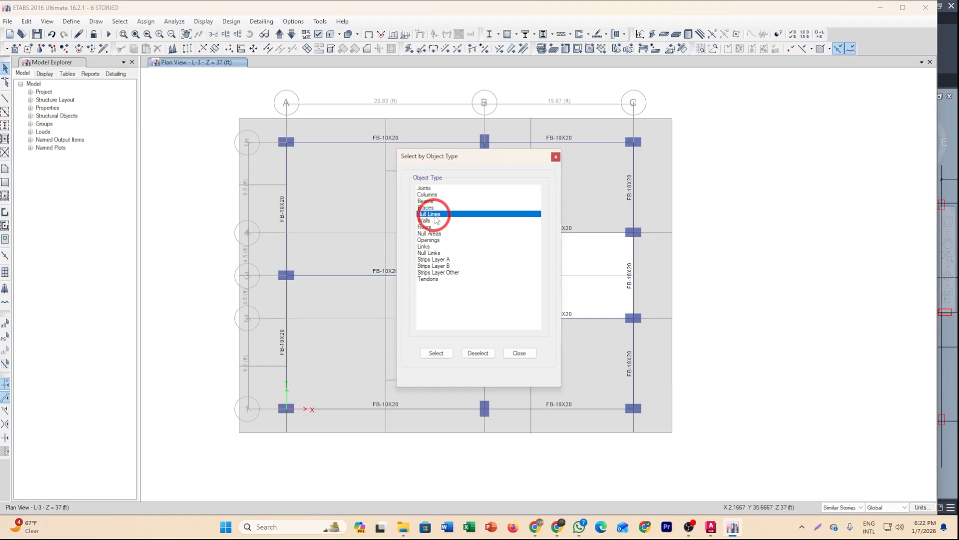
pyautogui.click(437, 353)
pyautogui.moveTo(512, 158); pyautogui.dragTo(859, 188)
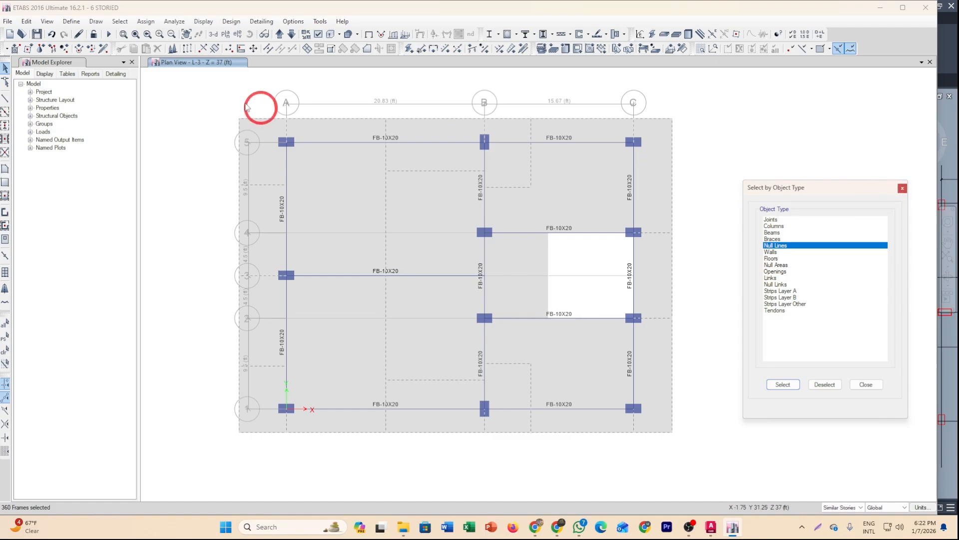
# - Deselect the objects on stories ROOF through L-1 and go to the story below in the plan view
pyautogui.click(120, 21)
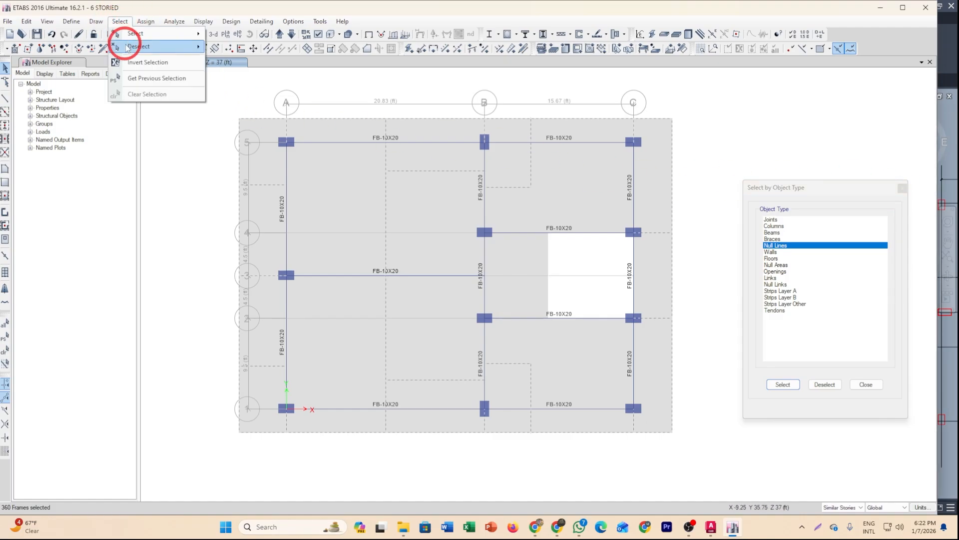
pyautogui.moveTo(133, 46)
pyautogui.click(244, 184)
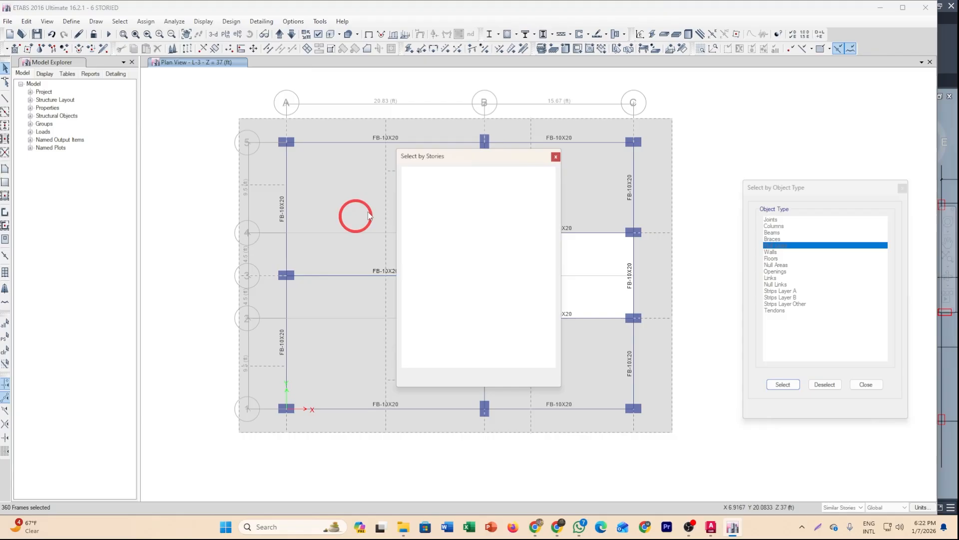
pyautogui.moveTo(439, 153); pyautogui.dragTo(113, 183)
pyautogui.click(110, 216)
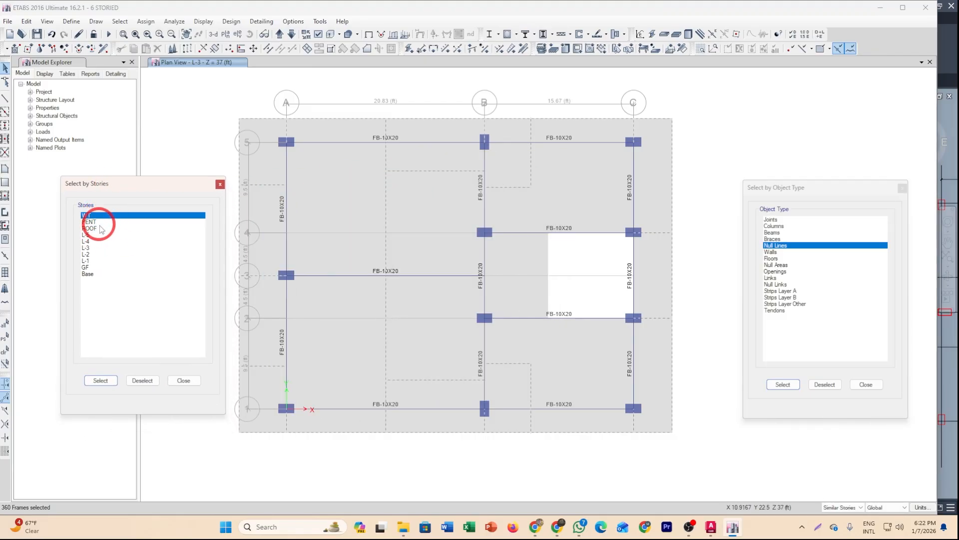
pyautogui.moveTo(101, 217); pyautogui.dragTo(97, 259)
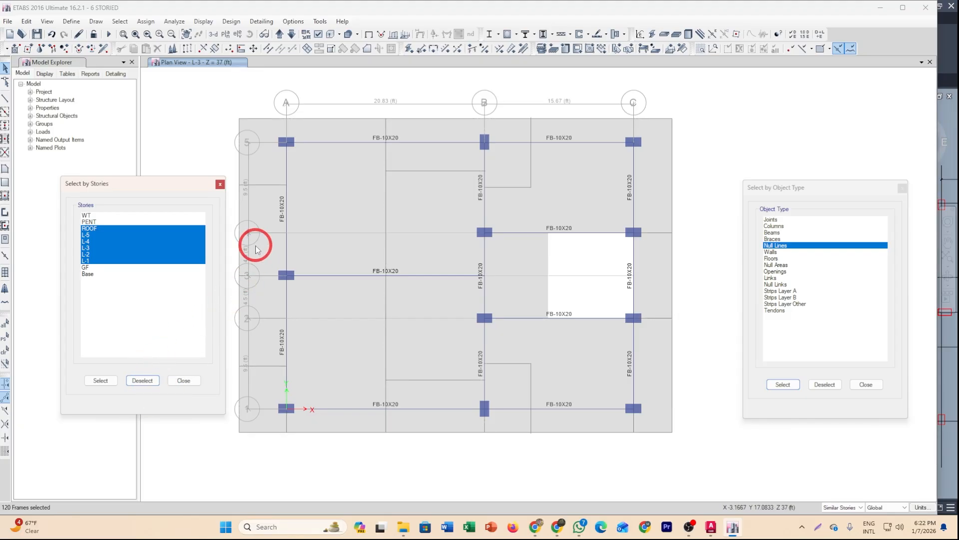
pyautogui.click(290, 35)
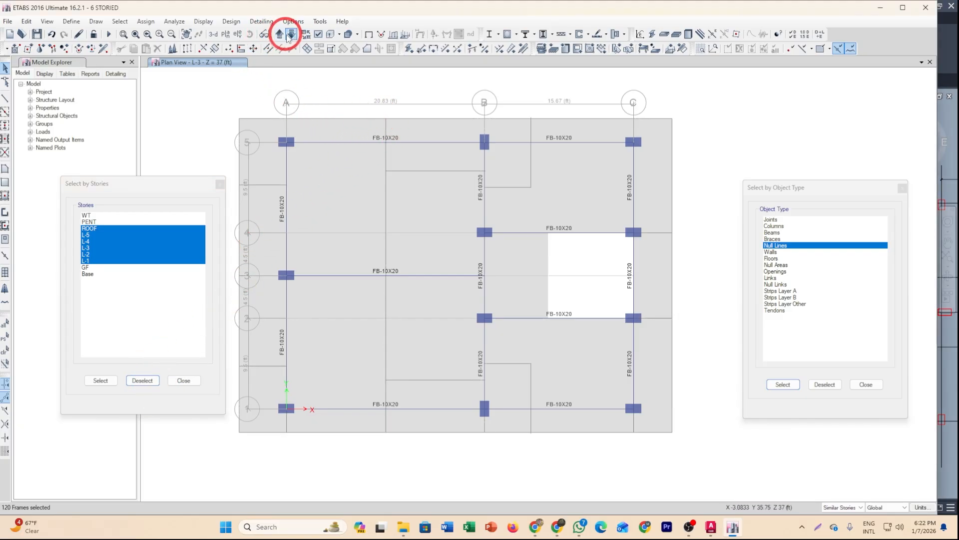
# - Go up to the PENT plan and delete the selected null lines outside stories L-1 to ROOF
pyautogui.click(281, 35)
pyautogui.click(280, 35)
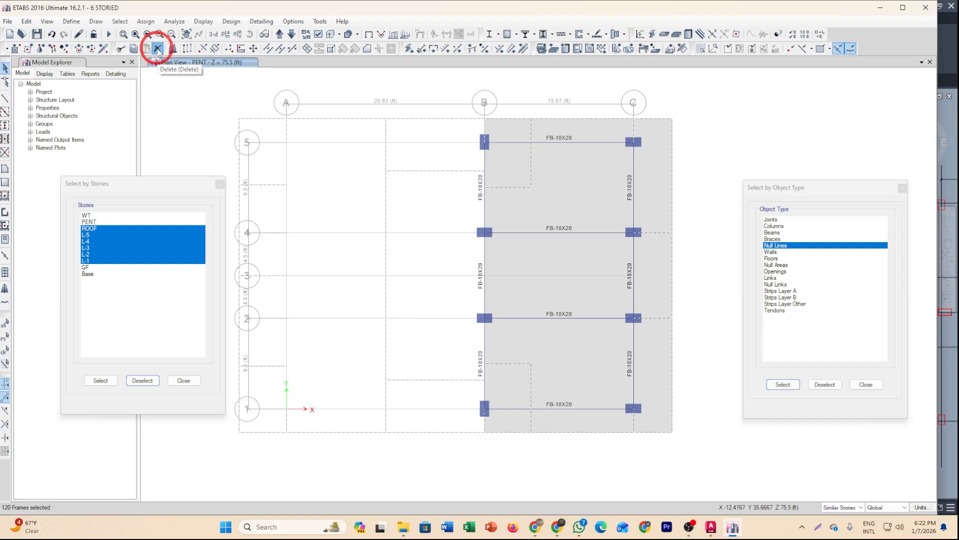
pyautogui.click(158, 49)
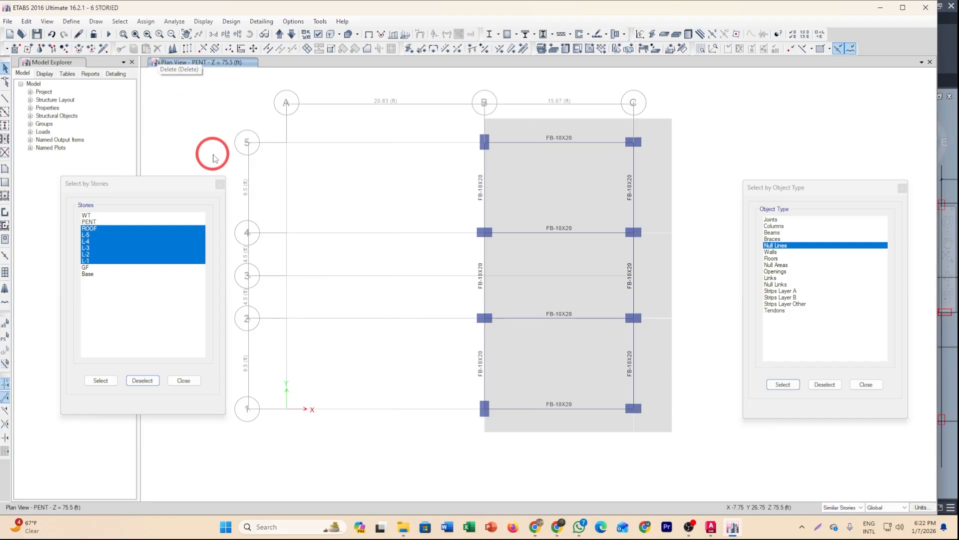
# - On the ROOF plan, limit editing to One Story and delete the null lines between grids A and B and those around grid A
pyautogui.click(290, 35)
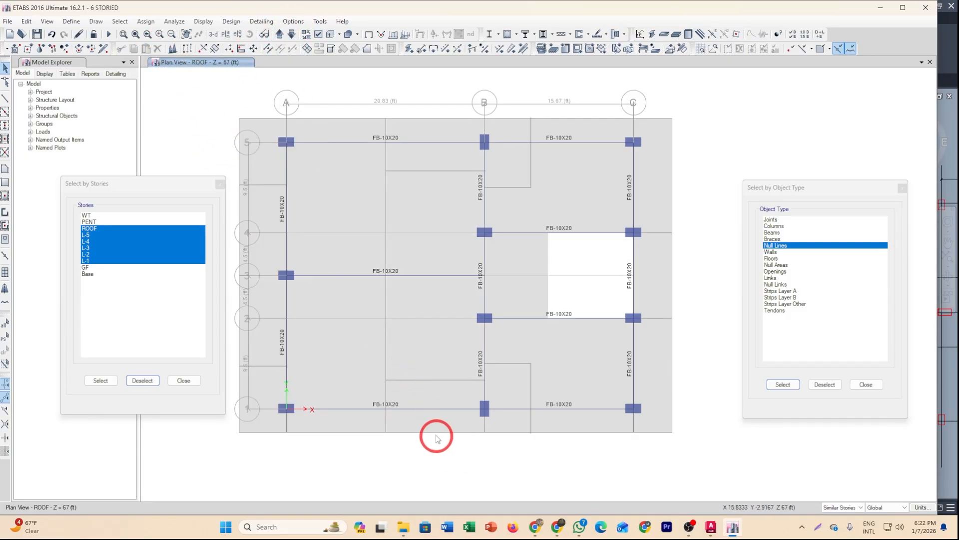
pyautogui.moveTo(432, 414); pyautogui.dragTo(470, 414, button='middle')
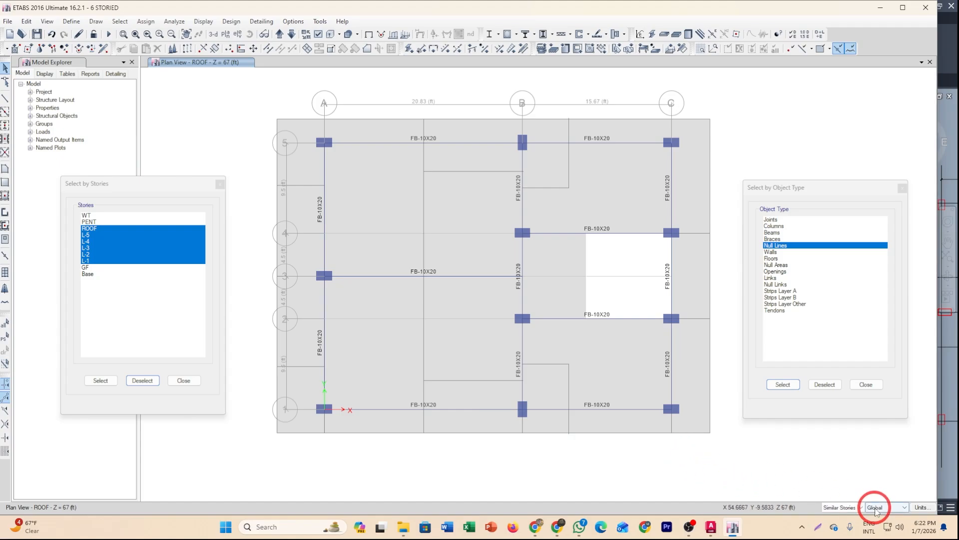
pyautogui.click(849, 507)
pyautogui.click(847, 519)
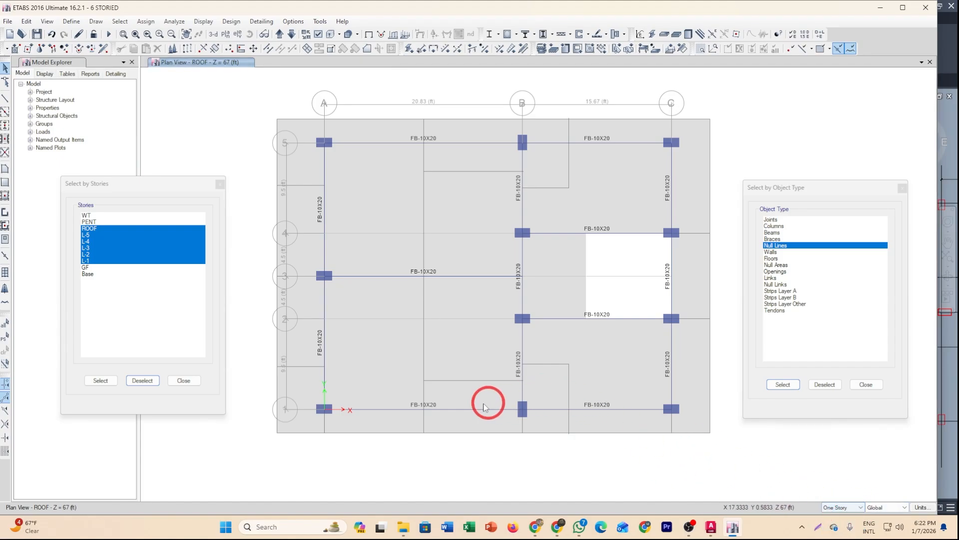
pyautogui.moveTo(471, 395); pyautogui.dragTo(417, 358)
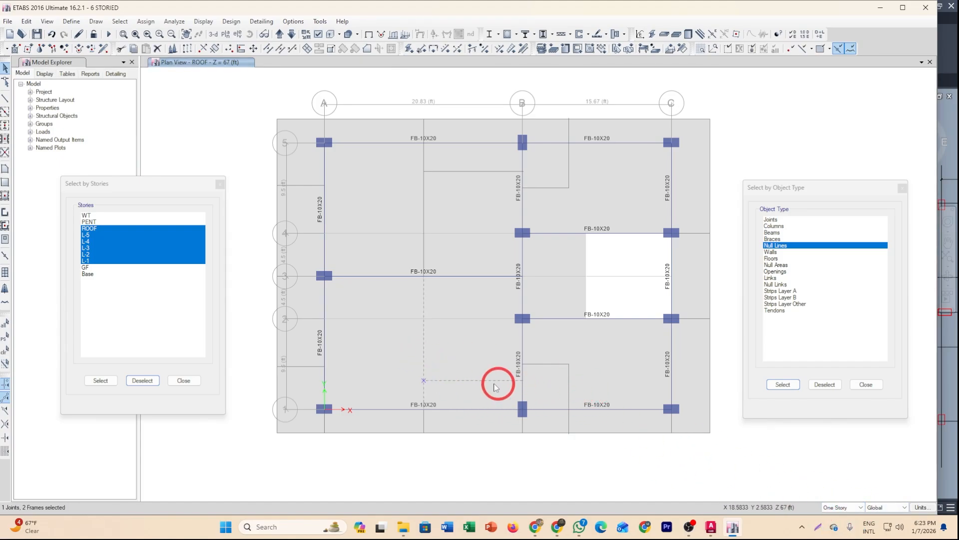
pyautogui.moveTo(433, 181); pyautogui.dragTo(413, 155)
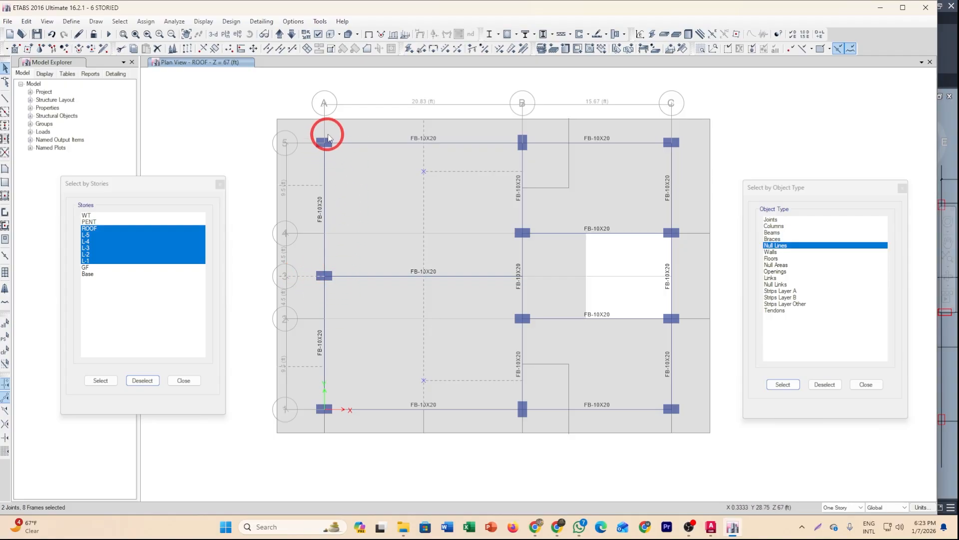
pyautogui.click(376, 170)
pyautogui.click(524, 137)
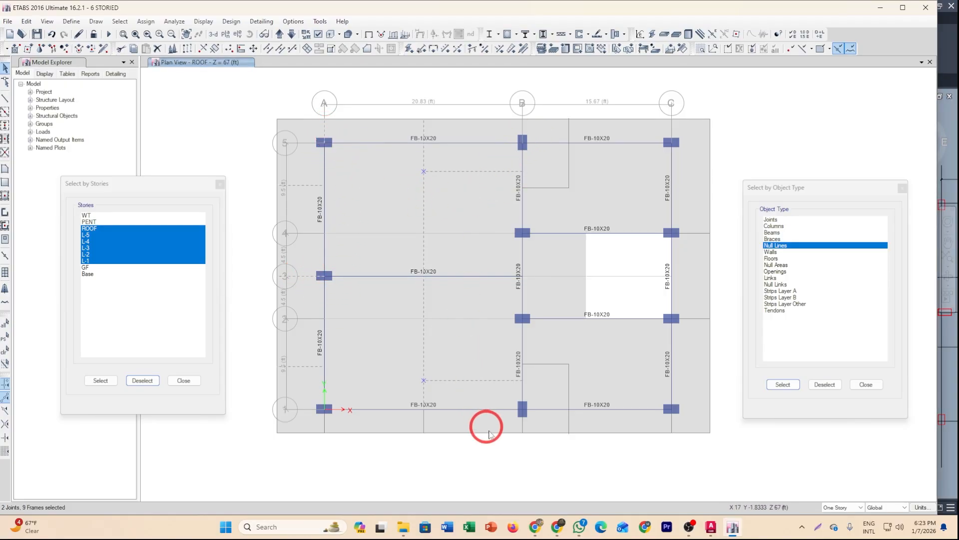
pyautogui.click(424, 427)
pyautogui.click(346, 428)
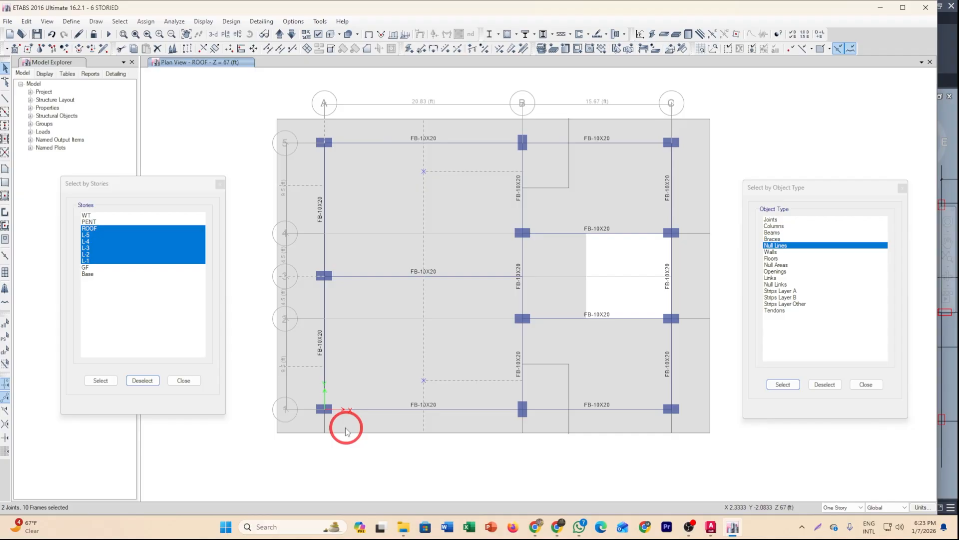
pyautogui.click(406, 409)
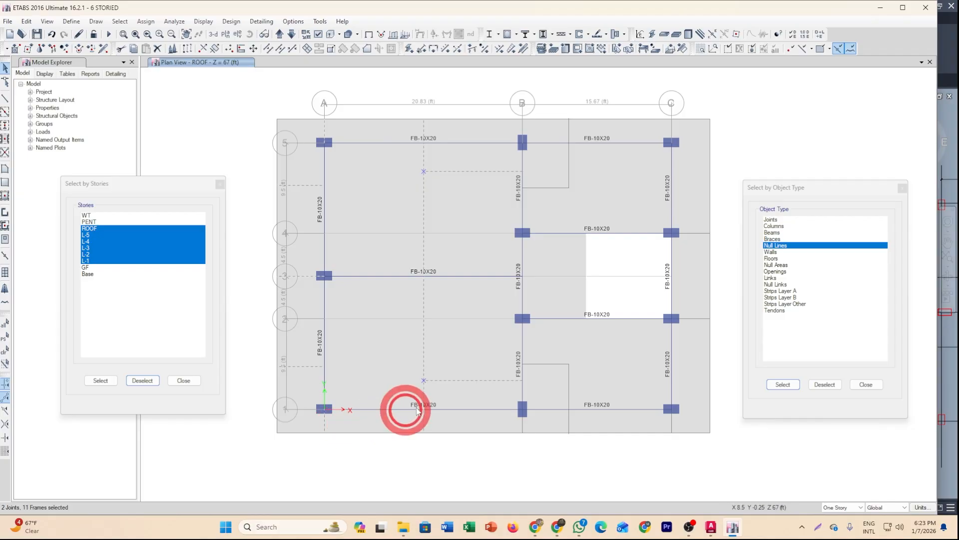
pyautogui.click(158, 49)
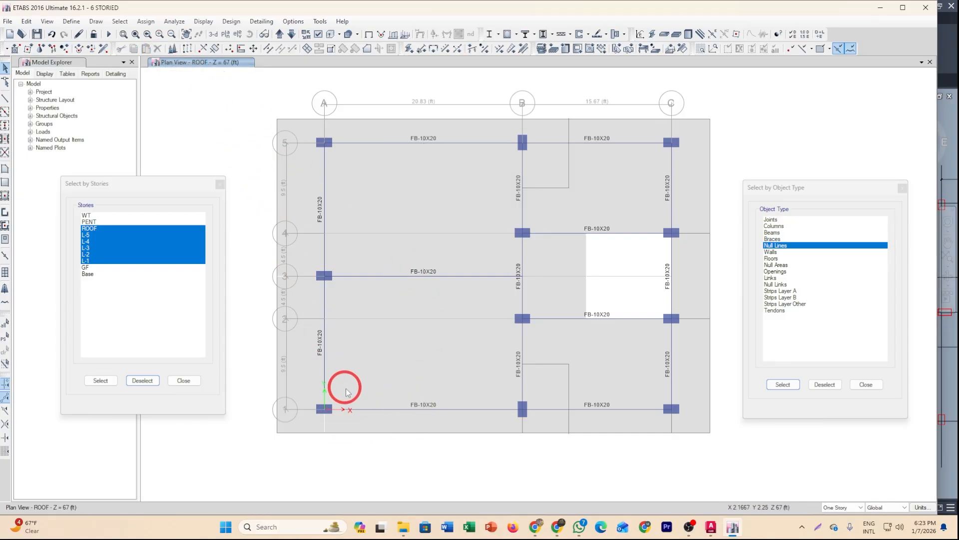
# - Examine the remaining lines on the ROOF plan and on the other stories from WT down to the reference plane below L-1
pyautogui.moveTo(457, 290); pyautogui.dragTo(463, 312, button='middle')
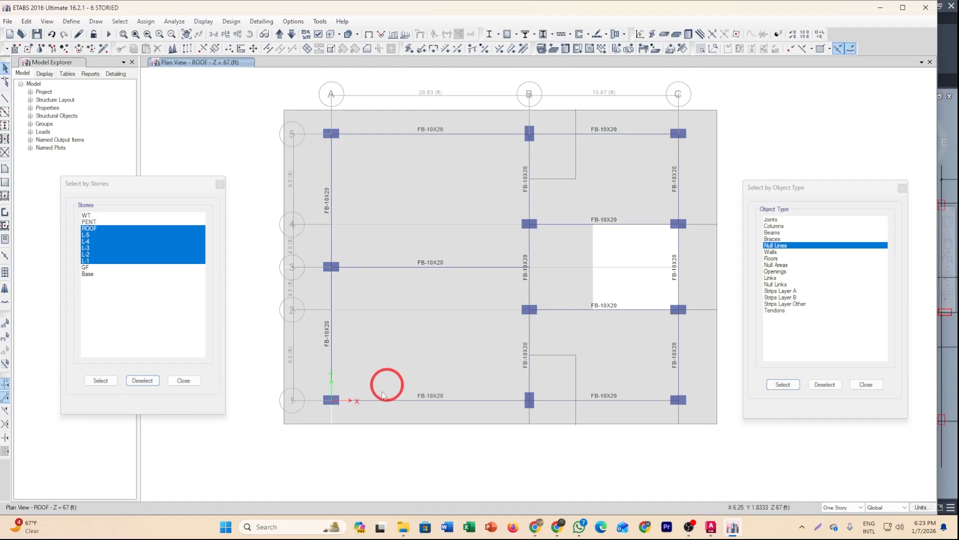
pyautogui.moveTo(364, 411); pyautogui.dragTo(360, 402, button='middle')
pyautogui.moveTo(495, 358); pyautogui.dragTo(486, 371, button='middle')
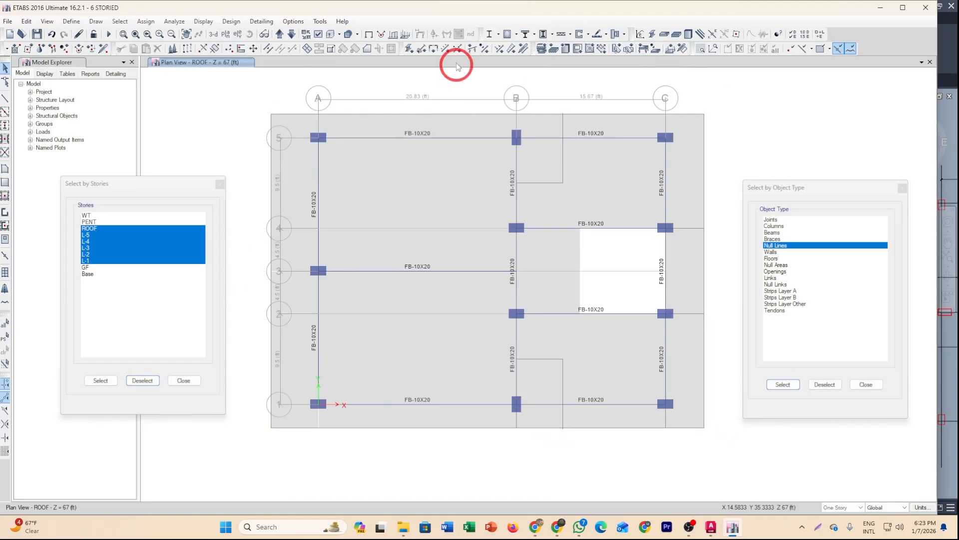
pyautogui.click(280, 35)
pyautogui.click(281, 35)
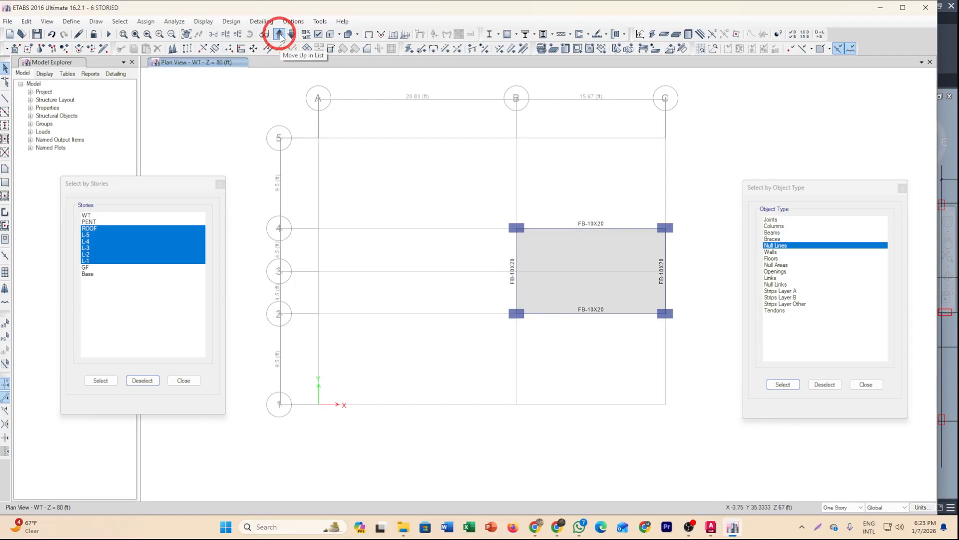
pyautogui.click(291, 35)
pyautogui.moveTo(223, 143); pyautogui.dragTo(190, 155, button='middle')
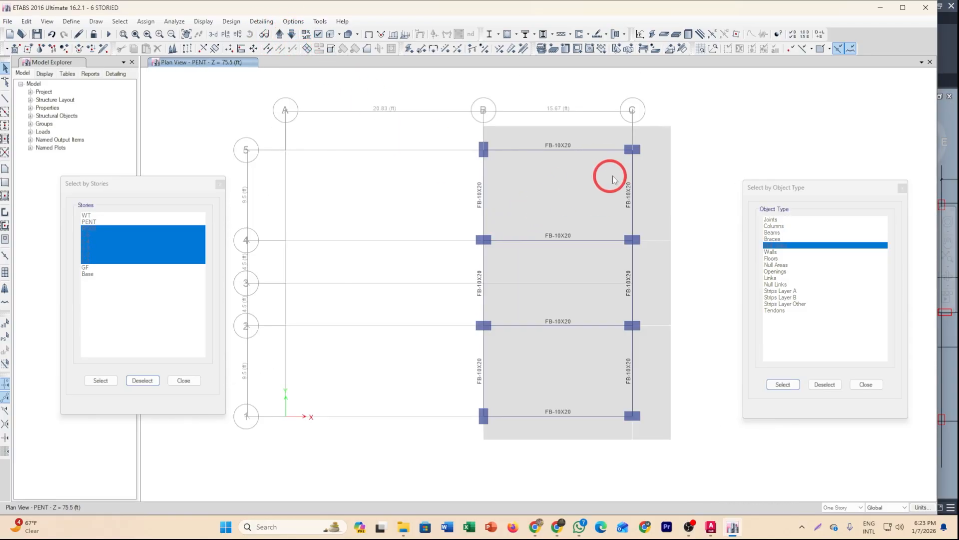
pyautogui.click(289, 34)
pyautogui.click(289, 33)
pyautogui.click(289, 34)
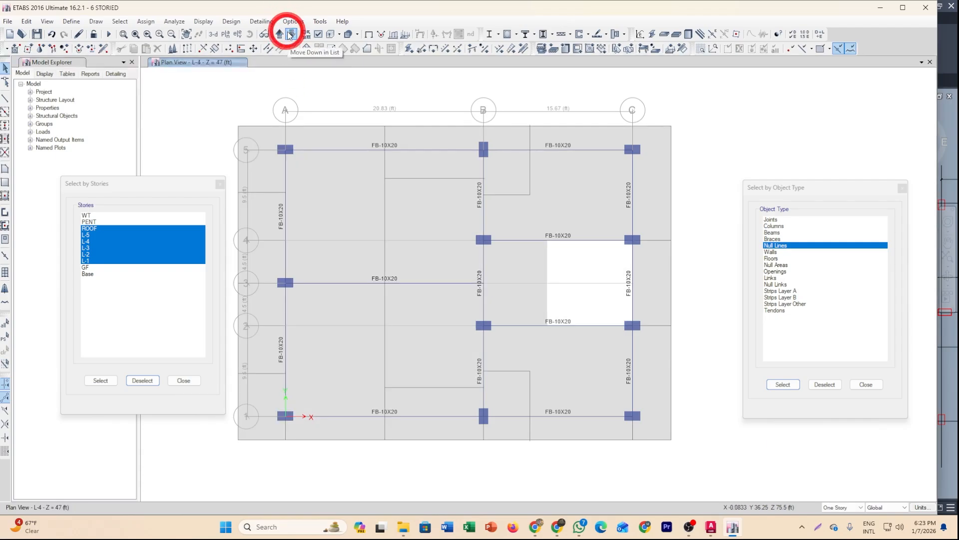
pyautogui.click(288, 34)
pyautogui.click(290, 35)
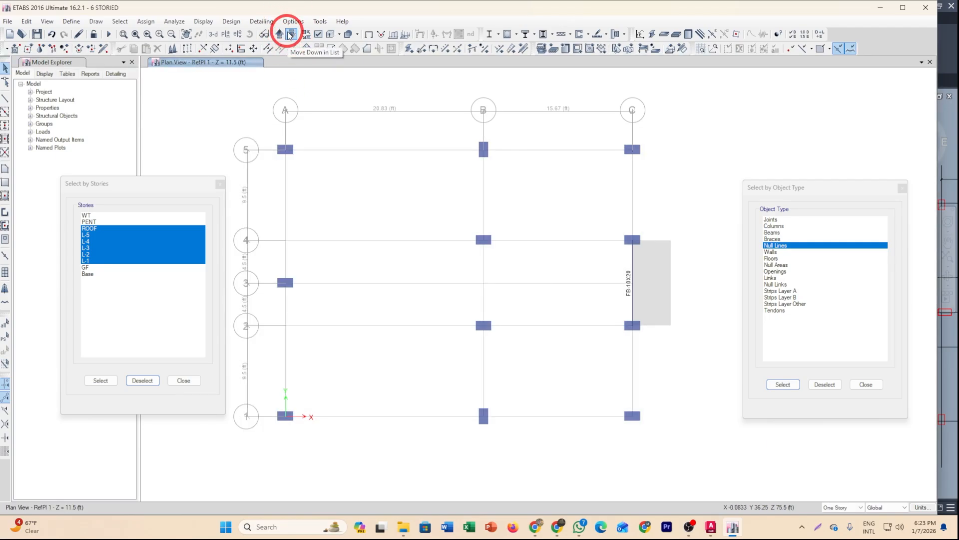
pyautogui.moveTo(342, 274); pyautogui.dragTo(379, 278, button='middle')
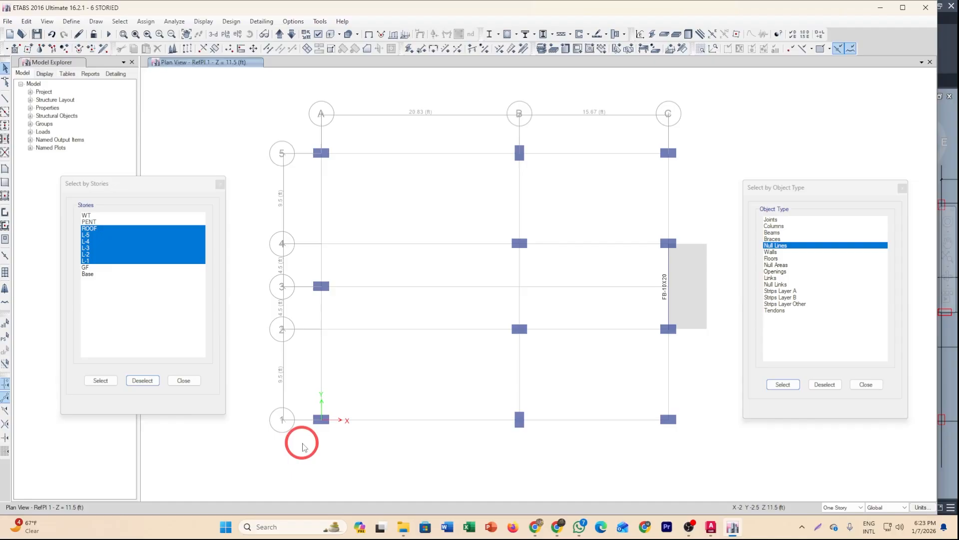
# - From the L-1 plan, select all Null Lines and Beams by object type and set the plan editing to Similar Stories
pyautogui.click(279, 34)
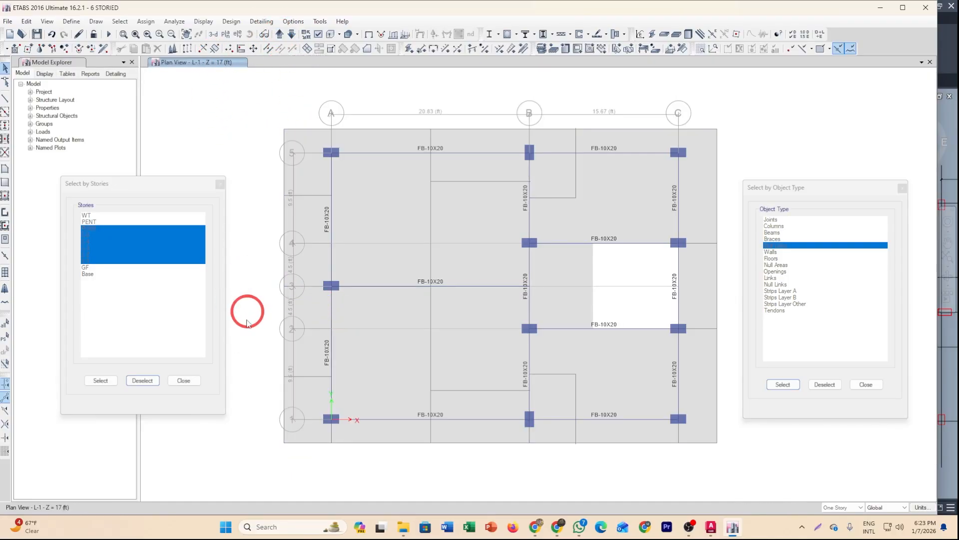
pyautogui.click(185, 380)
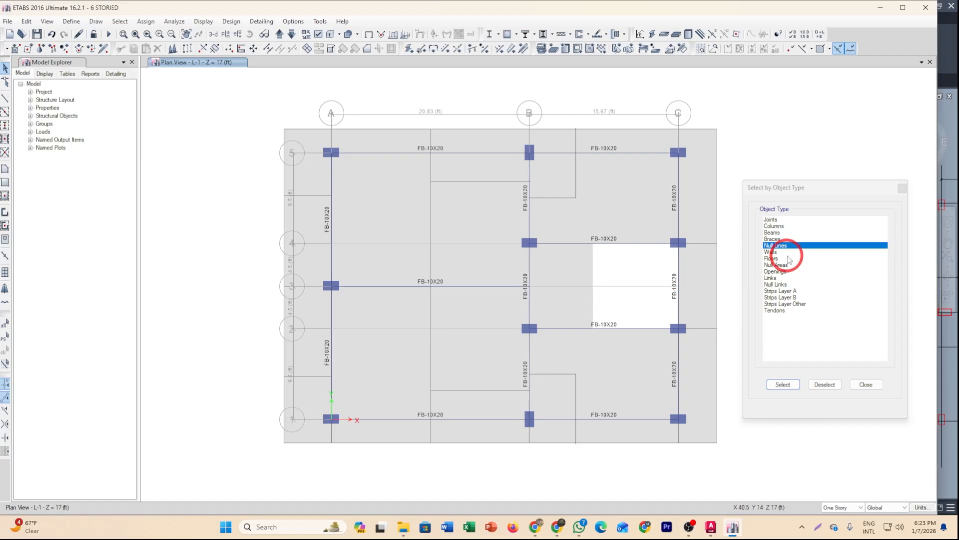
pyautogui.click(783, 382)
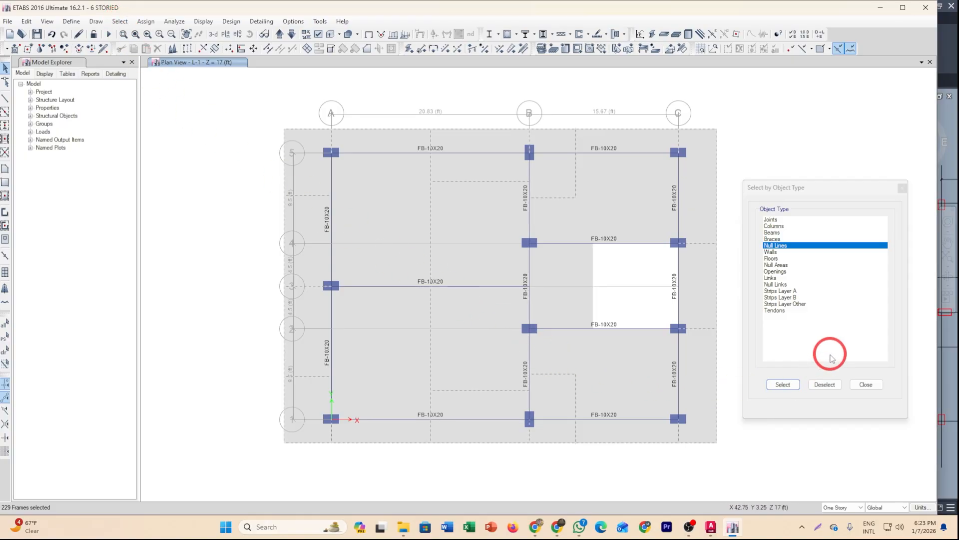
pyautogui.click(774, 233)
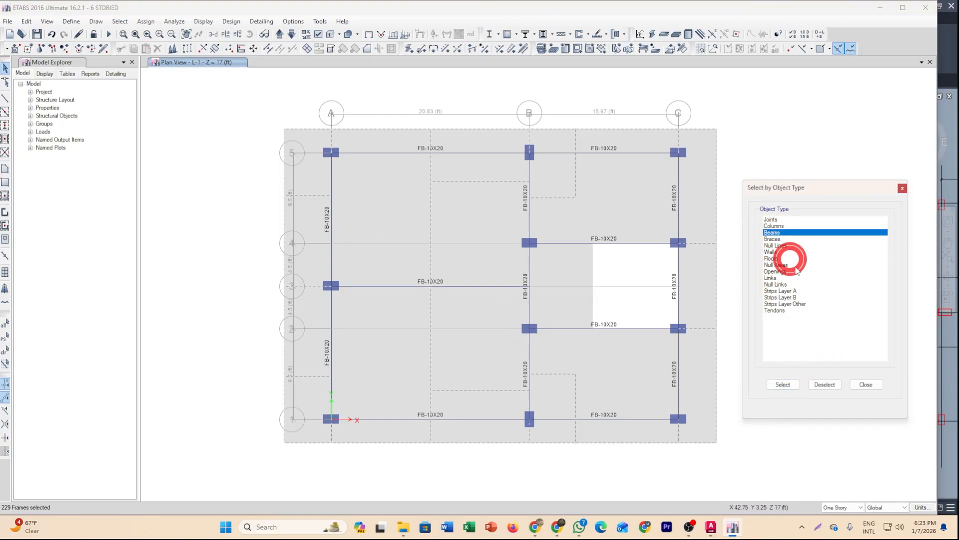
pyautogui.click(783, 385)
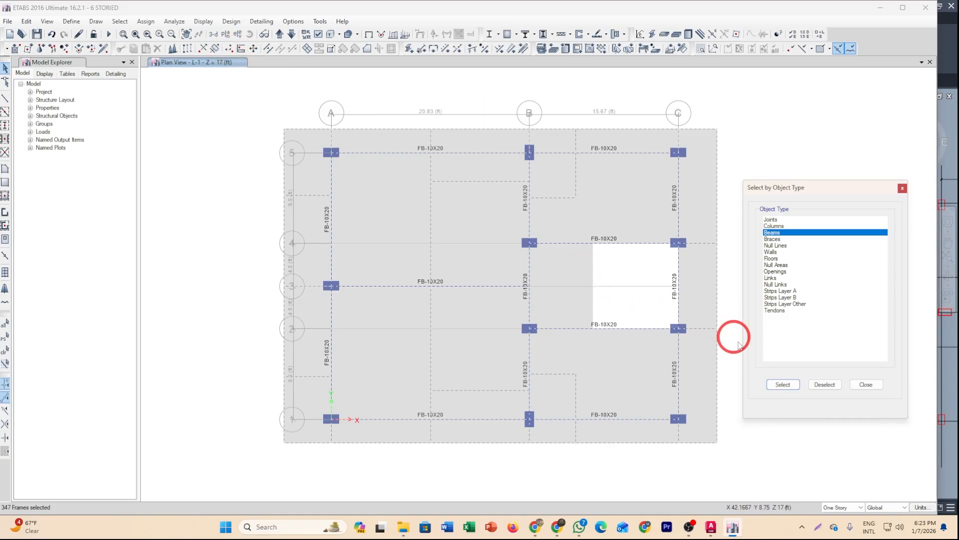
pyautogui.click(843, 508)
pyautogui.click(848, 529)
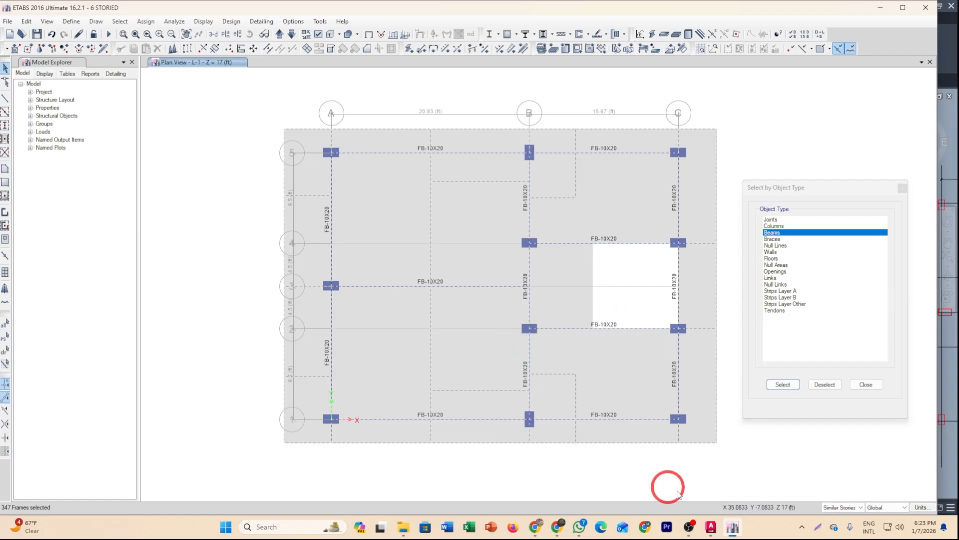
# - Switch to AutoCAD and examine the walls and beam lines along the edges of the typical floor plan
pyautogui.click(711, 526)
pyautogui.moveTo(466, 435); pyautogui.dragTo(460, 406, button='middle')
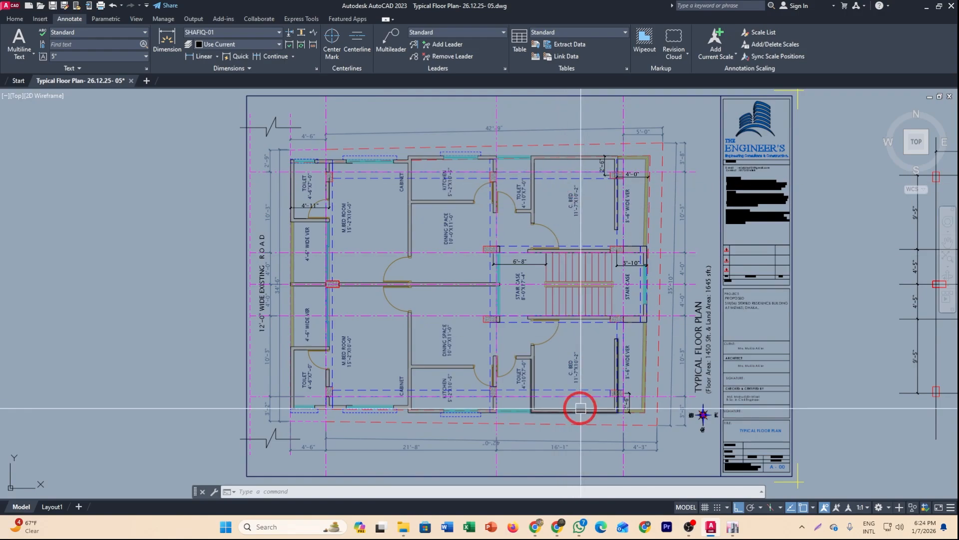
pyautogui.moveTo(582, 399)
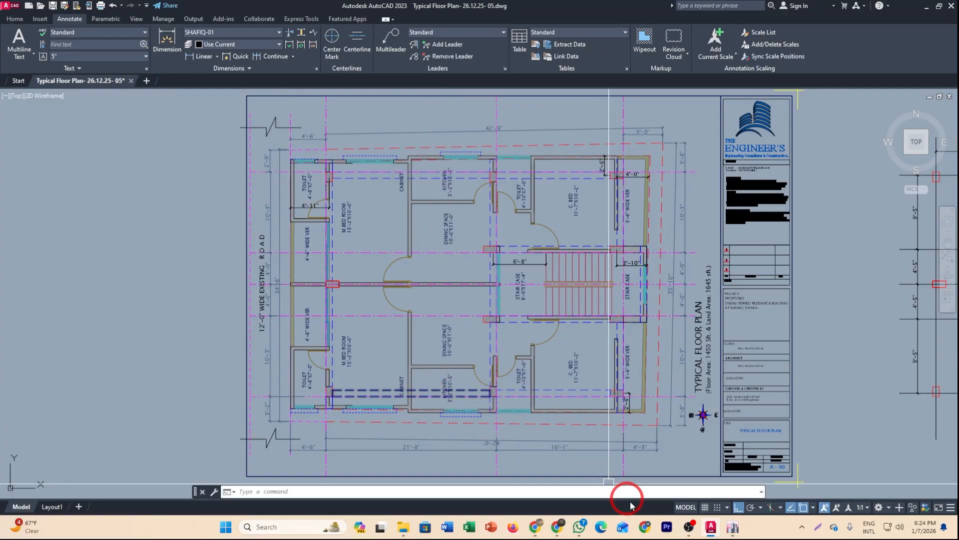
# - Return to ETABS and deselect the beams on grids 1 and 5 and the grid C beam beside the stair opening
pyautogui.click(732, 527)
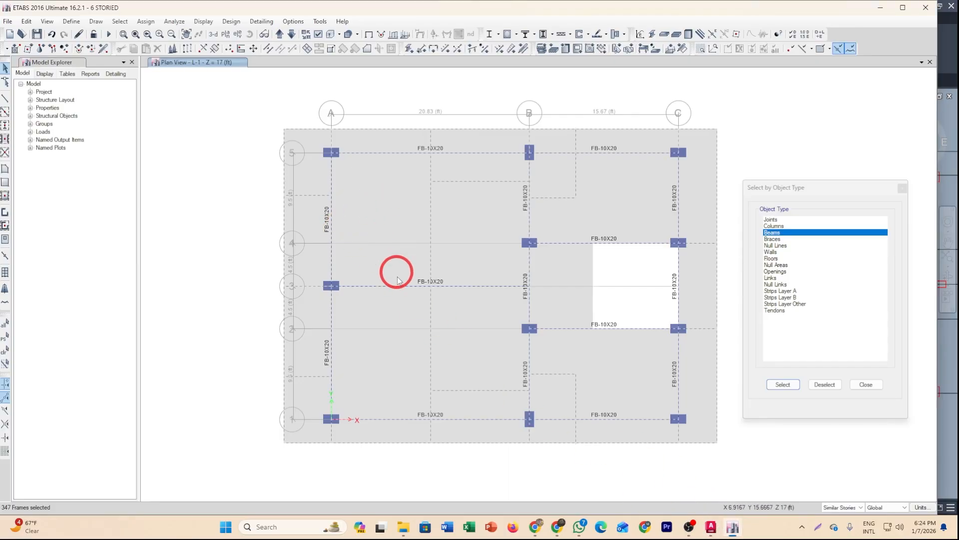
pyautogui.click(395, 420)
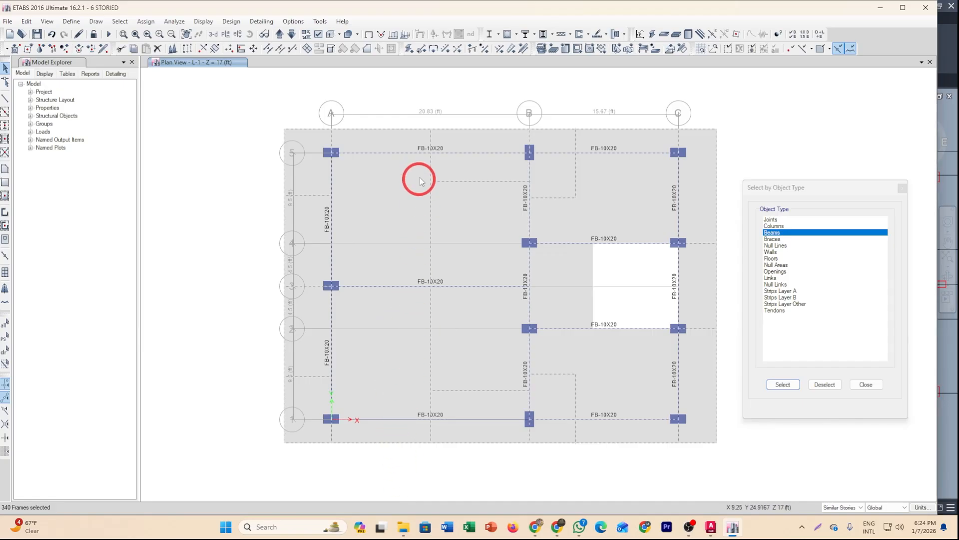
pyautogui.click(588, 157)
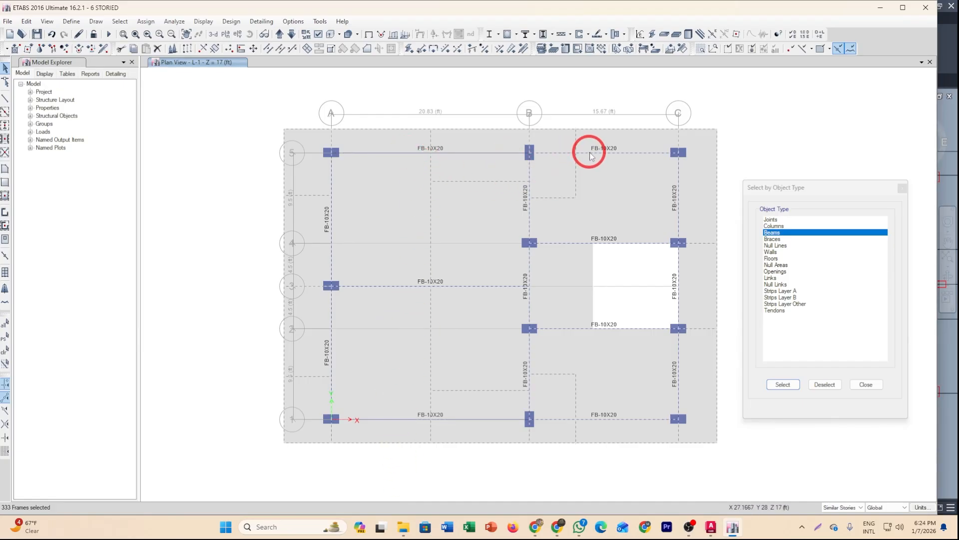
pyautogui.click(589, 152)
pyautogui.click(616, 420)
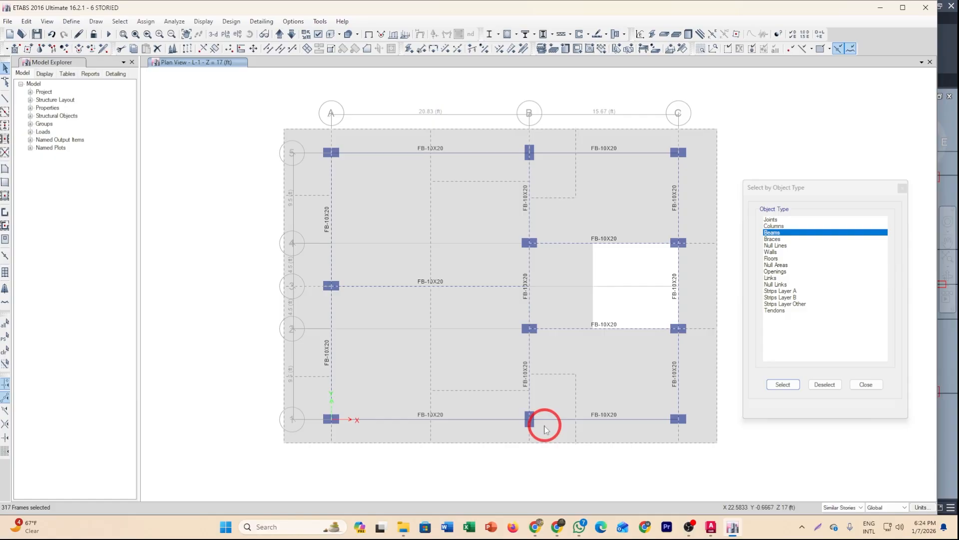
pyautogui.click(680, 296)
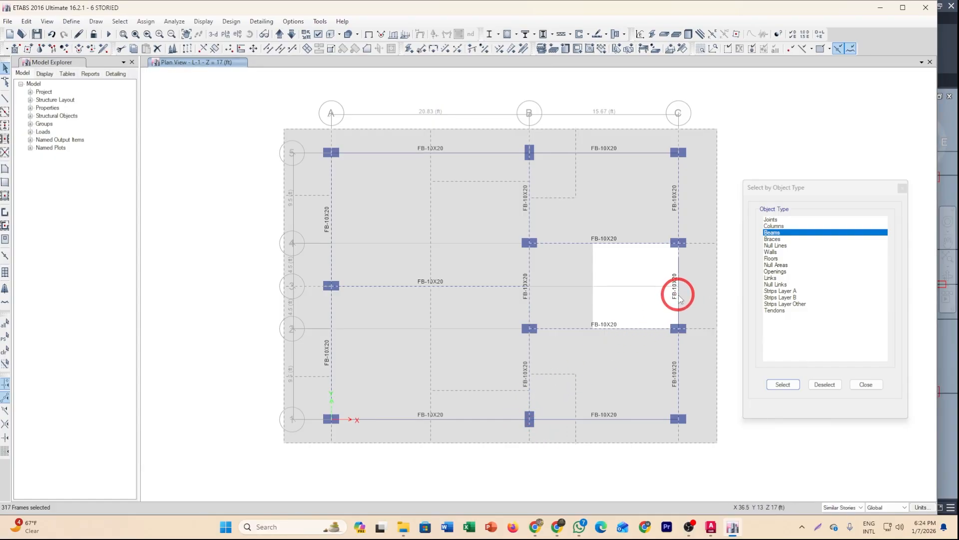
pyautogui.click(680, 297)
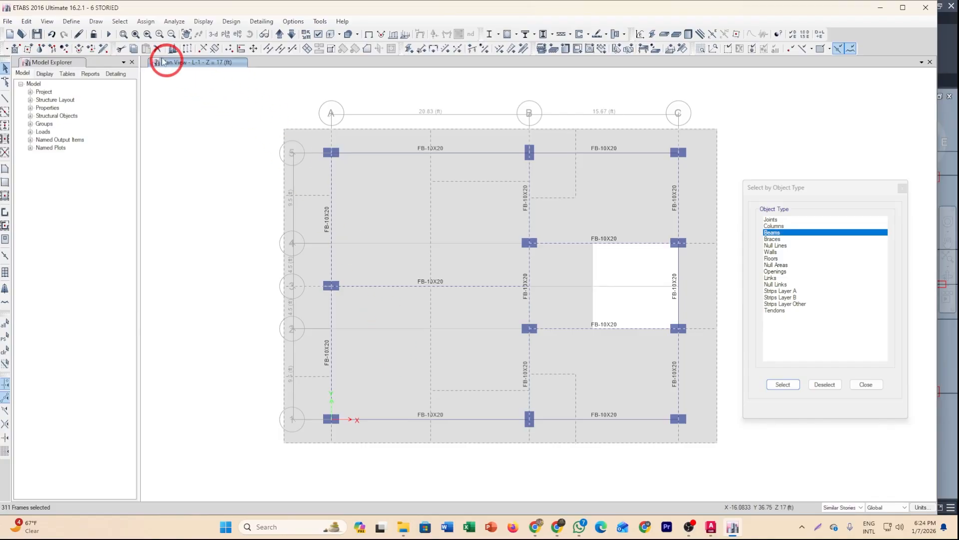
# - Deselect the objects on stories WT, PENT and ROOF, checking the typical floor plan in AutoCAD before returning to ETABS to apply it
pyautogui.click(123, 23)
pyautogui.moveTo(135, 46)
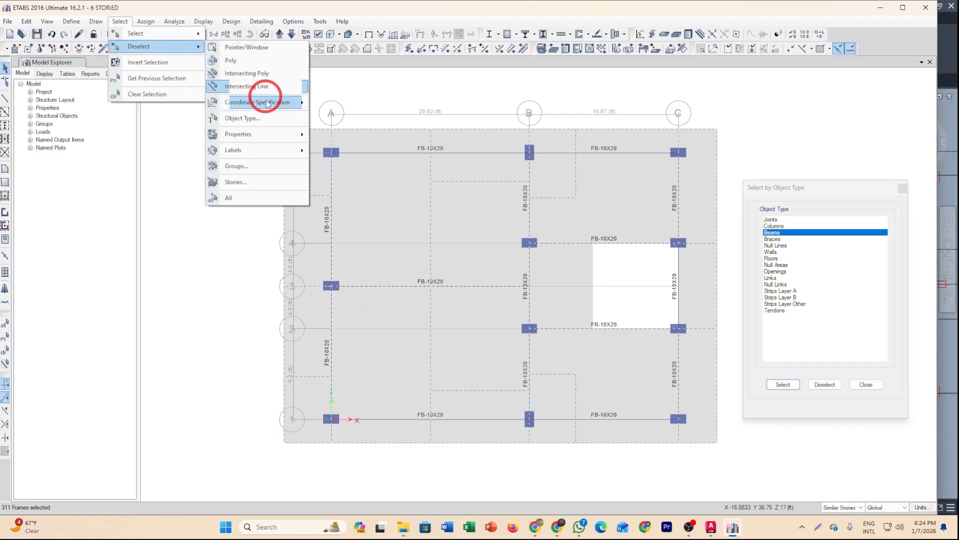
pyautogui.click(236, 182)
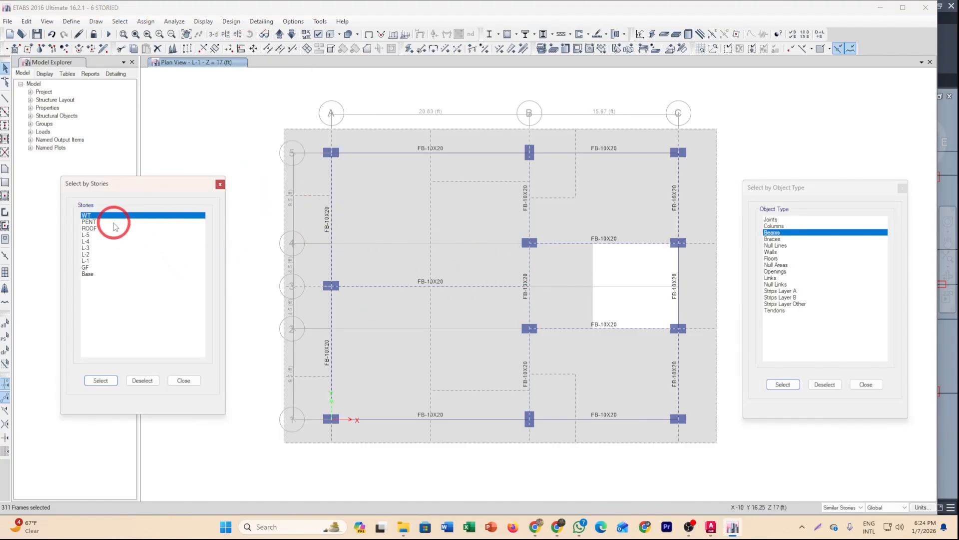
pyautogui.moveTo(110, 219); pyautogui.dragTo(111, 230)
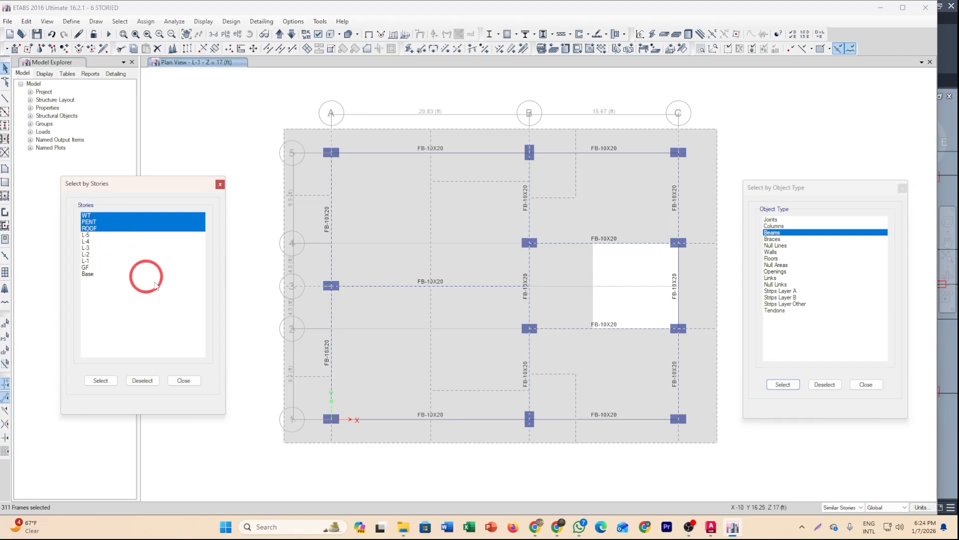
pyautogui.click(708, 531)
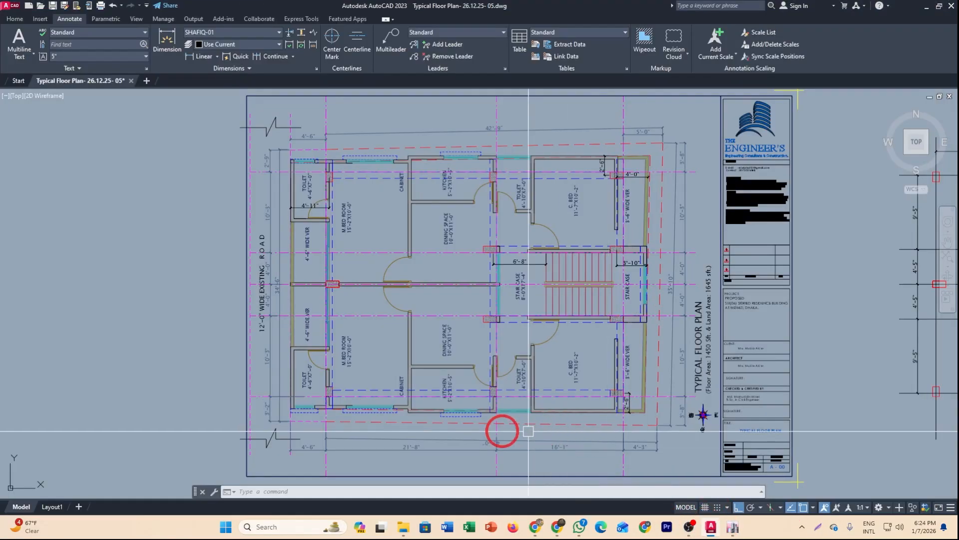
pyautogui.scroll(-5, 520, 360)
pyautogui.scroll(-4, 600, 357)
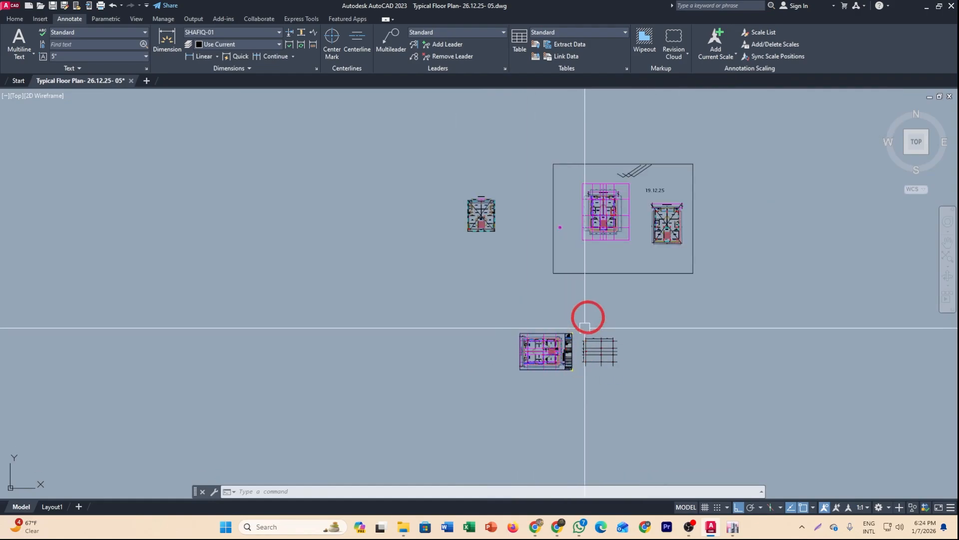
pyautogui.scroll(8, 550, 372)
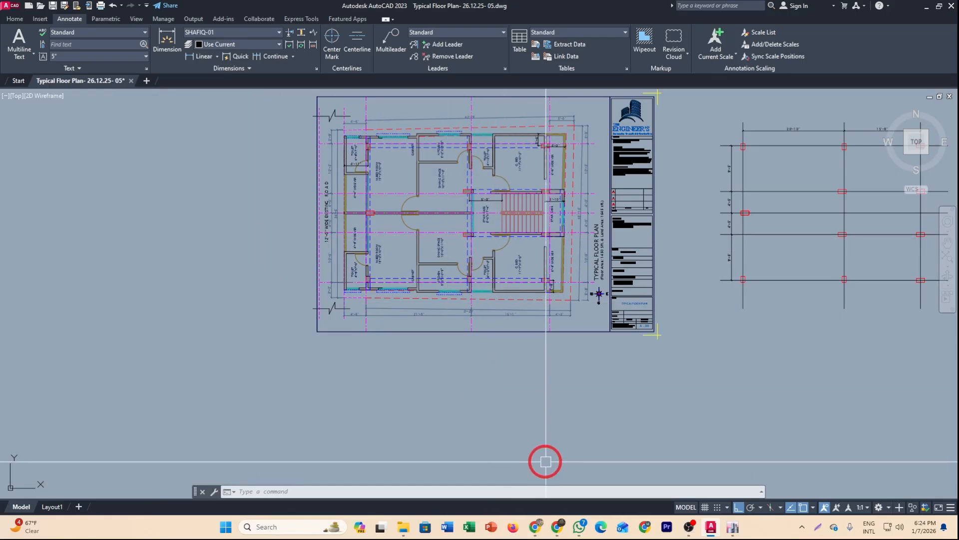
pyautogui.click(743, 528)
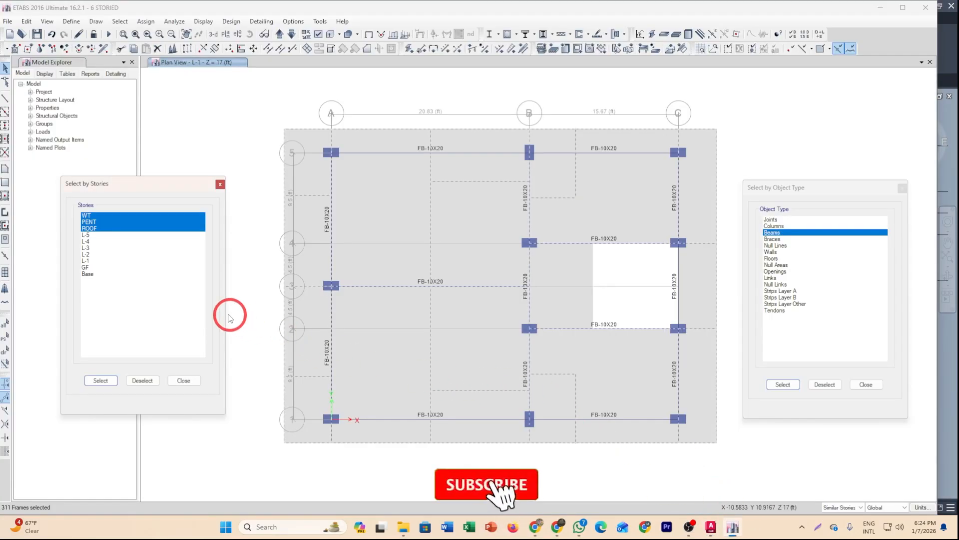
pyautogui.click(144, 381)
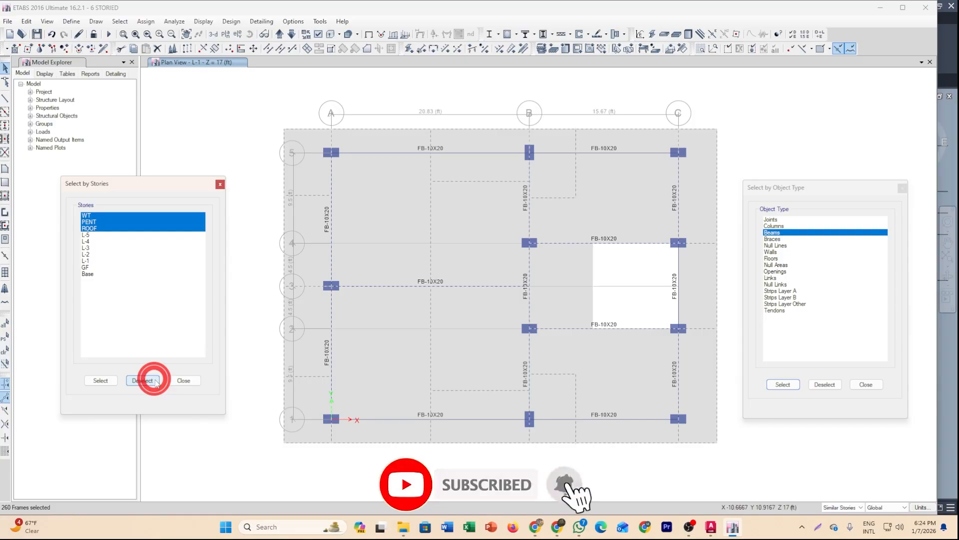
pyautogui.click(183, 380)
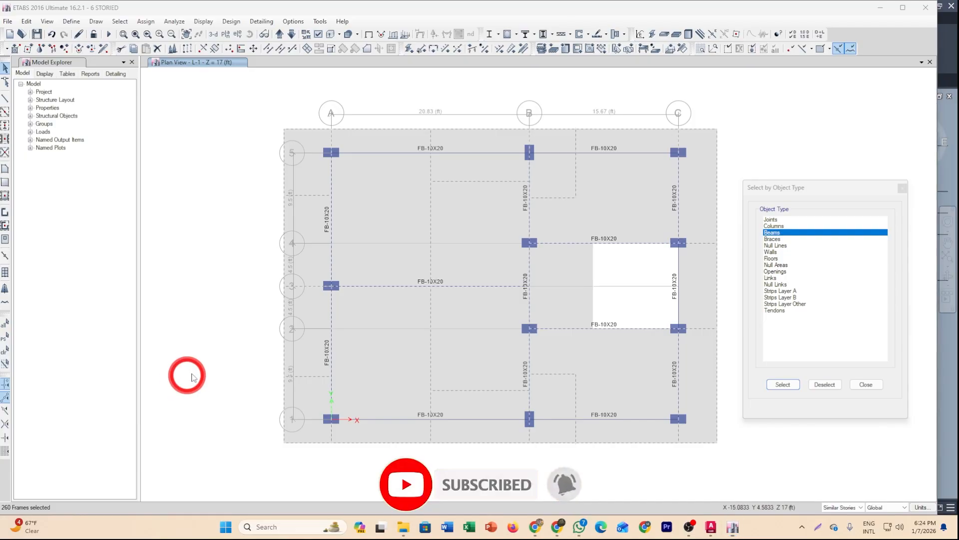
pyautogui.click(903, 189)
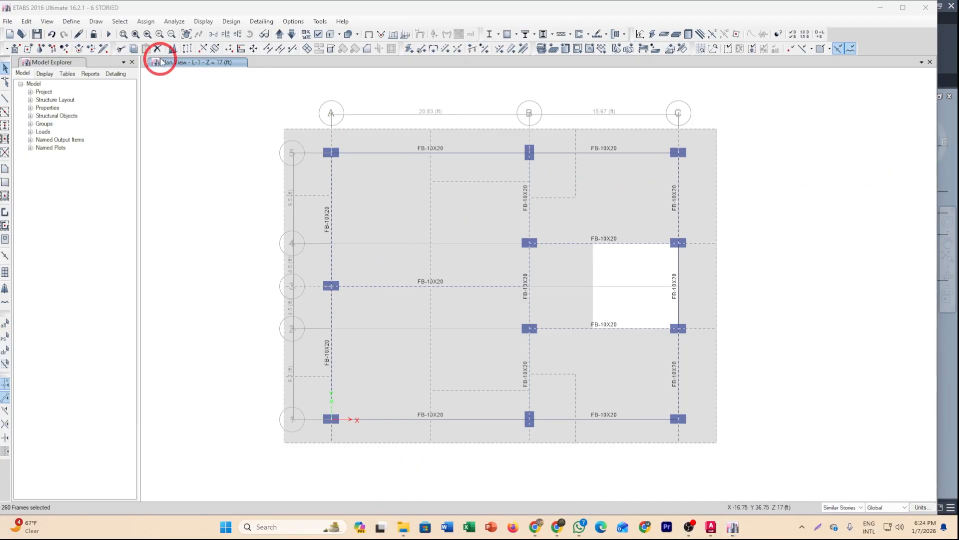
# - Assign a uniform distributed gravity load of 0.45 kip/ft in load pattern PWL to the selected frames, replacing existing loads
pyautogui.click(145, 22)
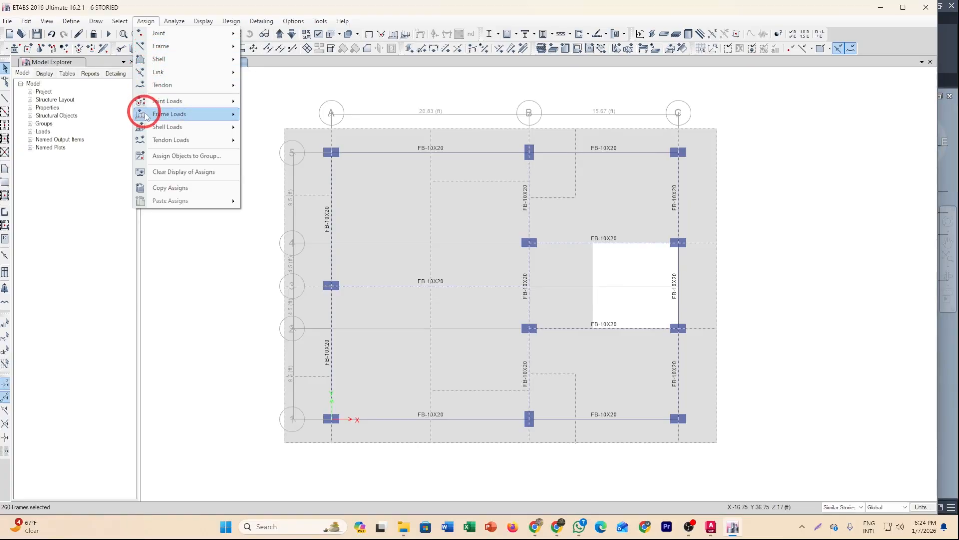
pyautogui.moveTo(166, 119)
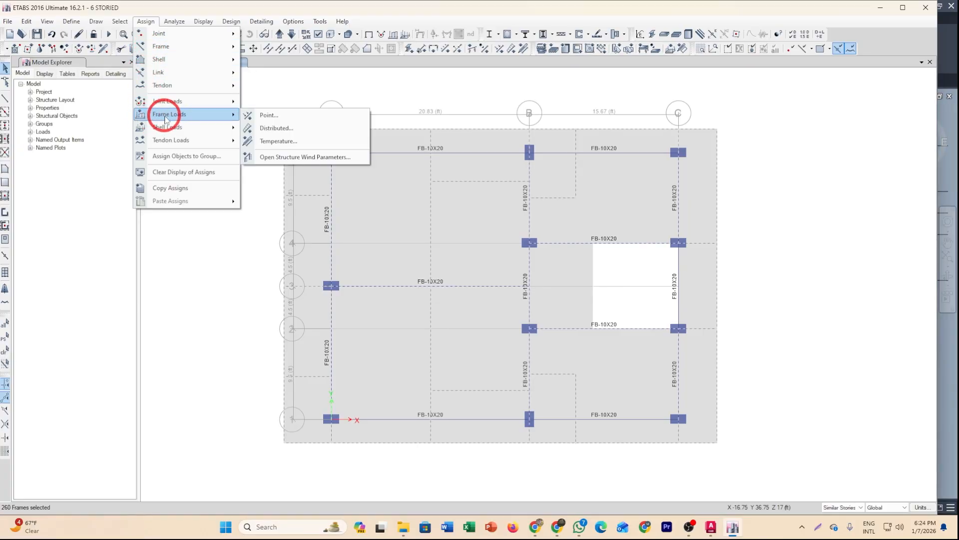
pyautogui.click(276, 129)
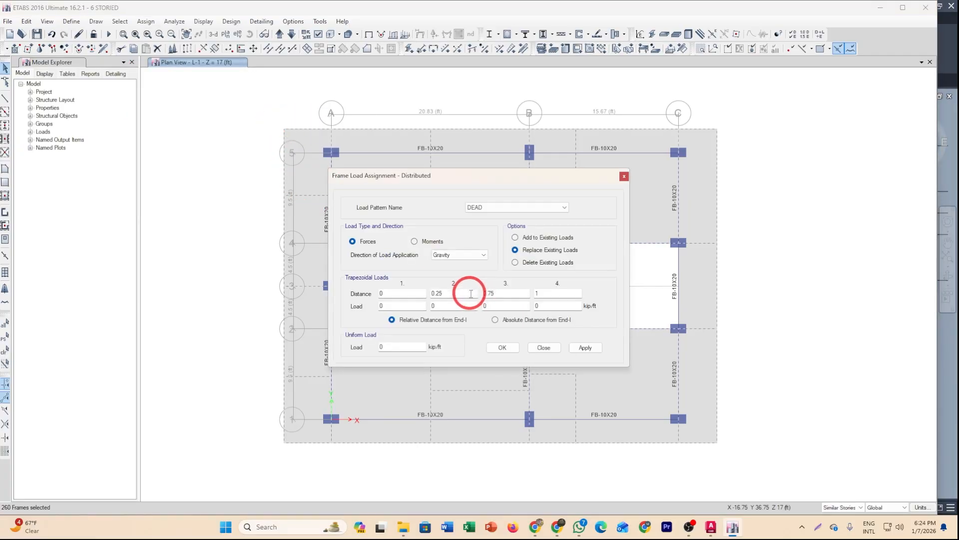
pyautogui.click(500, 208)
pyautogui.click(502, 236)
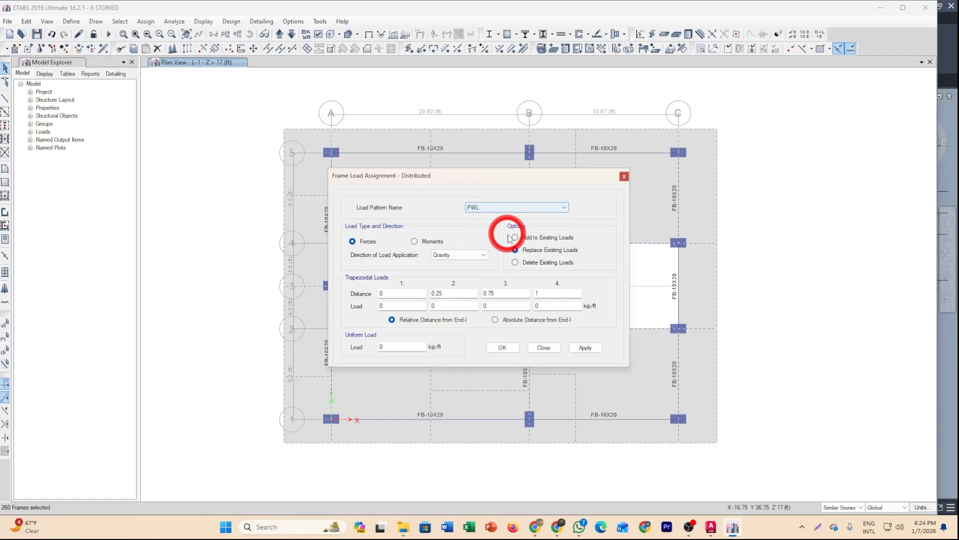
pyautogui.click(397, 346)
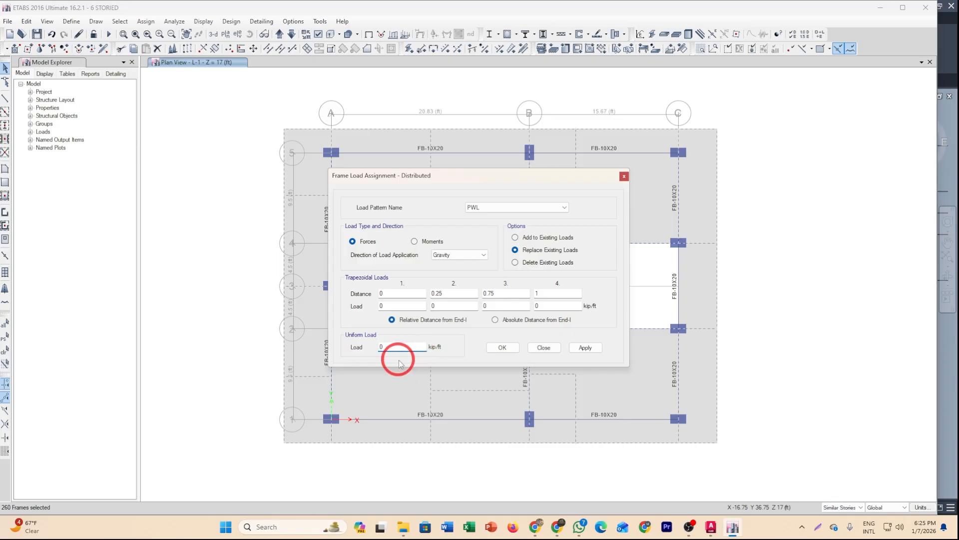
pyautogui.write('.45')
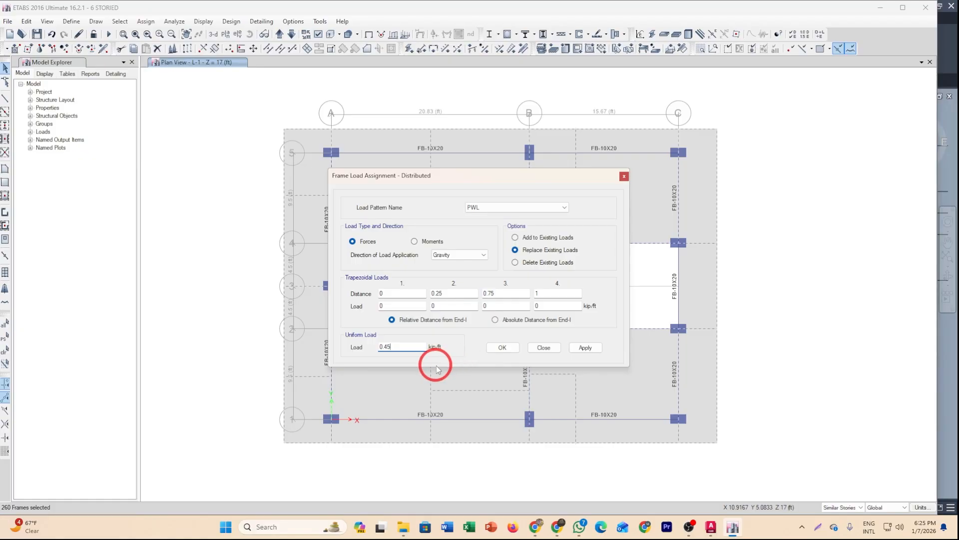
pyautogui.click(544, 348)
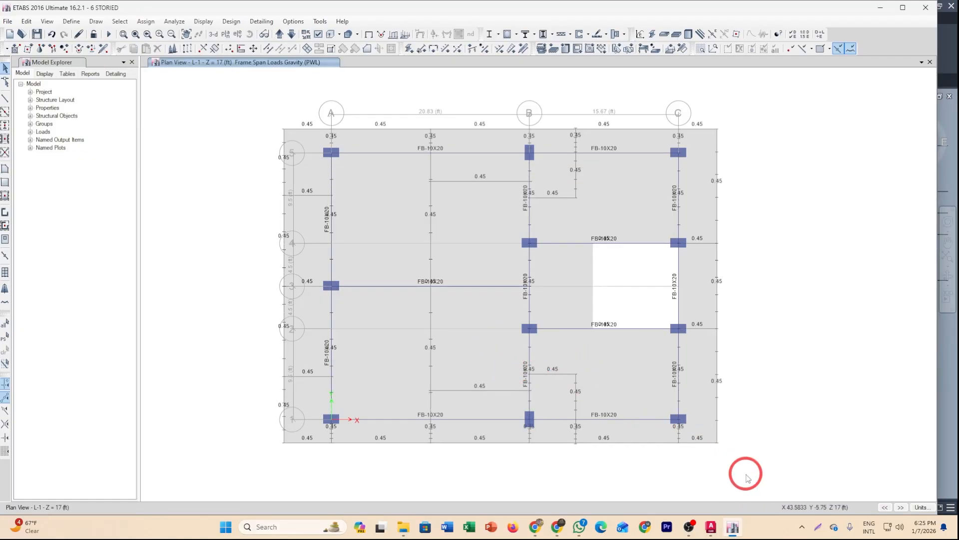
# - Go up to the ROOF plan, clear the load display and set the plan editing to One Story
pyautogui.click(280, 34)
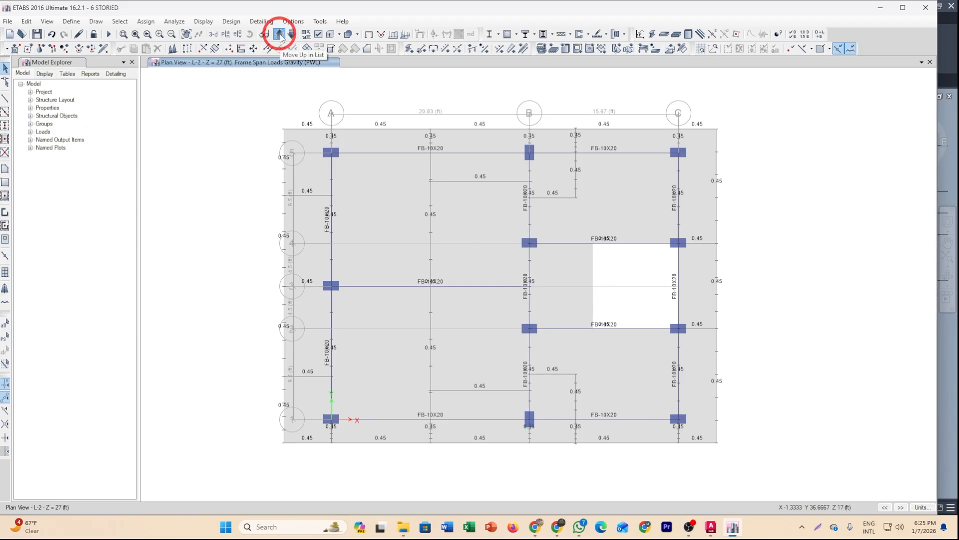
pyautogui.click(280, 34)
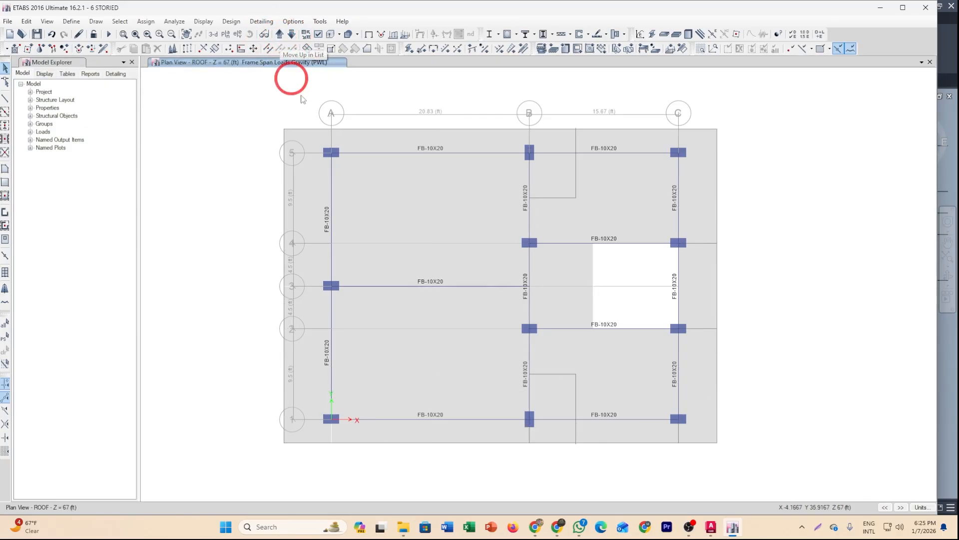
pyautogui.click(368, 35)
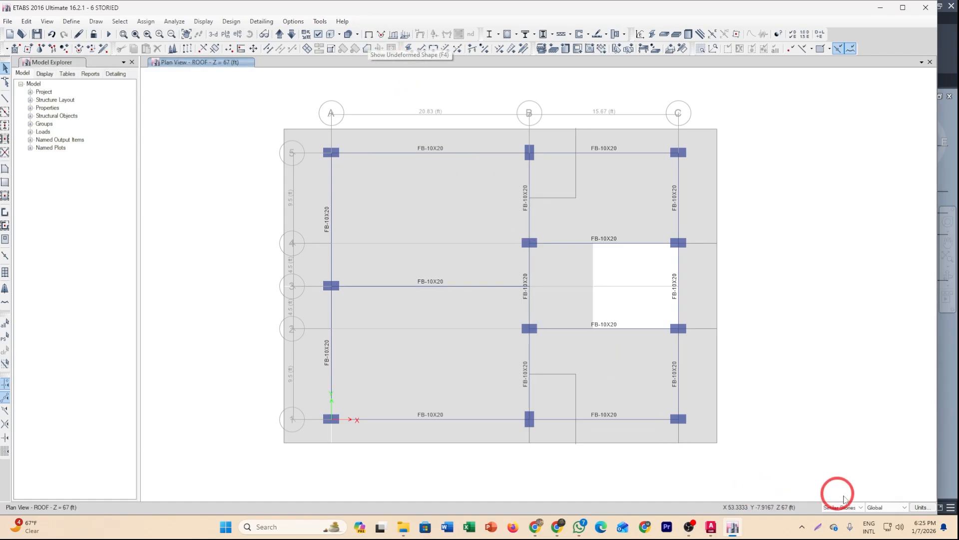
pyautogui.click(852, 506)
pyautogui.click(836, 517)
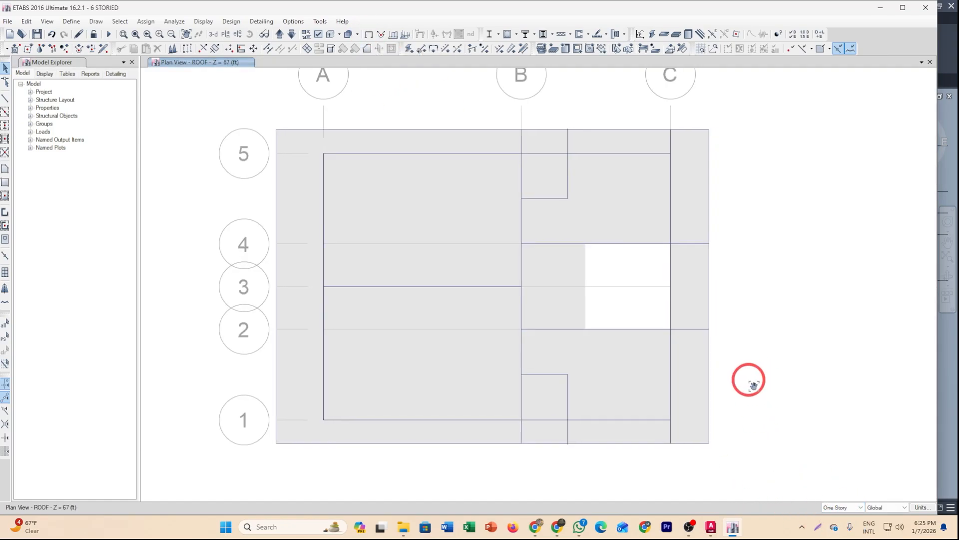
# - On the ROOF plan, select the slab-edge lines from grid B outward past grid C, the grid B and grid 4 beams, and the inner null lines
pyautogui.moveTo(764, 472); pyautogui.dragTo(525, 100)
pyautogui.moveTo(581, 203); pyautogui.dragTo(554, 182)
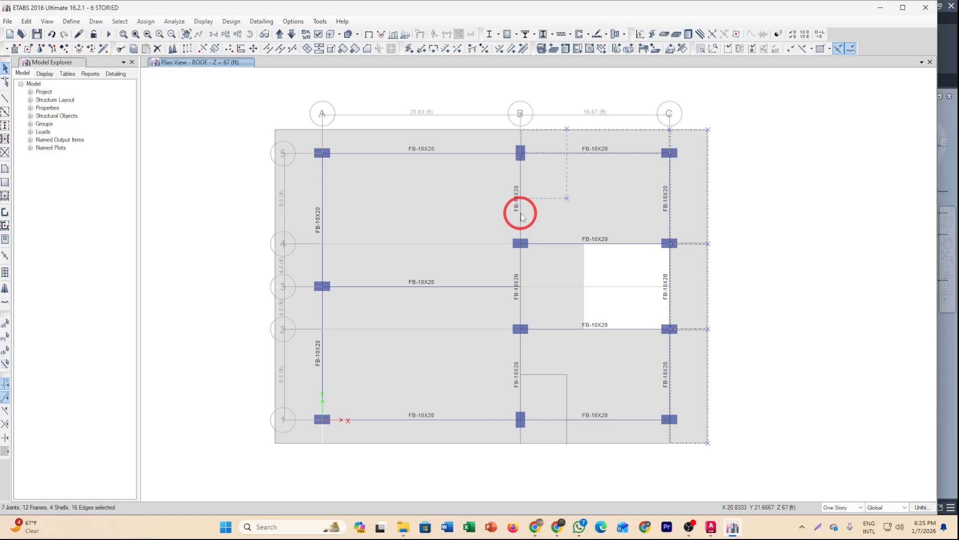
pyautogui.click(521, 216)
pyautogui.click(562, 244)
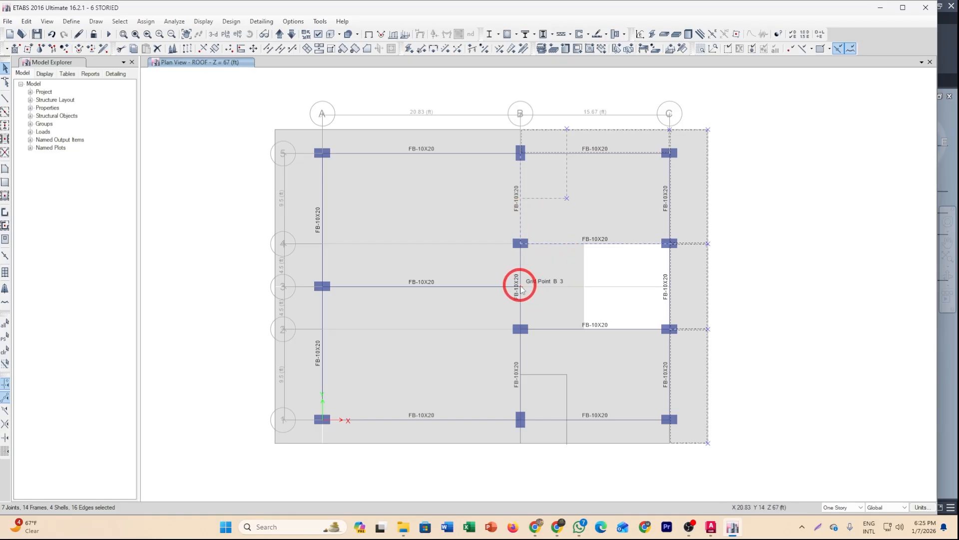
pyautogui.click(520, 286)
pyautogui.click(520, 270)
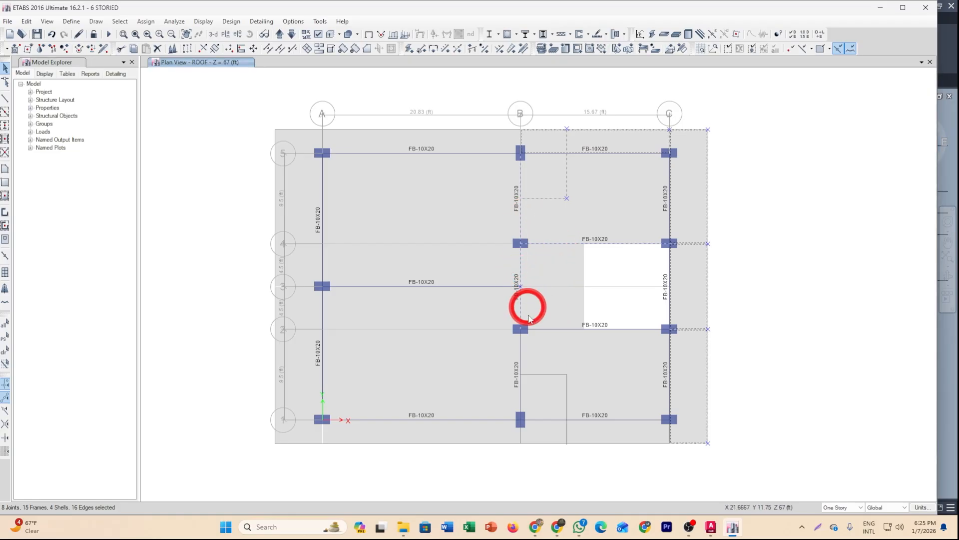
pyautogui.click(521, 392)
pyautogui.moveTo(585, 388); pyautogui.dragTo(559, 372)
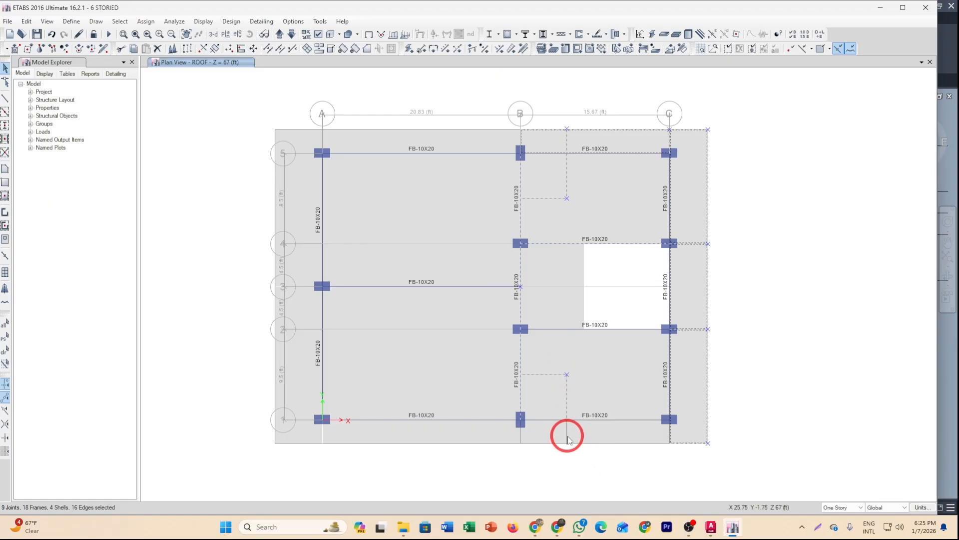
pyautogui.moveTo(711, 456); pyautogui.dragTo(518, 439)
pyautogui.click(520, 436)
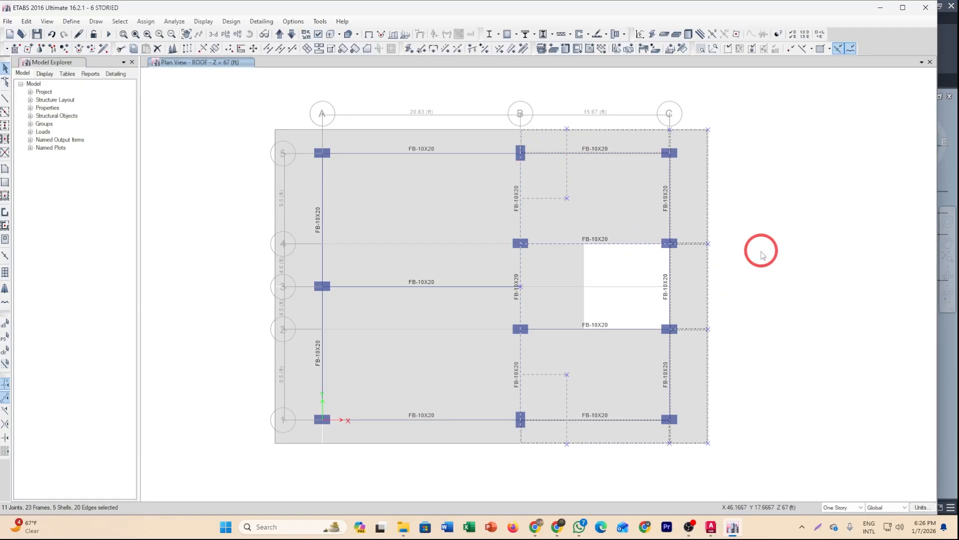
# - Add the grid C beams between grids 1-2 and 4-5 to the selection and assign the 0.45 kip/ft uniform PWL load
pyautogui.click(655, 373)
pyautogui.click(670, 347)
pyautogui.click(670, 207)
pyautogui.click(644, 220)
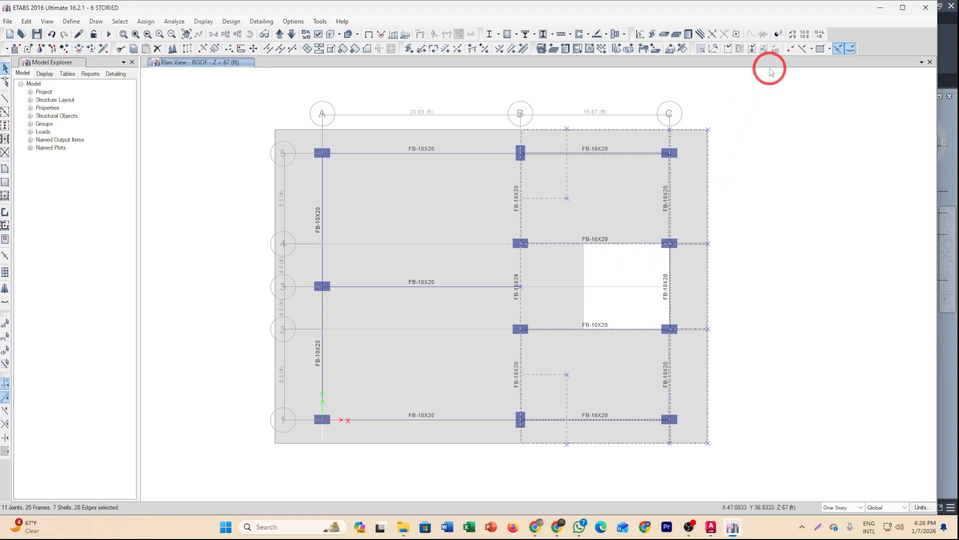
pyautogui.click(509, 48)
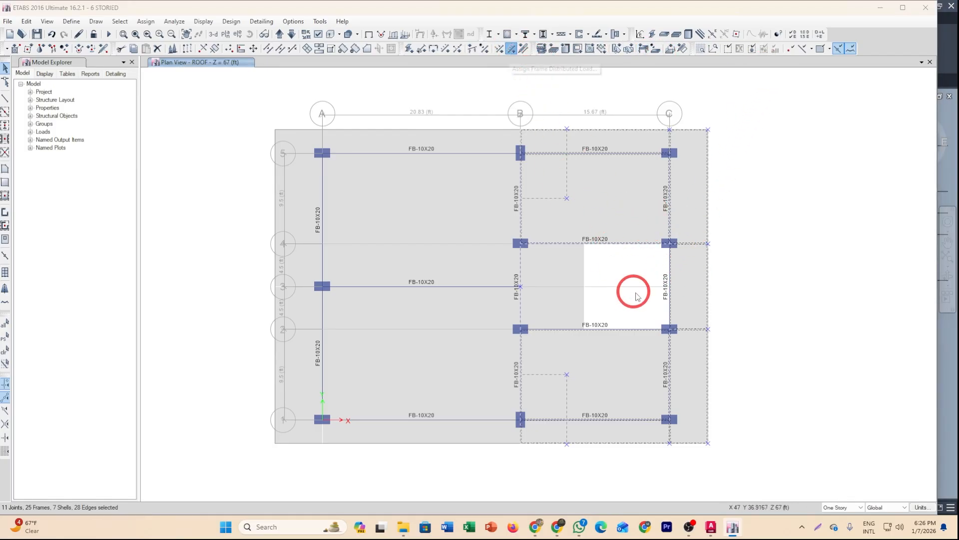
pyautogui.click(506, 348)
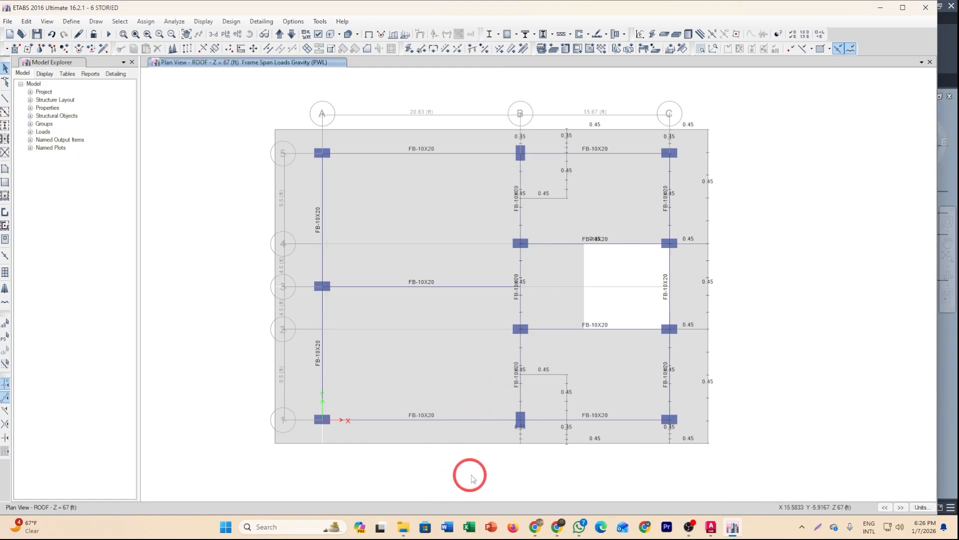
# - On the ROOF plan, select the slab-edge lines around the grid A to B half and clear the load display
pyautogui.moveTo(479, 467); pyautogui.dragTo(272, 463)
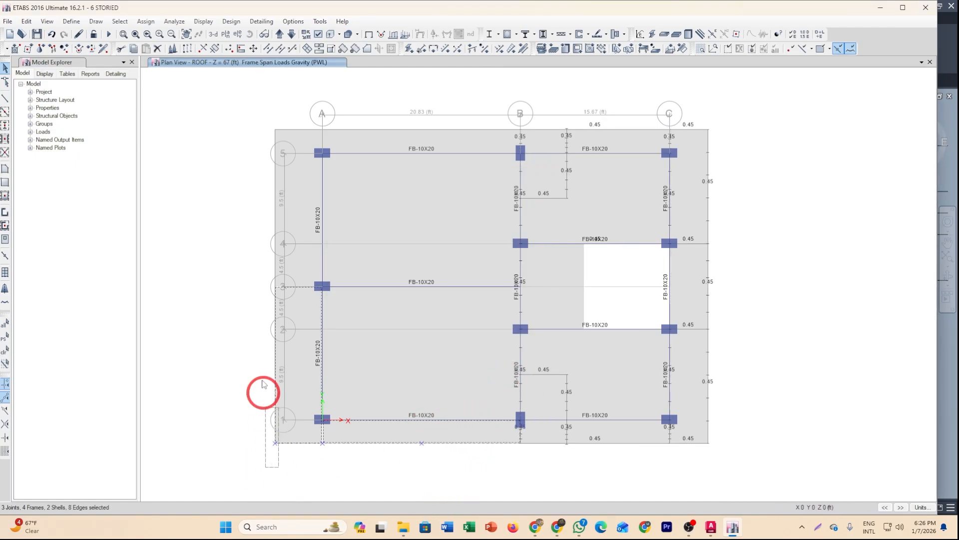
pyautogui.moveTo(263, 383); pyautogui.dragTo(238, 119)
pyautogui.moveTo(493, 140); pyautogui.dragTo(303, 113)
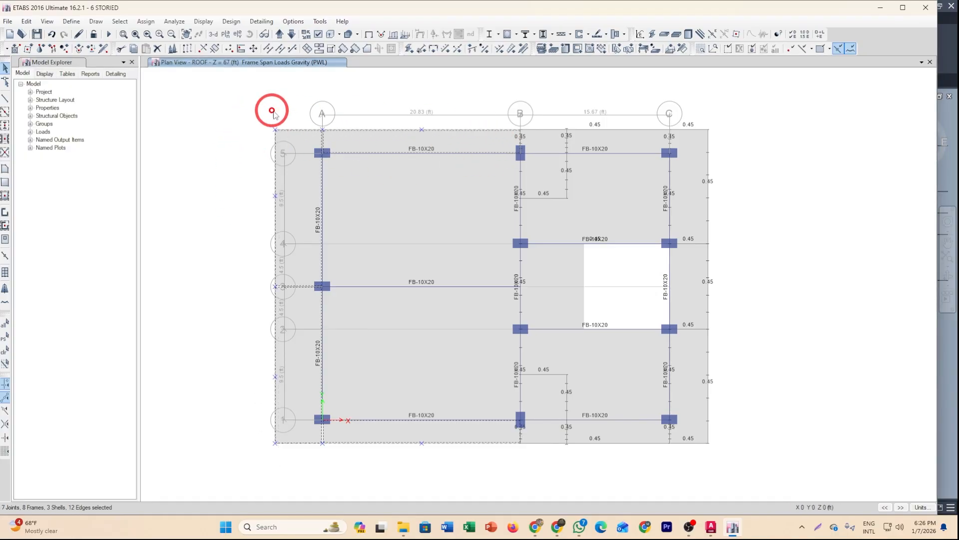
pyautogui.click(370, 35)
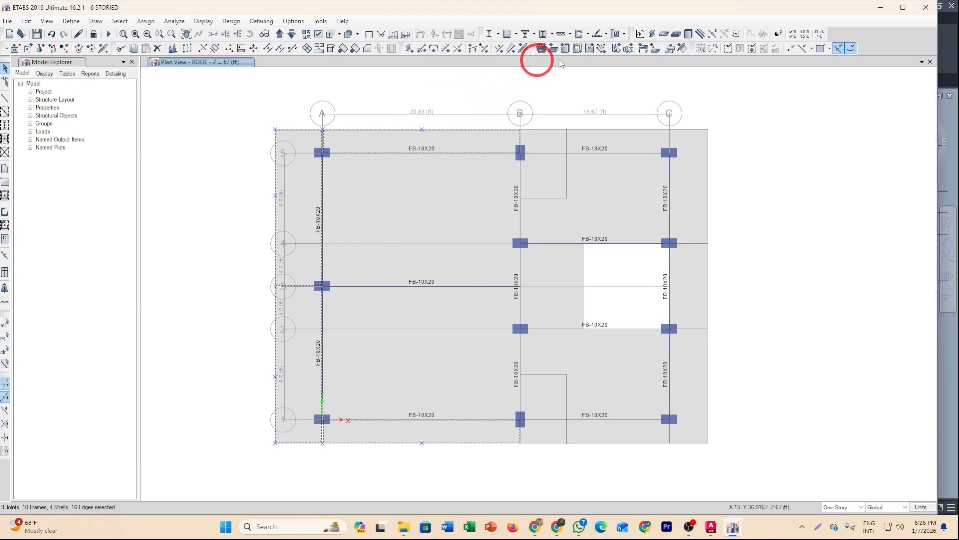
# - Add the PENT plan's grid 1 and 5 beams and outer grid B and C beams to the selection and assign 0.2 kip/ft uniform PWL load
pyautogui.click(280, 34)
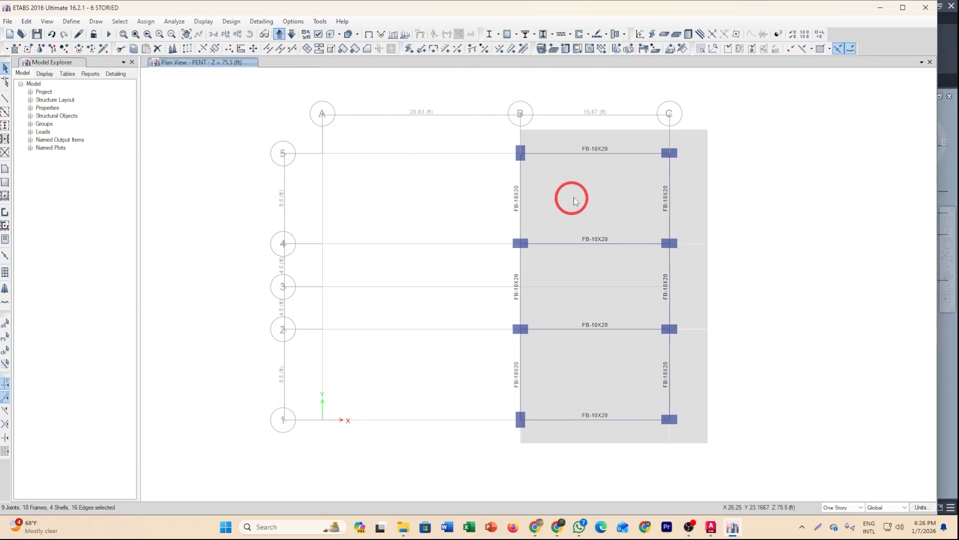
pyautogui.click(596, 151)
pyautogui.click(671, 195)
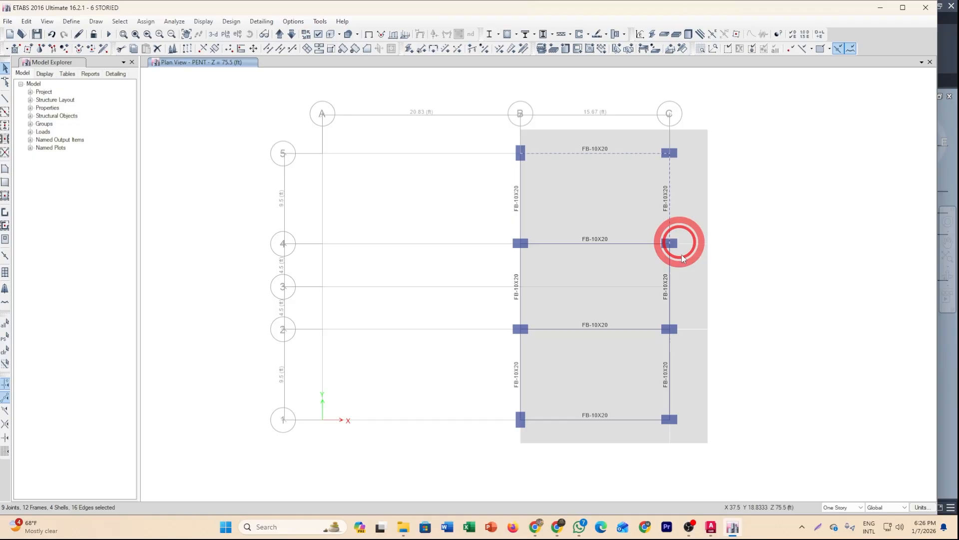
pyautogui.click(670, 397)
pyautogui.click(613, 419)
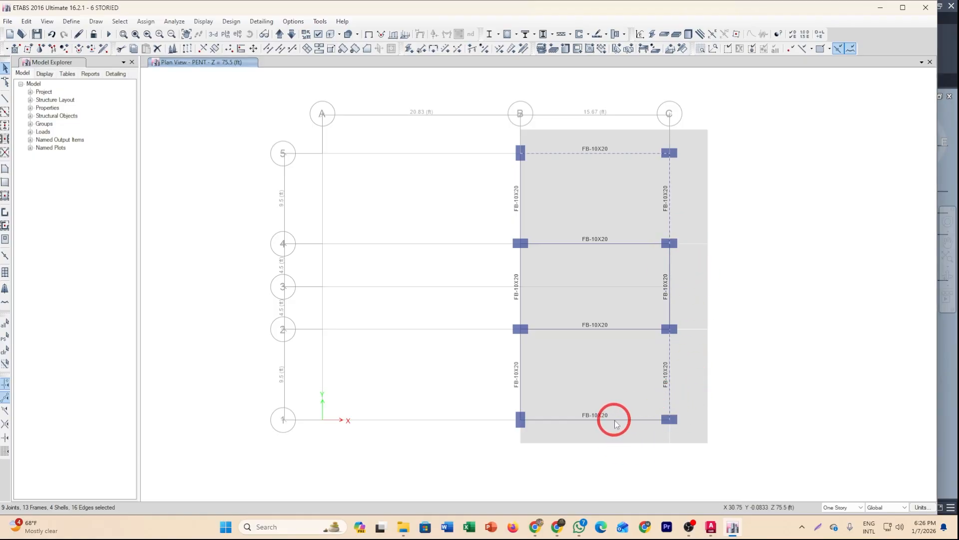
pyautogui.click(520, 387)
pyautogui.click(520, 205)
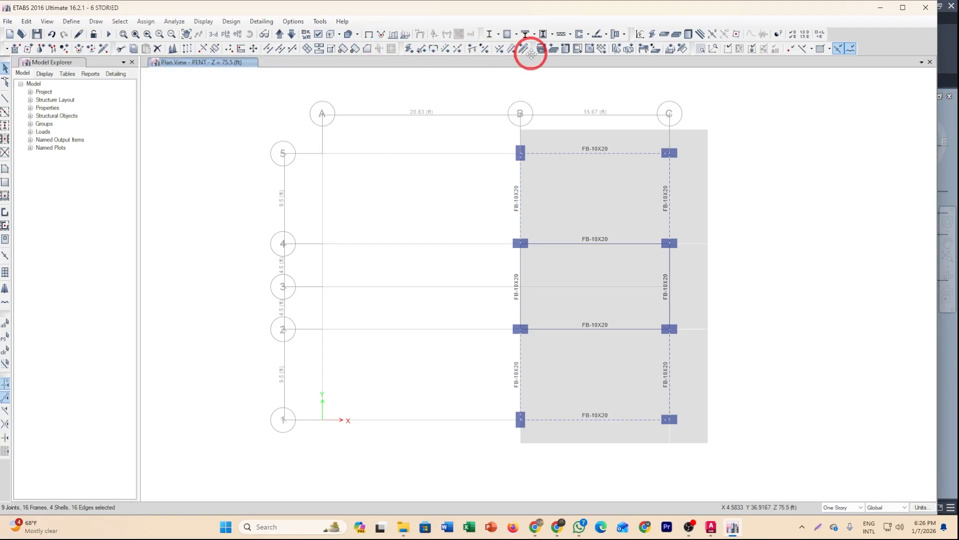
pyautogui.click(511, 49)
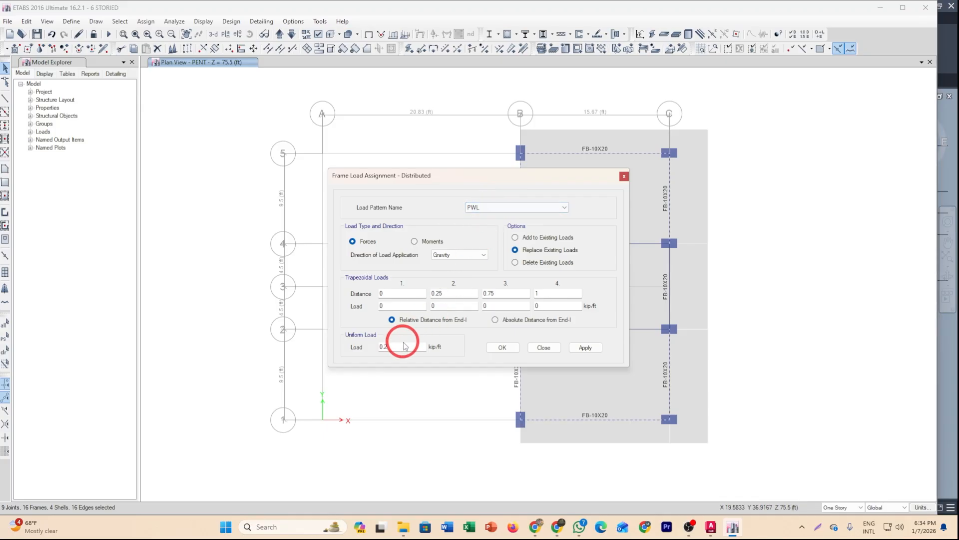
pyautogui.click(586, 348)
pyautogui.click(504, 348)
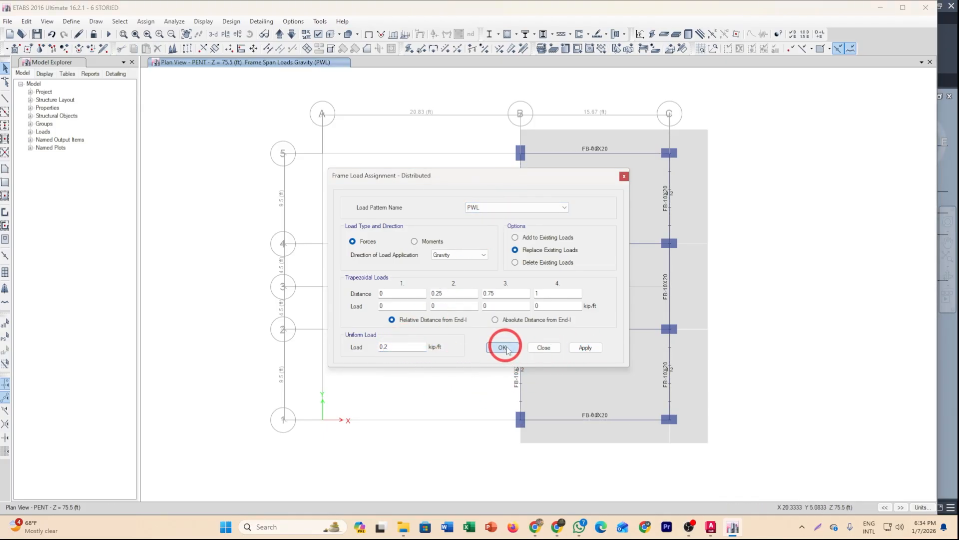
# - On the WT plan, select the four perimeter beams and assign a 0.1 kip/ft uniform PWL load to them
pyautogui.click(279, 34)
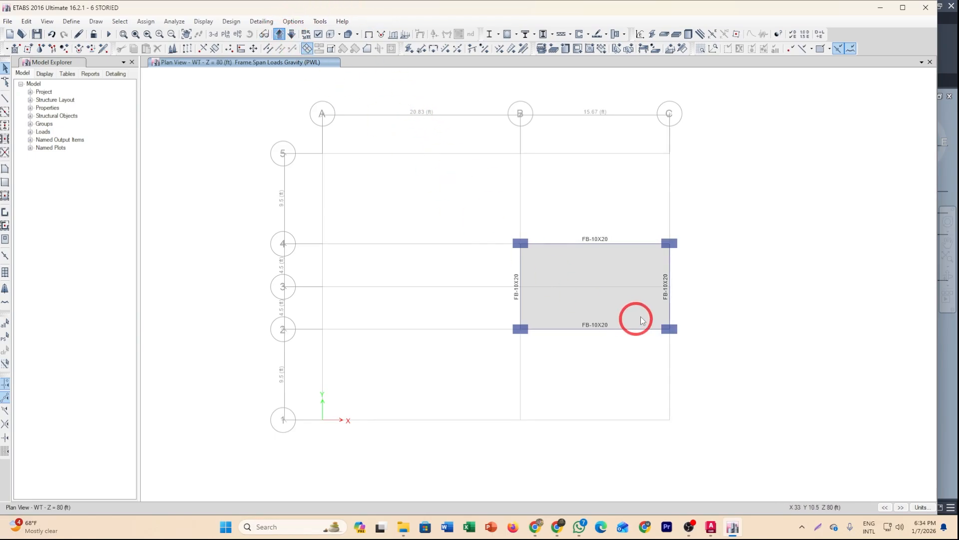
pyautogui.click(602, 333)
pyautogui.click(593, 327)
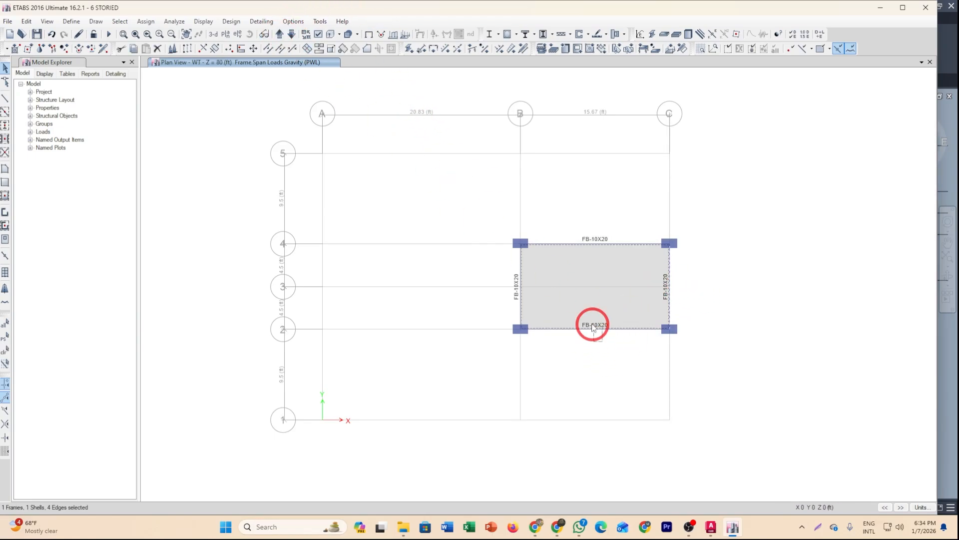
pyautogui.click(609, 244)
pyautogui.click(521, 275)
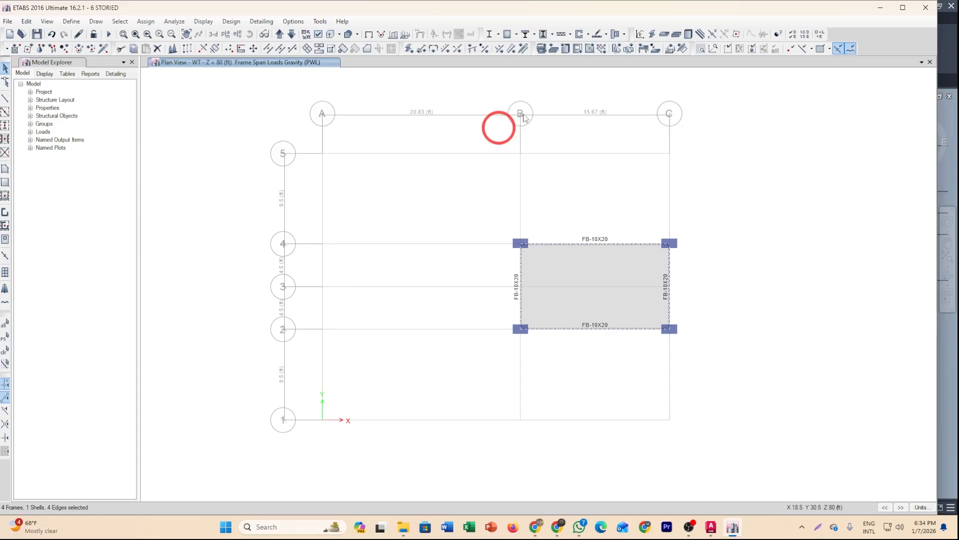
pyautogui.click(512, 49)
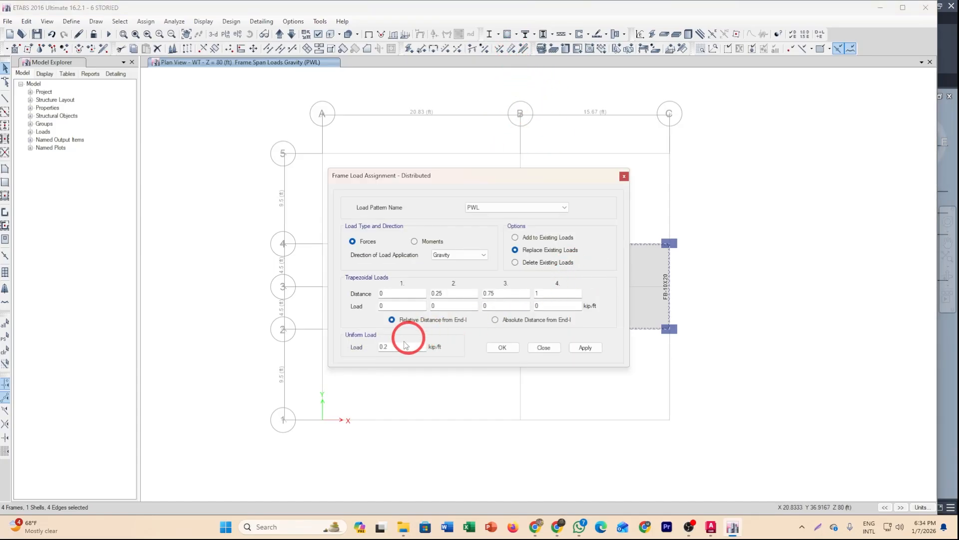
pyautogui.press('BackSpace')
pyautogui.write('1')
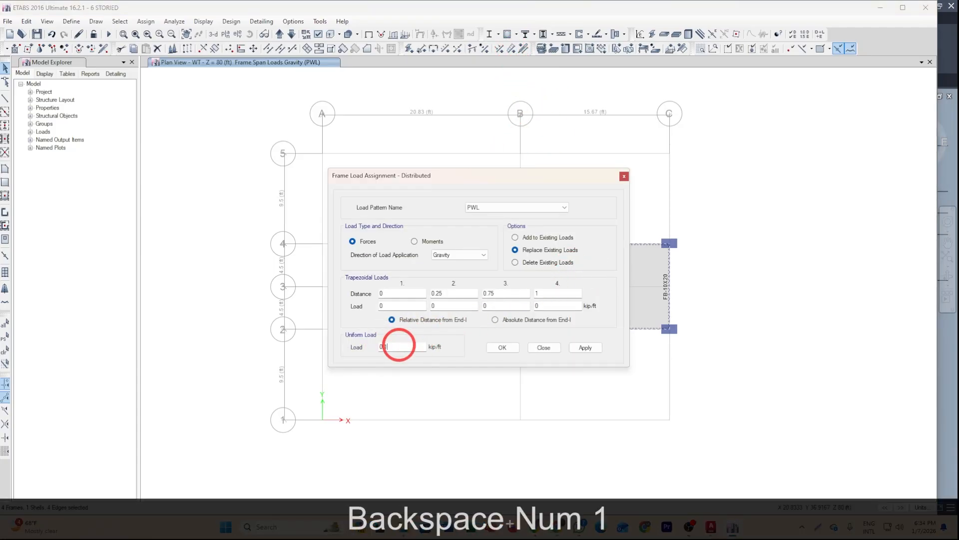
pyautogui.click(504, 347)
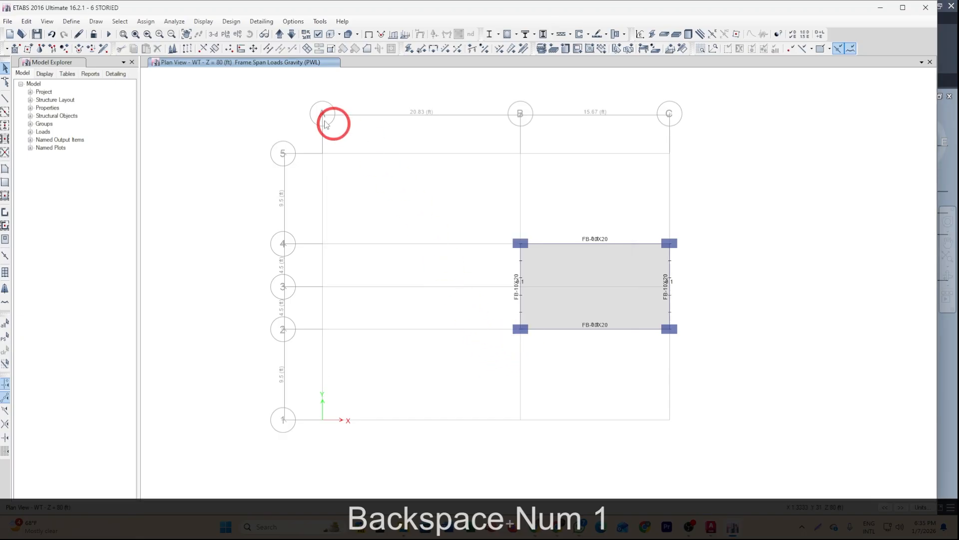
# - Show the whole building in 3-D and examine the assigned PWL wall loads on all floors
pyautogui.click(214, 34)
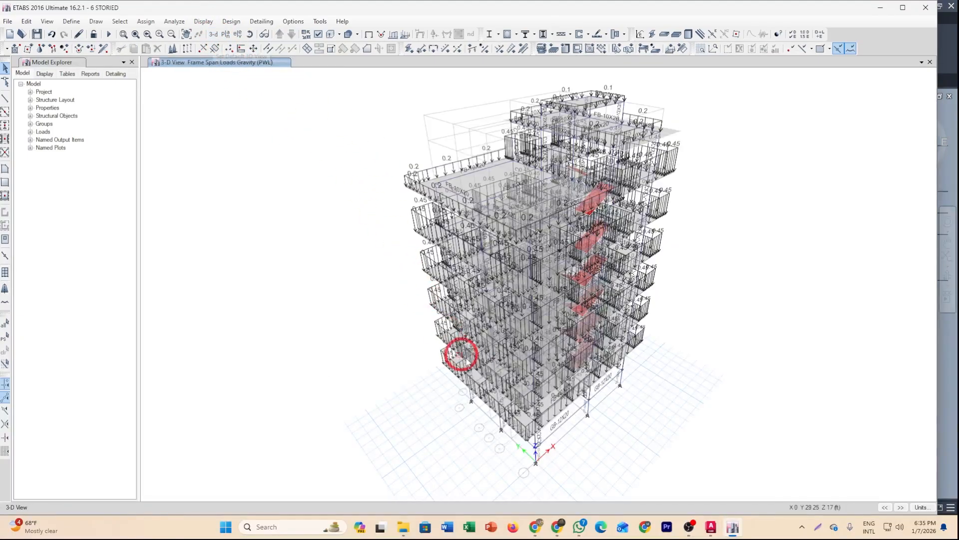
pyautogui.scroll(3, 686, 343)
pyautogui.scroll(-3, 689, 357)
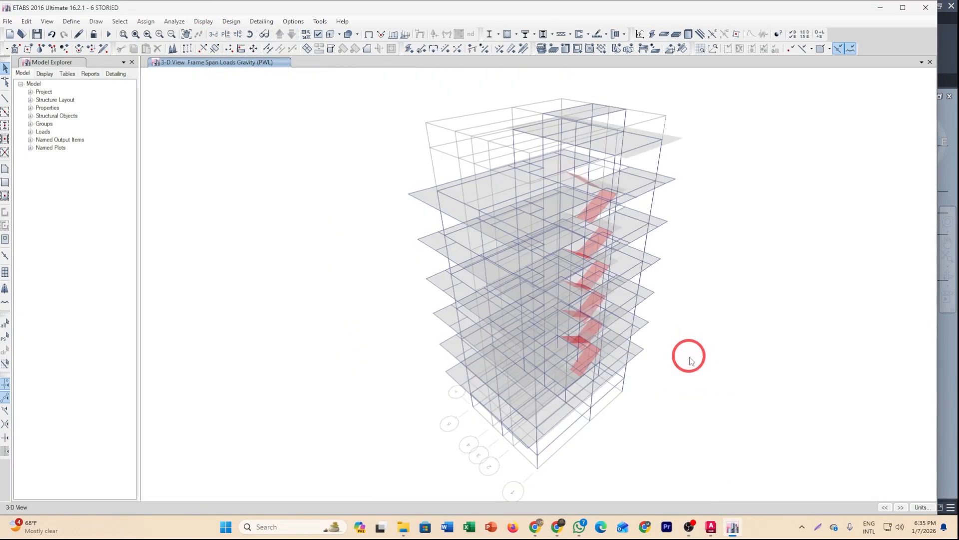
pyautogui.scroll(3, 670, 403)
pyautogui.scroll(-3, 619, 430)
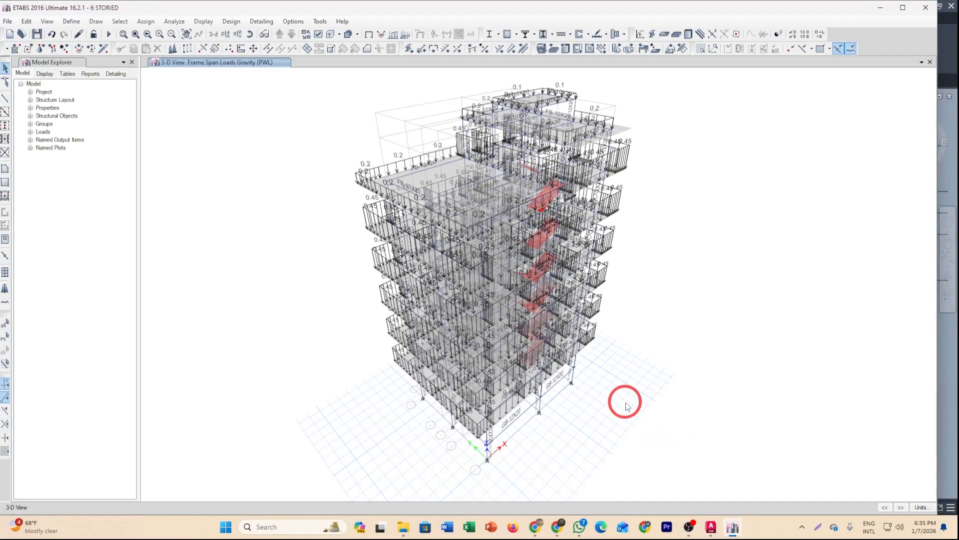
pyautogui.moveTo(609, 427); pyautogui.dragTo(568, 443, button='middle')
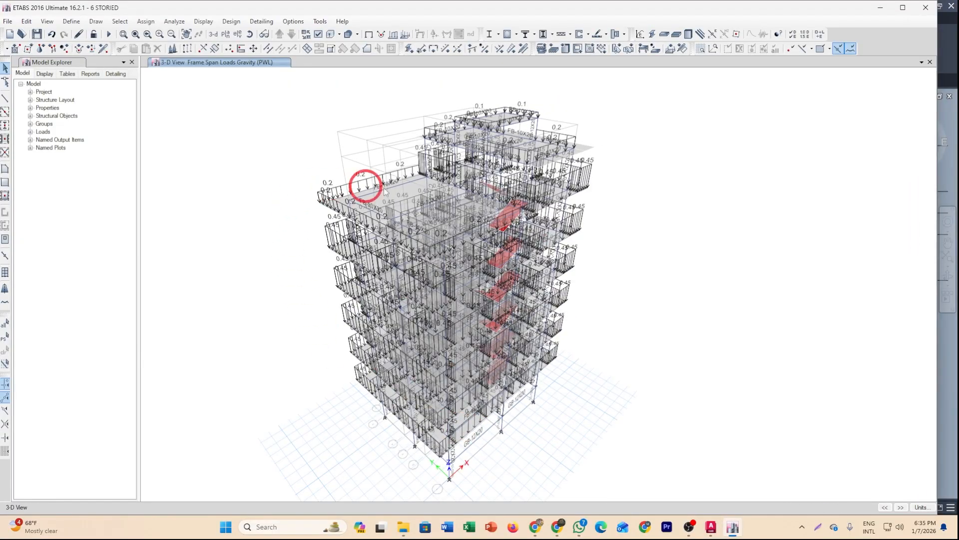
# - Open the L-5 plan, examine that storey's wall loads in a tilted 3-D view, and return to the full building
pyautogui.click(263, 35)
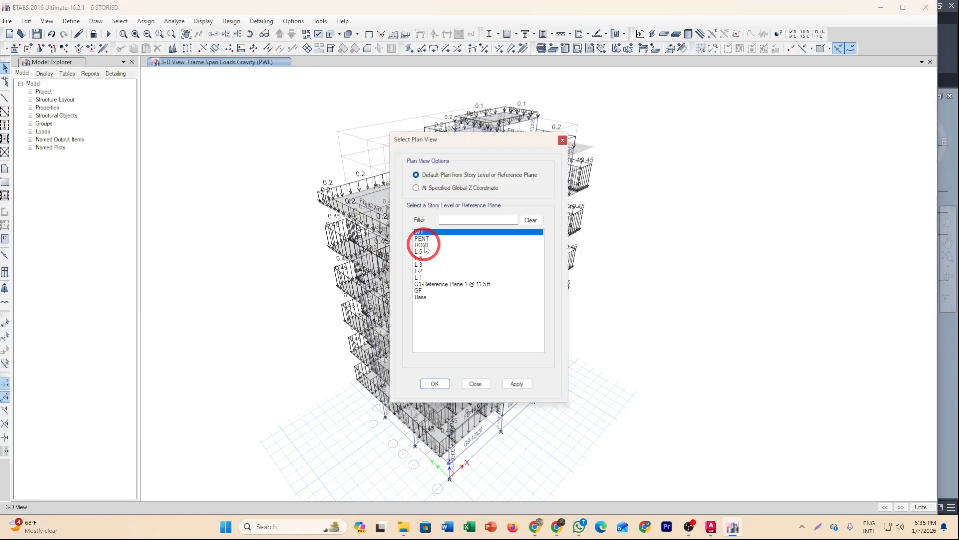
pyautogui.click(422, 252)
pyautogui.click(434, 384)
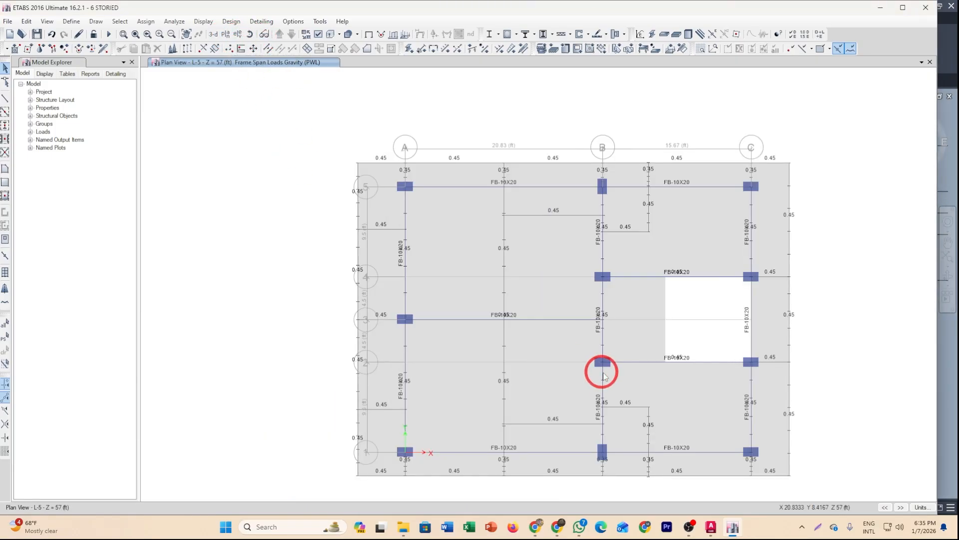
pyautogui.moveTo(603, 373); pyautogui.dragTo(559, 353, button='middle')
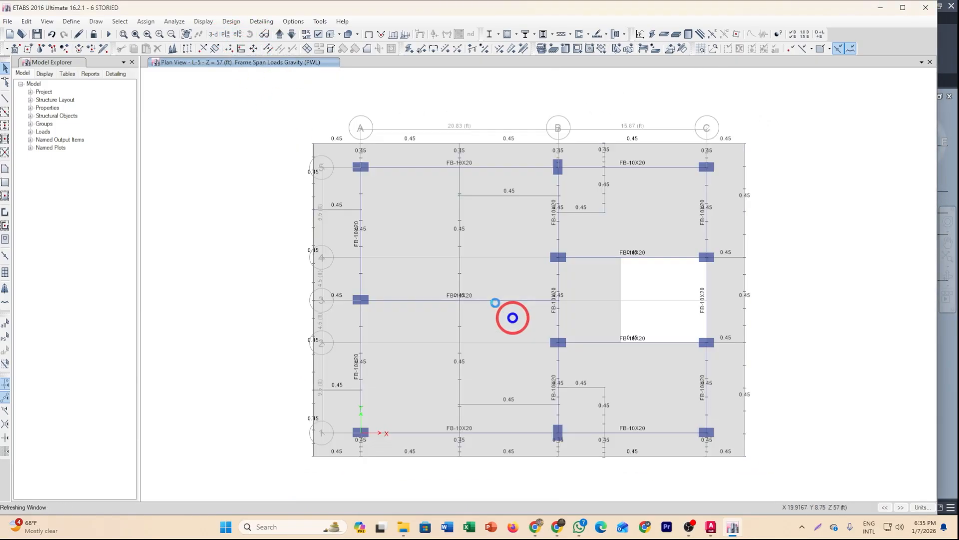
pyautogui.click(264, 34)
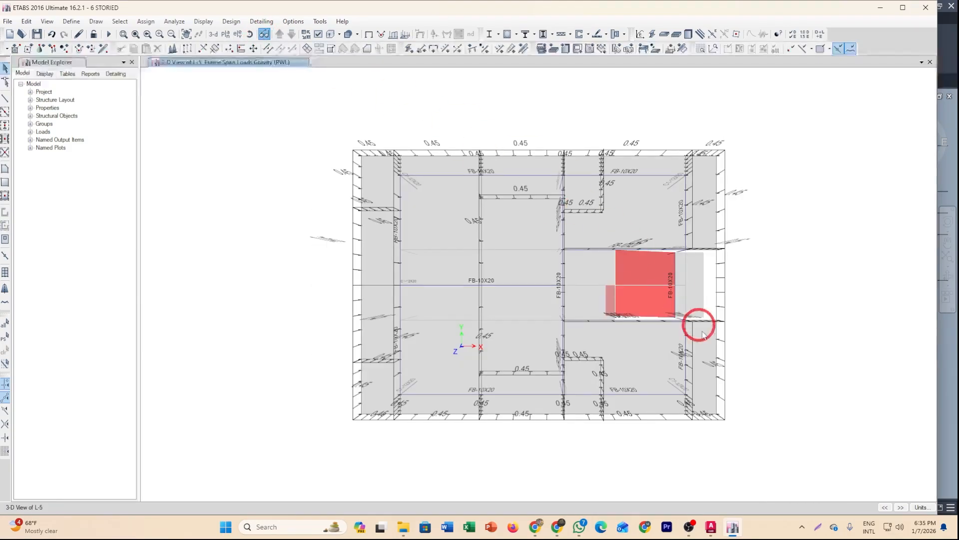
pyautogui.click(250, 34)
pyautogui.moveTo(794, 325); pyautogui.dragTo(772, 200)
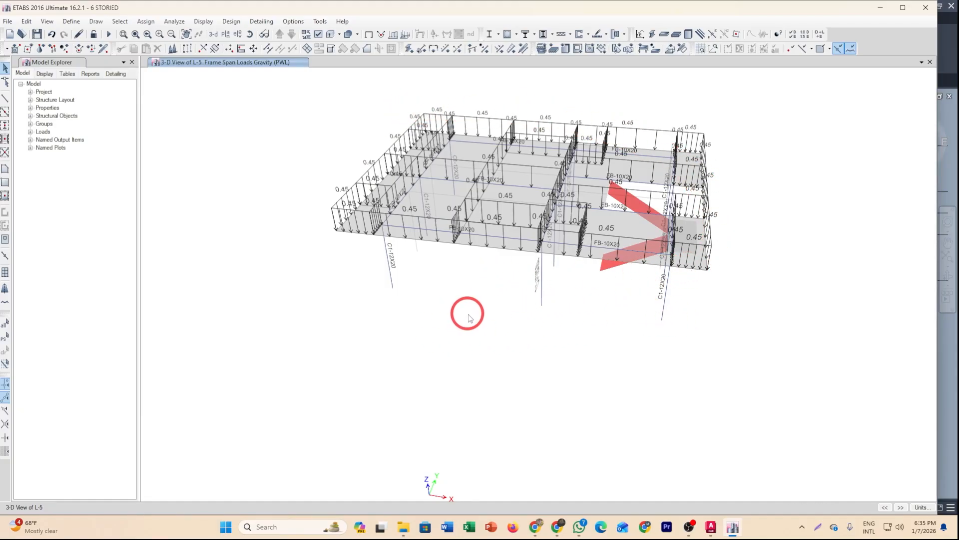
pyautogui.moveTo(469, 317); pyautogui.dragTo(442, 356, button='middle')
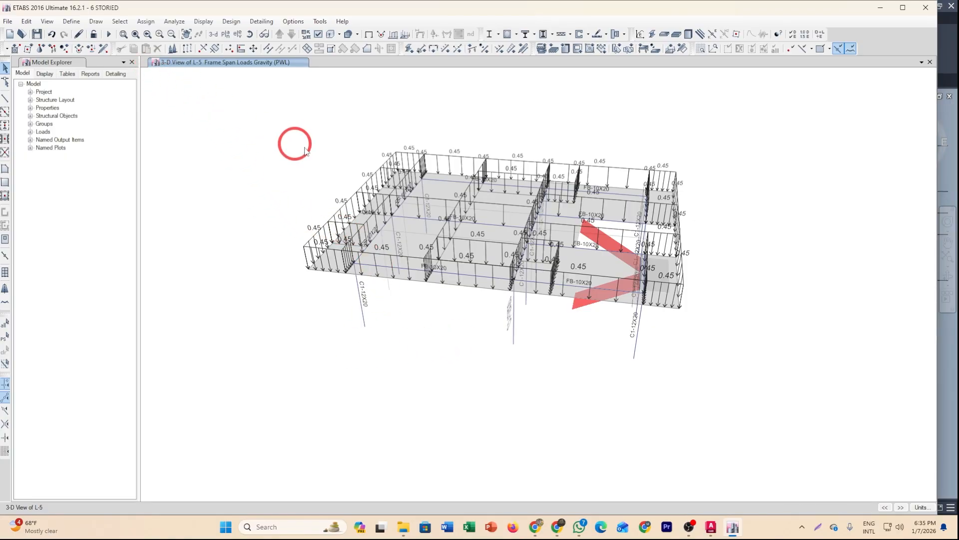
pyautogui.click(213, 35)
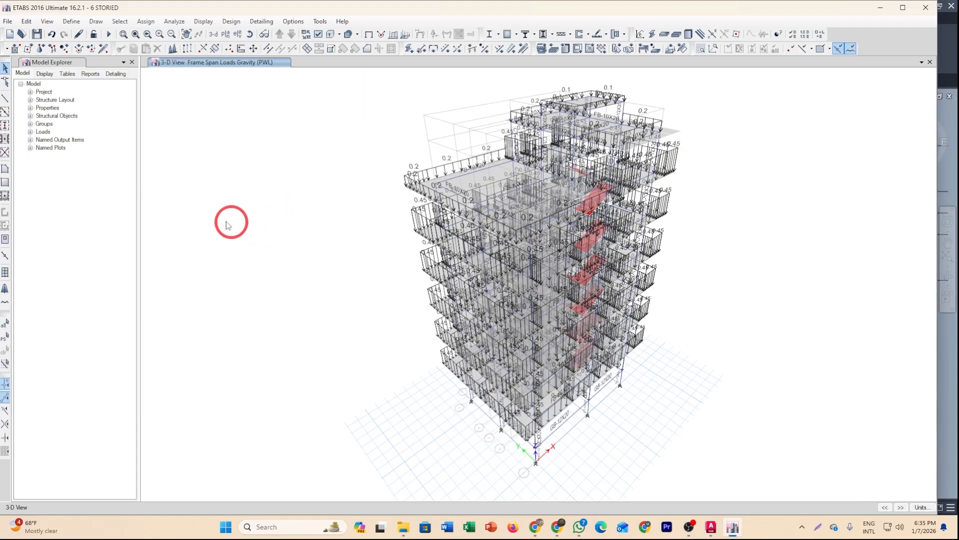
pyautogui.click(8, 22)
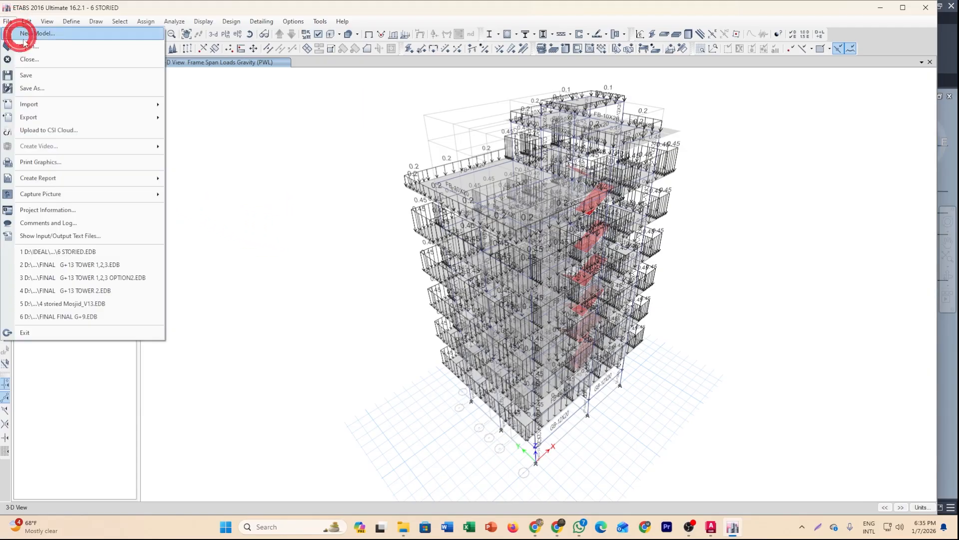
pyautogui.click(33, 86)
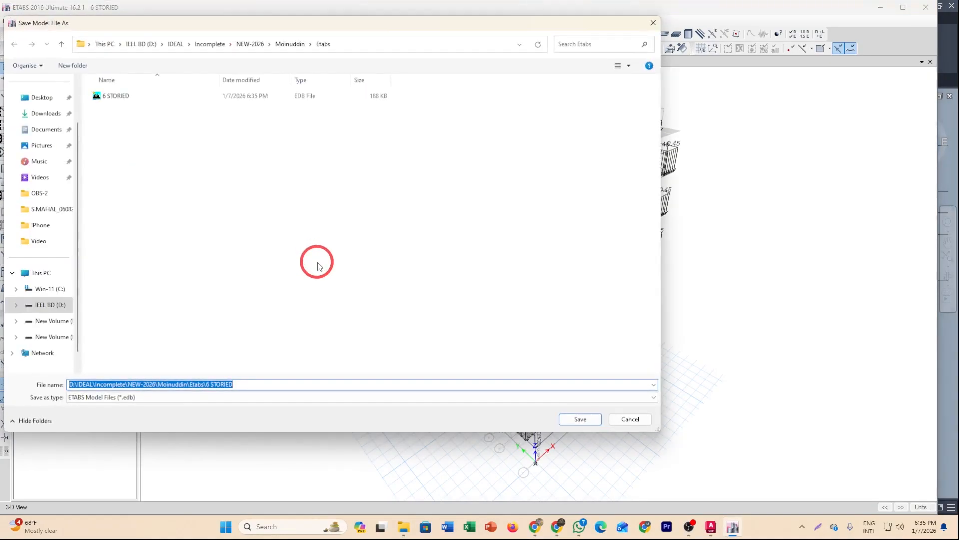
pyautogui.click(131, 96)
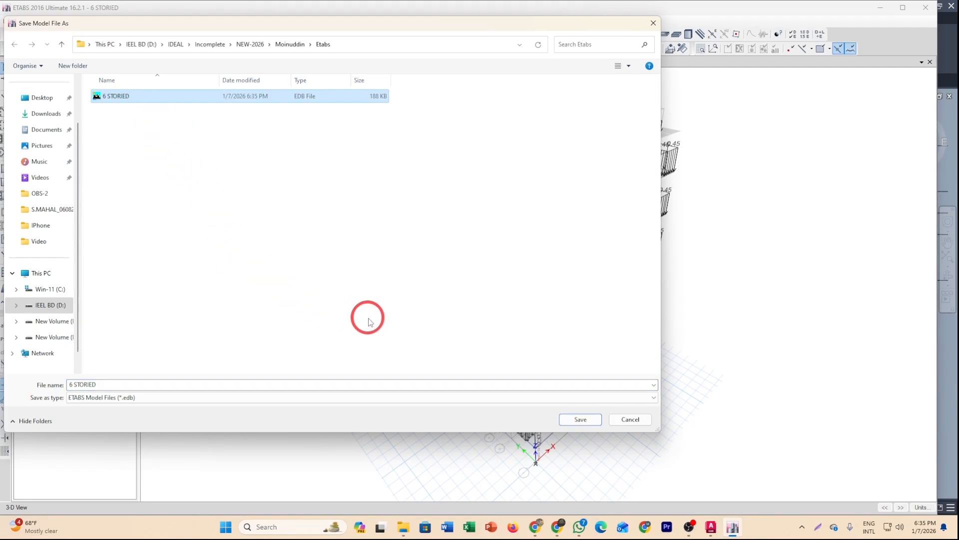
pyautogui.click(629, 421)
pyautogui.moveTo(568, 394); pyautogui.dragTo(534, 410, button='middle')
pyautogui.moveTo(608, 335); pyautogui.dragTo(596, 313, button='middle')
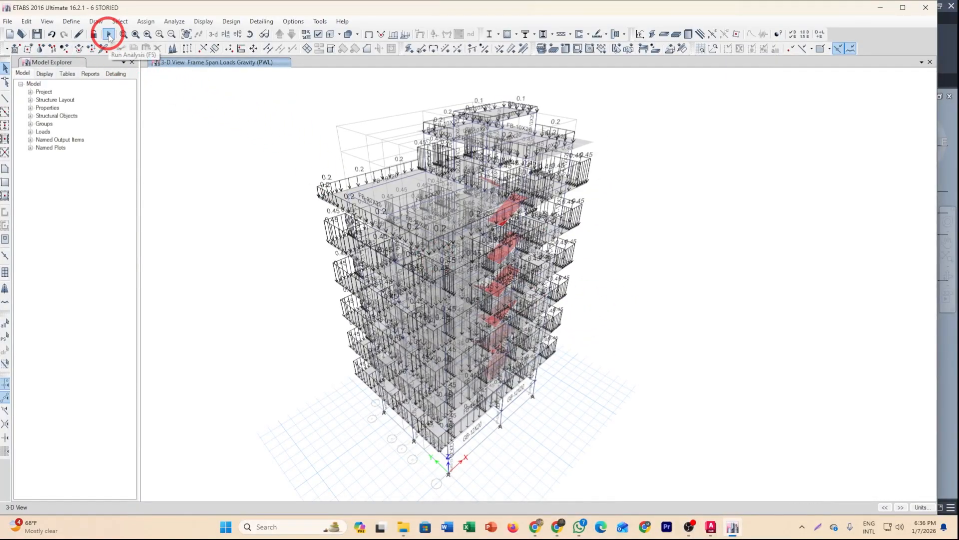
pyautogui.moveTo(294, 184); pyautogui.dragTo(296, 177, button='middle')
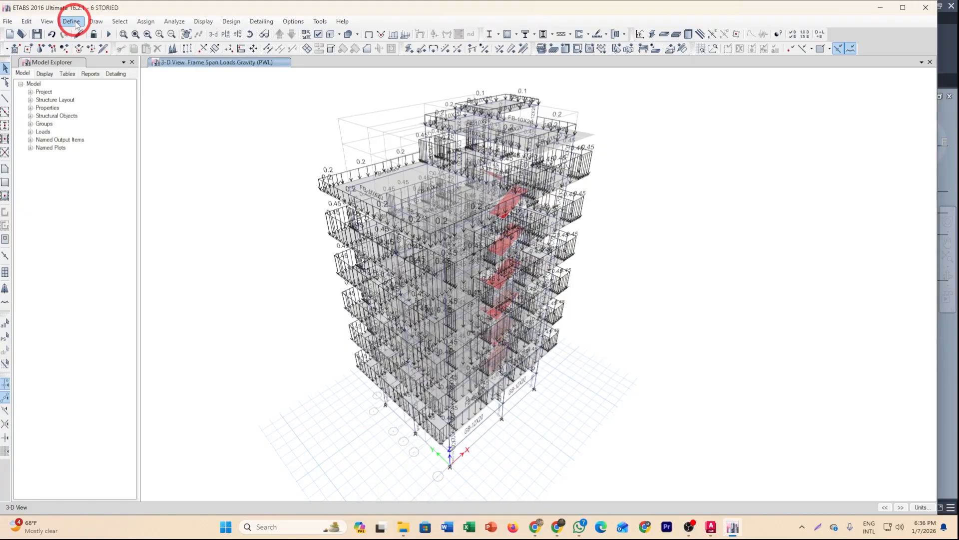